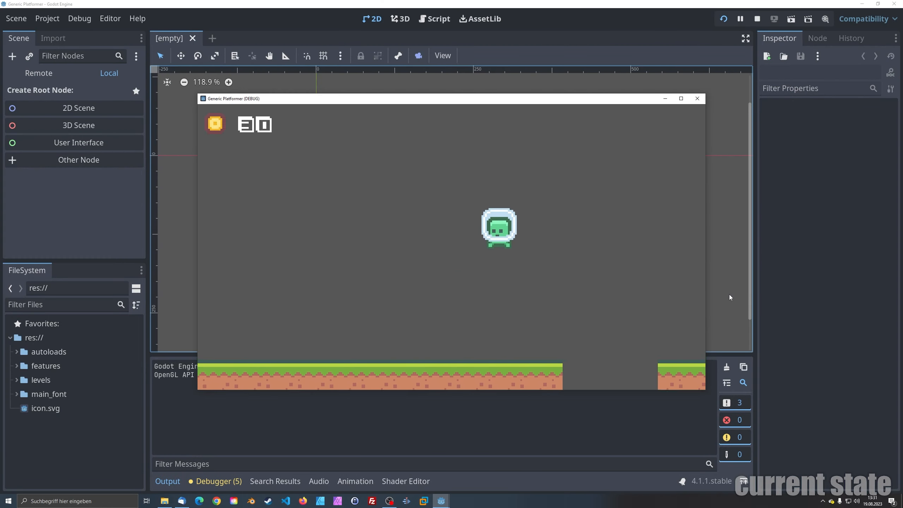
Step: Play-test the running platformer by moving and jumping through the level to collect coins, and close the game window
{"action": "key", "text": "Right"}
{"action": "key", "text": "space"}
{"action": "key", "text": "space"}
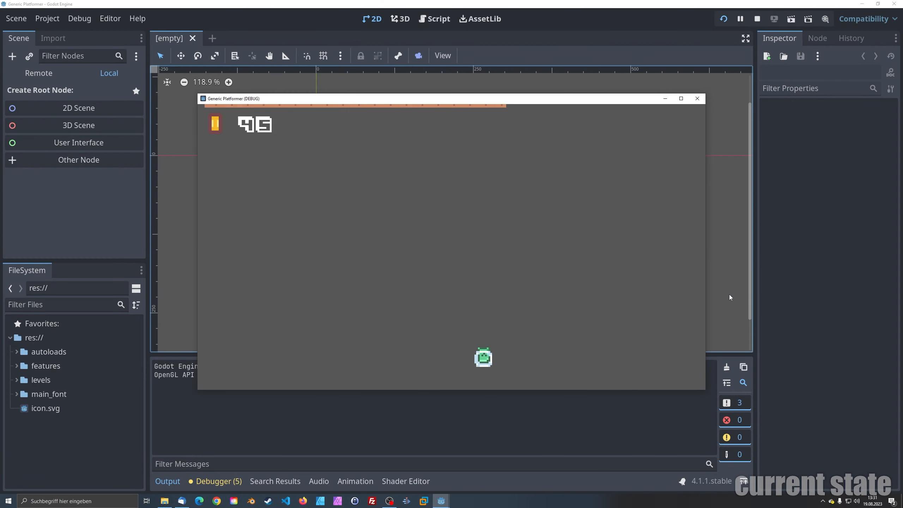
{"action": "key", "text": "Right"}
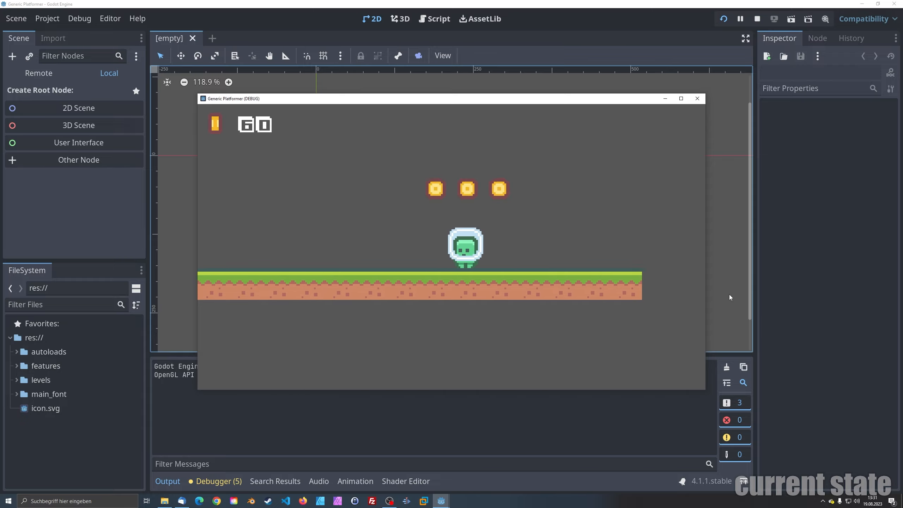
{"action": "key", "text": "space"}
{"action": "key", "text": "Right"}
{"action": "key", "text": "Left"}
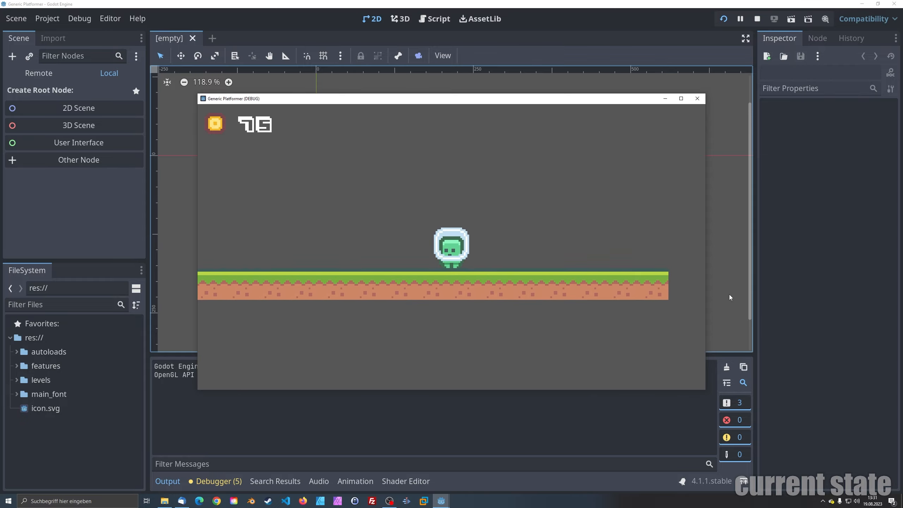
{"action": "left_click", "coordinate": [696, 99]}
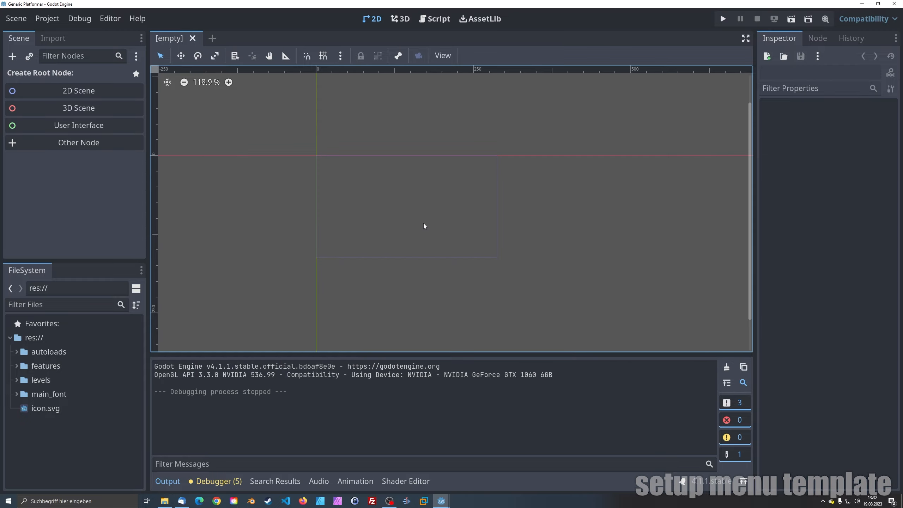
Step: Create a new folder named menus in the project's res:// root
{"action": "right_click", "coordinate": [40, 435]}
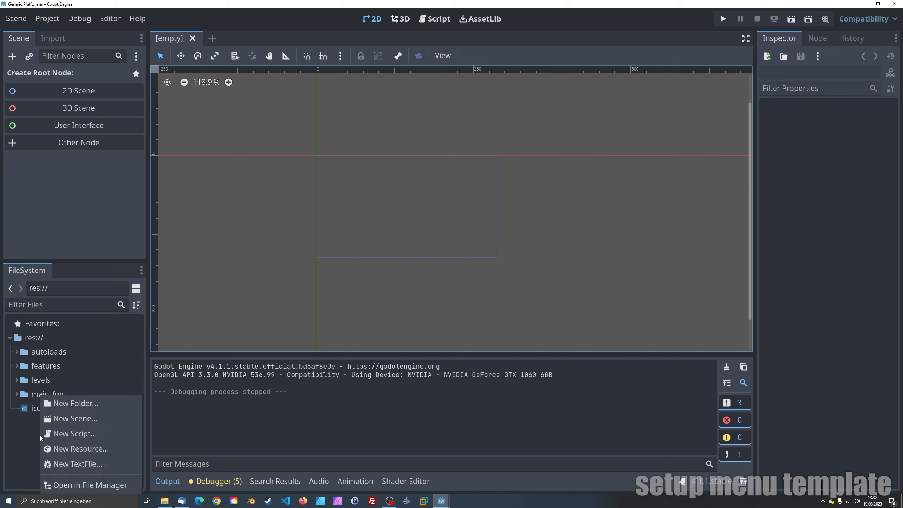
{"action": "left_click", "coordinate": [69, 402]}
{"action": "type", "text": "menus"}
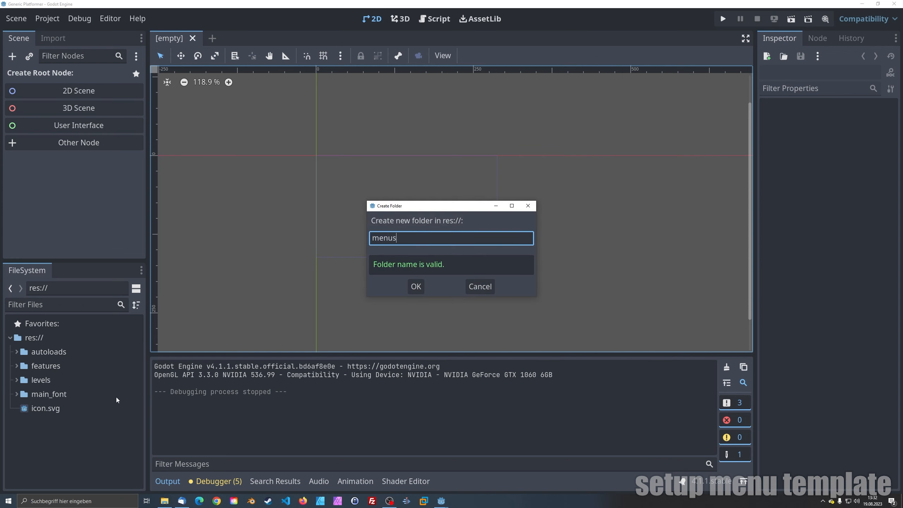
{"action": "key", "text": "Return"}
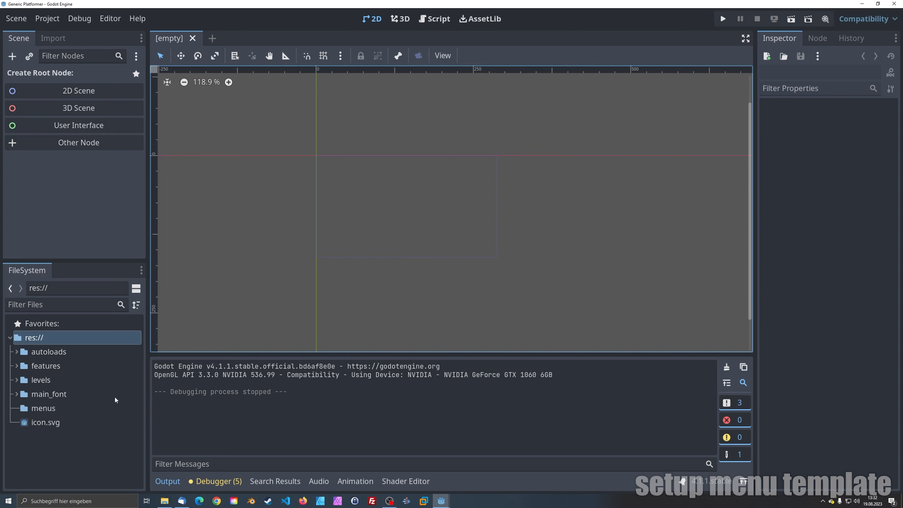
Step: Create a PanelContainer as the root node of the empty scene
{"action": "left_click", "coordinate": [75, 142]}
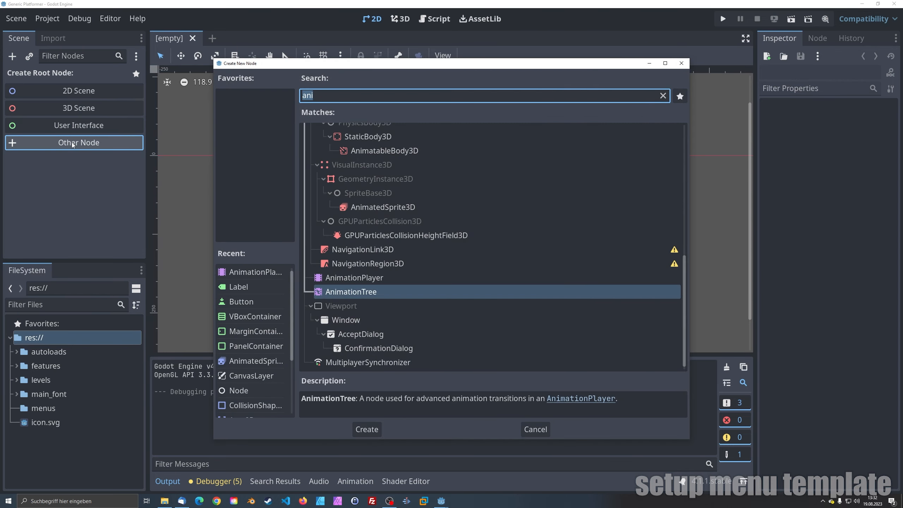
{"action": "type", "text": "panel"}
{"action": "key", "text": "Down"}
{"action": "key", "text": "Return"}
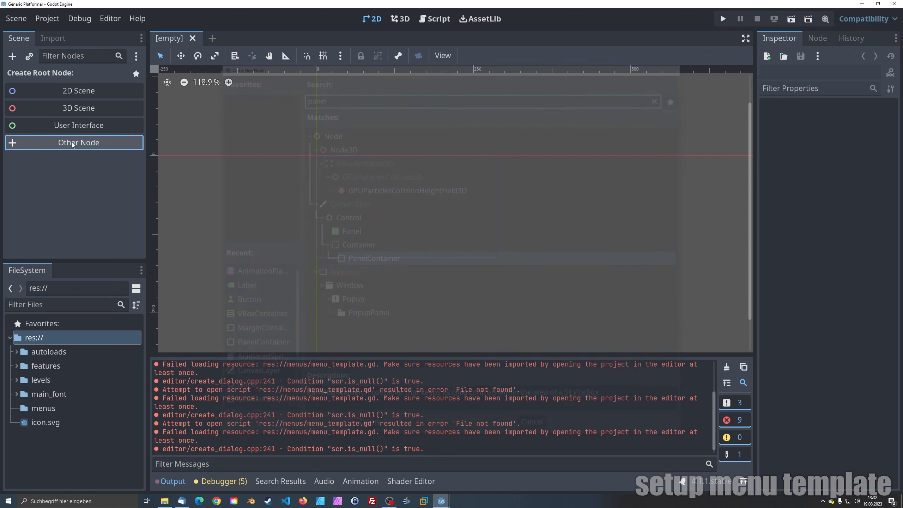
Step: Rename the root node MenuTemplate and save the scene as menu_template.tscn in res://menus
{"action": "double_click", "coordinate": [10, 81]}
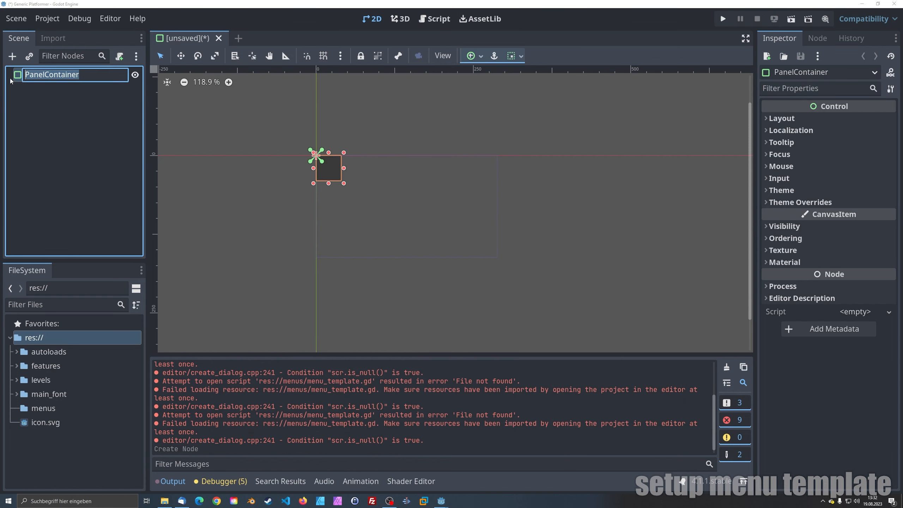
{"action": "type", "text": "Menu"}
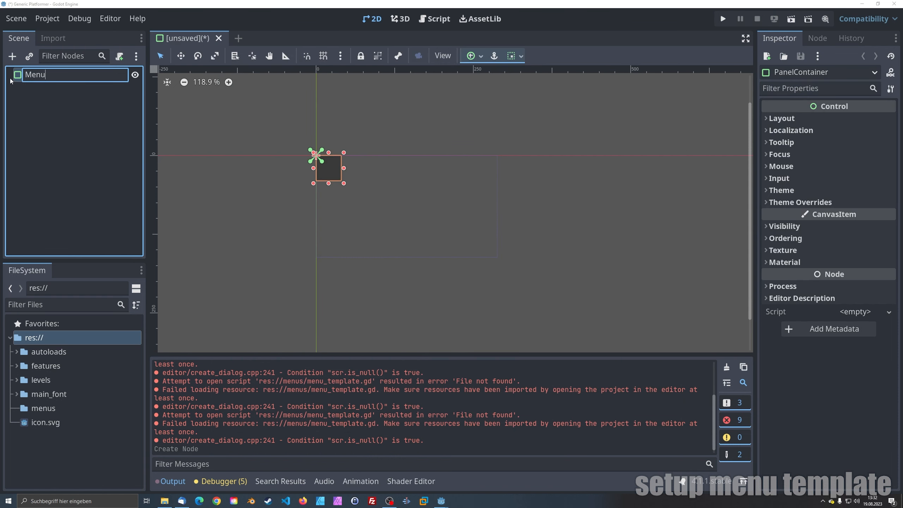
{"action": "type", "text": "Template"}
{"action": "key", "text": "Return"}
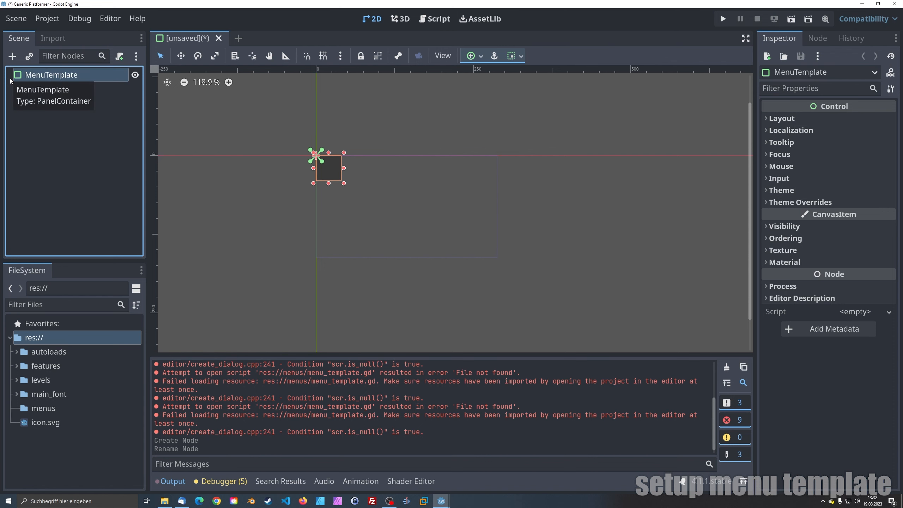
{"action": "key", "text": "ctrl+s"}
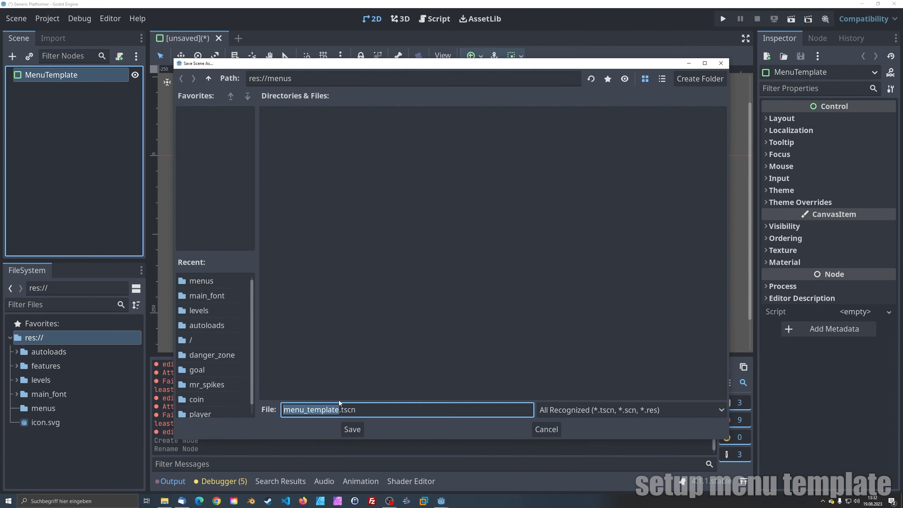
{"action": "left_click", "coordinate": [348, 428]}
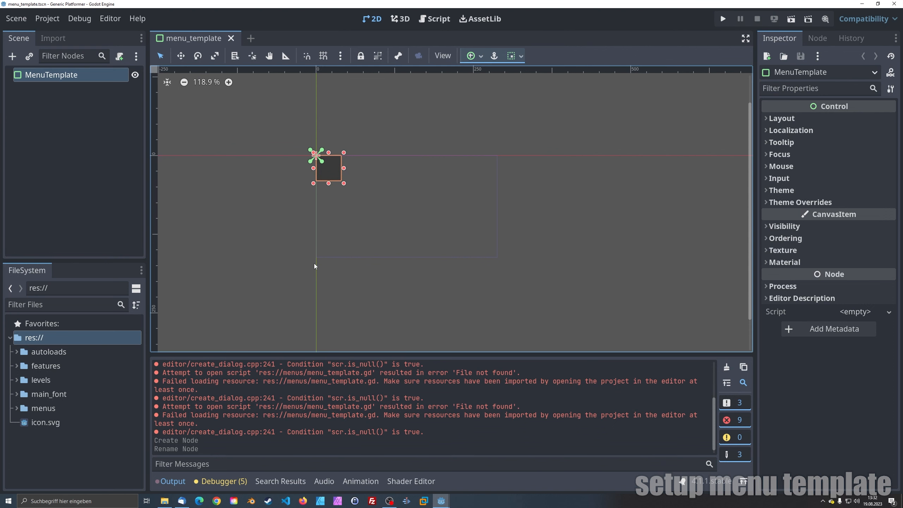
Step: Apply the full-rectangle anchor preset to MenuTemplate so it fills the whole viewport area
{"action": "scroll", "coordinate": [337, 178], "scroll_direction": "up", "scroll_amount": 4}
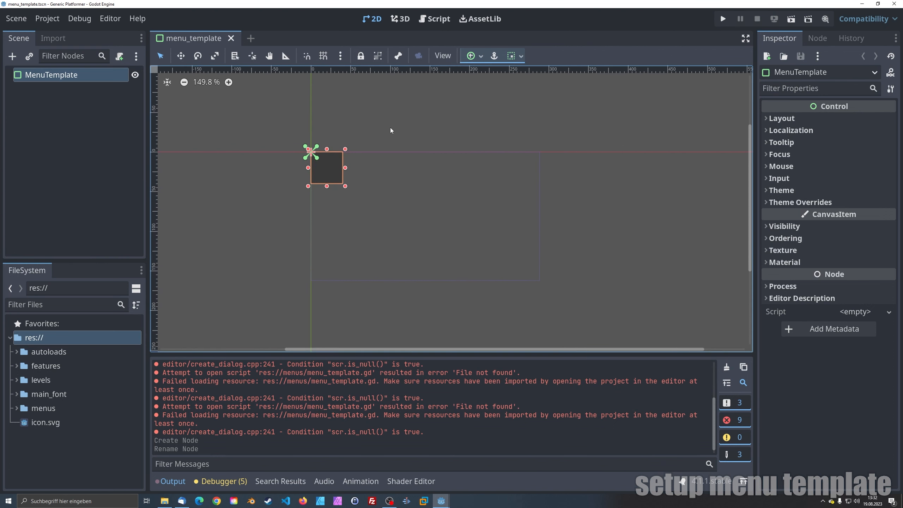
{"action": "left_click", "coordinate": [480, 56]}
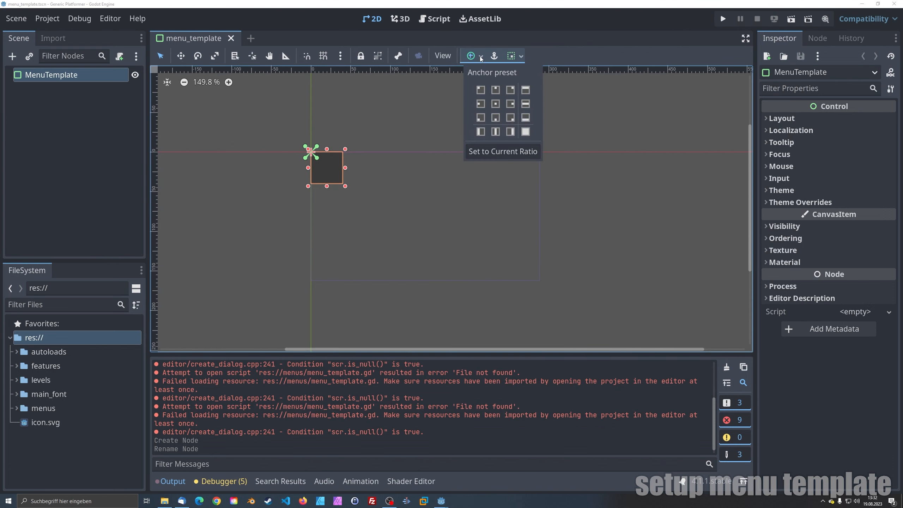
{"action": "left_click", "coordinate": [526, 131]}
{"action": "left_click", "coordinate": [562, 186]}
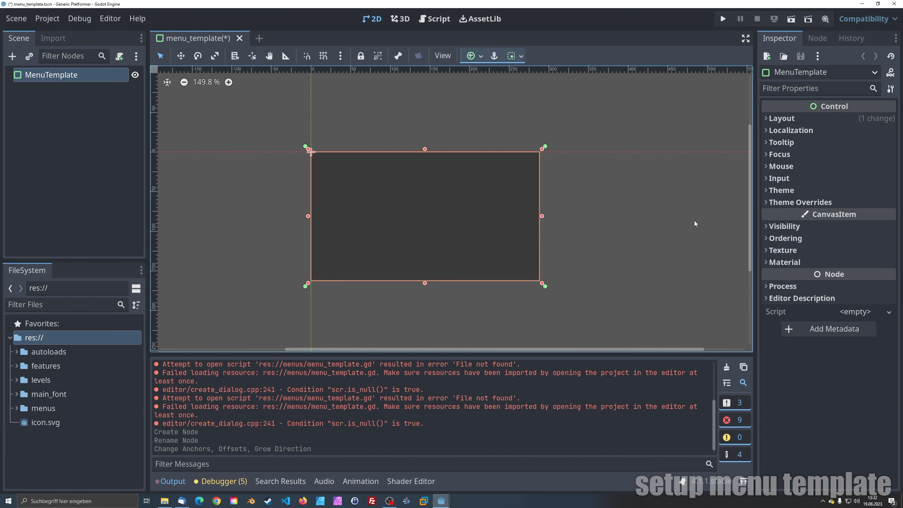
Step: Override MenuTemplate's Panel theme style with a new flat StyleBox
{"action": "left_click", "coordinate": [766, 203]}
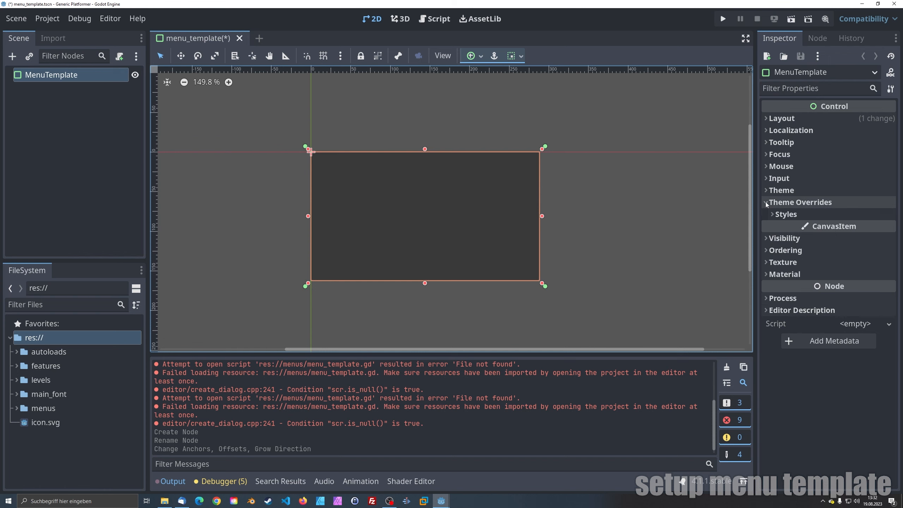
{"action": "left_click", "coordinate": [772, 214]}
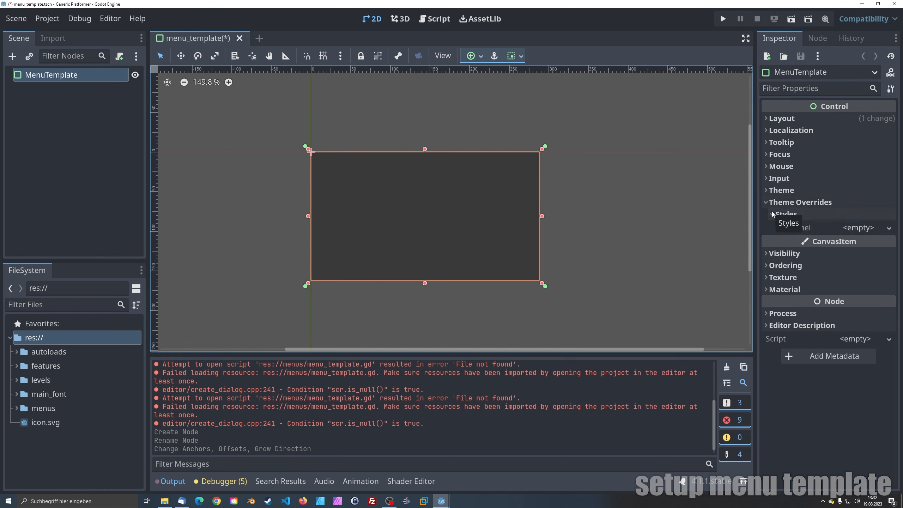
{"action": "left_click", "coordinate": [859, 227]}
{"action": "left_click", "coordinate": [852, 273]}
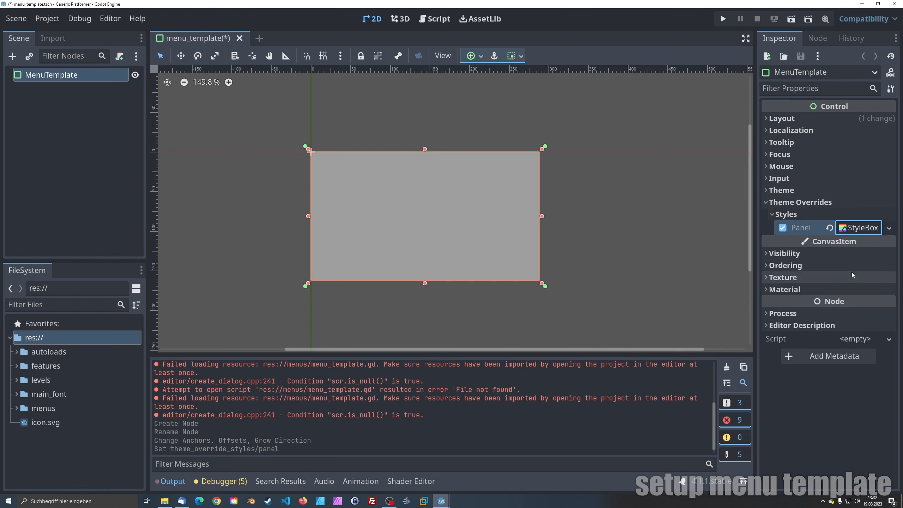
Step: Set the panel StyleBox's background colour to teal with HSV values 182, 60, 60 (hex 3d9699)
{"action": "left_click", "coordinate": [856, 228]}
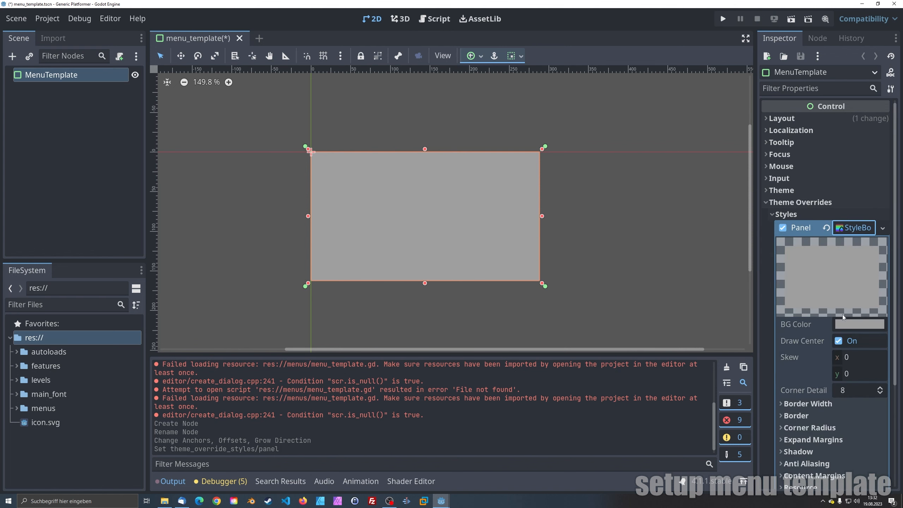
{"action": "left_click", "coordinate": [846, 324]}
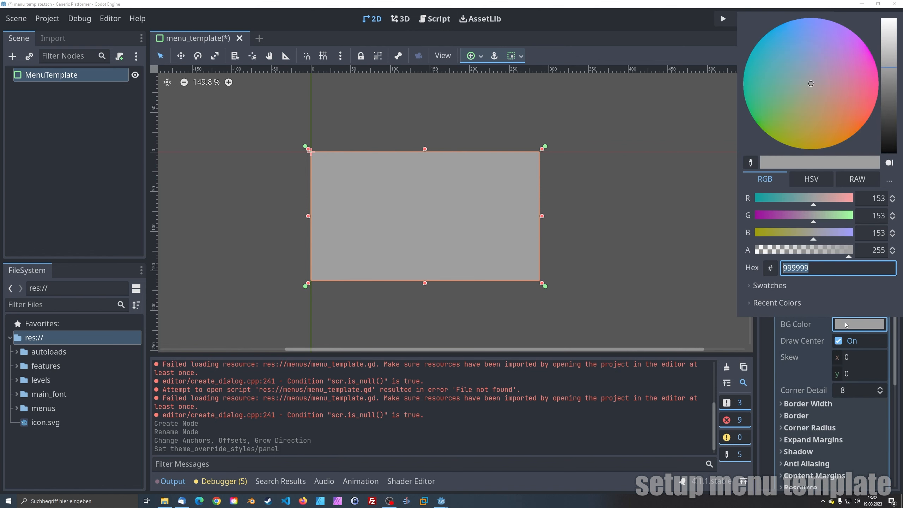
{"action": "left_click", "coordinate": [814, 179]}
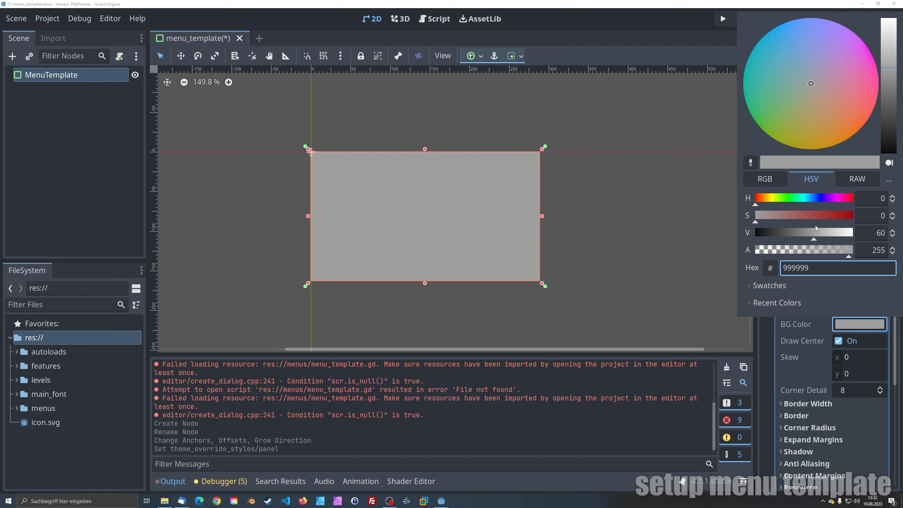
{"action": "mouse_move", "coordinate": [777, 219]}
{"action": "left_mouse_down"}
{"action": "mouse_move", "coordinate": [815, 215]}
{"action": "mouse_move", "coordinate": [805, 200]}
{"action": "left_mouse_up"}
{"action": "left_click", "coordinate": [803, 199]}
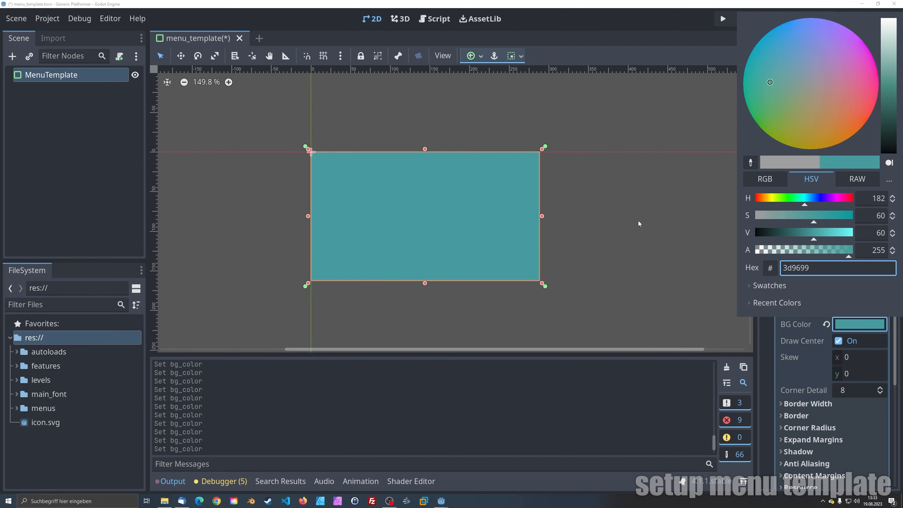
{"action": "left_click", "coordinate": [582, 217]}
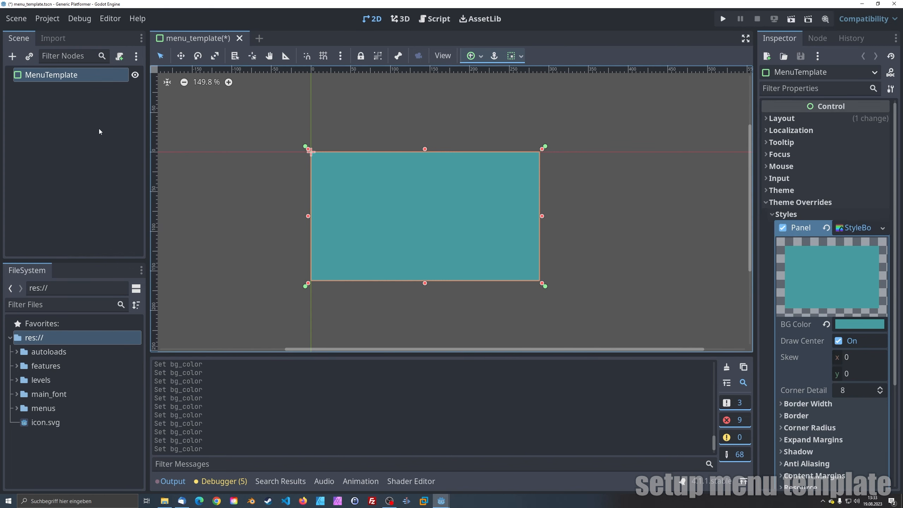
Step: Add a VBoxContainer as a child of MenuTemplate
{"action": "left_click", "coordinate": [19, 77]}
{"action": "key", "text": "ctrl+a"}
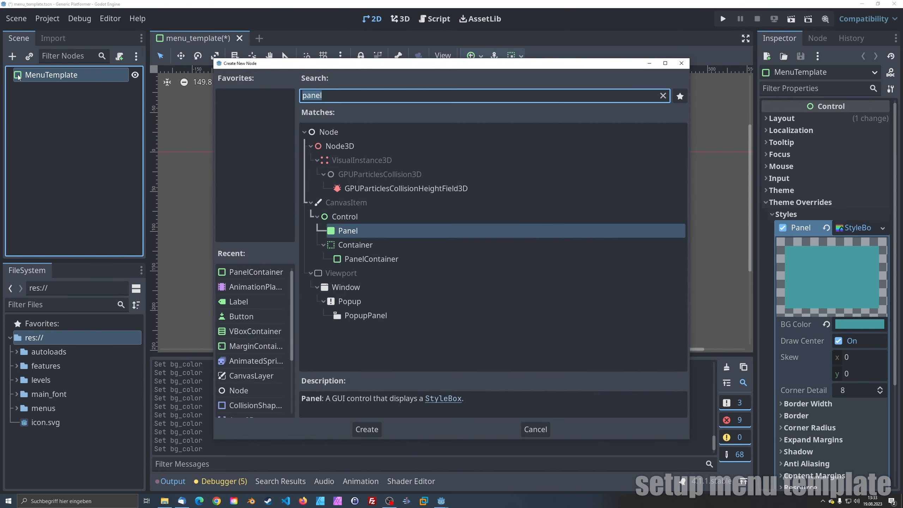
{"action": "type", "text": "label"}
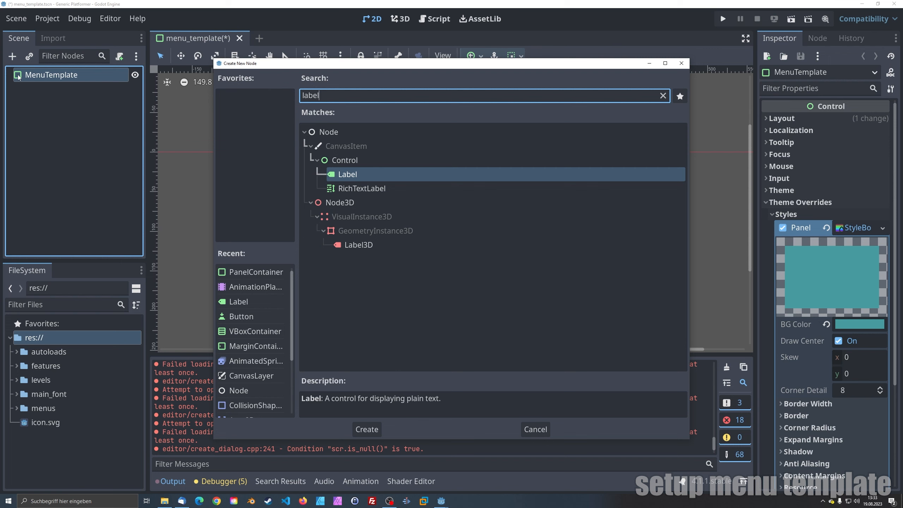
{"action": "key", "text": "BackSpace"}
{"action": "key", "text": "BackSpace"}
{"action": "key", "text": "BackSpace"}
{"action": "key", "text": "BackSpace"}
{"action": "key", "text": "BackSpace"}
{"action": "type", "text": "vbox"}
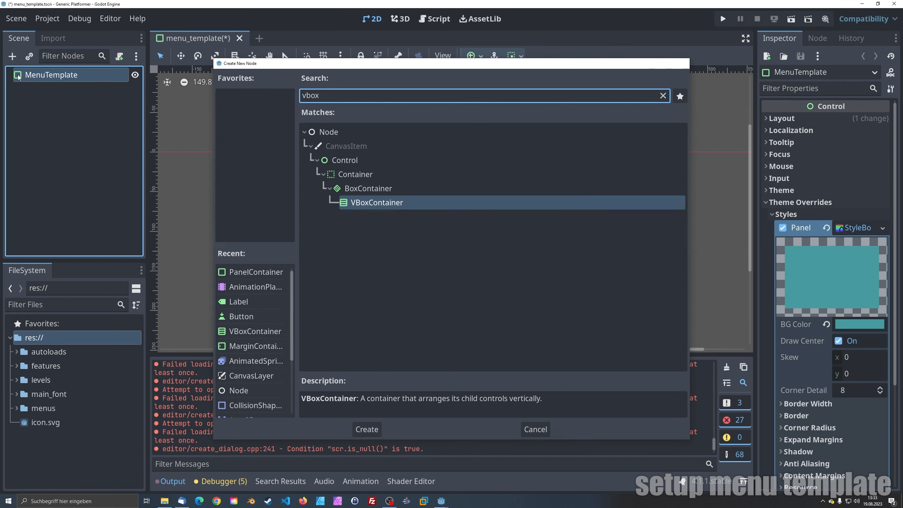
{"action": "key", "text": "Return"}
Step: Add a Label inside the VBoxContainer and duplicate it twice
{"action": "key", "text": "ctrl+a"}
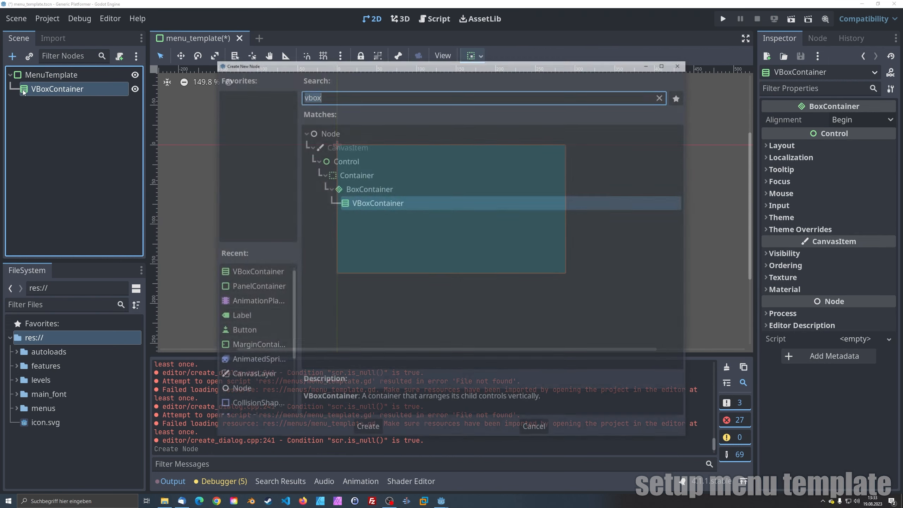
{"action": "type", "text": "label"}
{"action": "key", "text": "Return"}
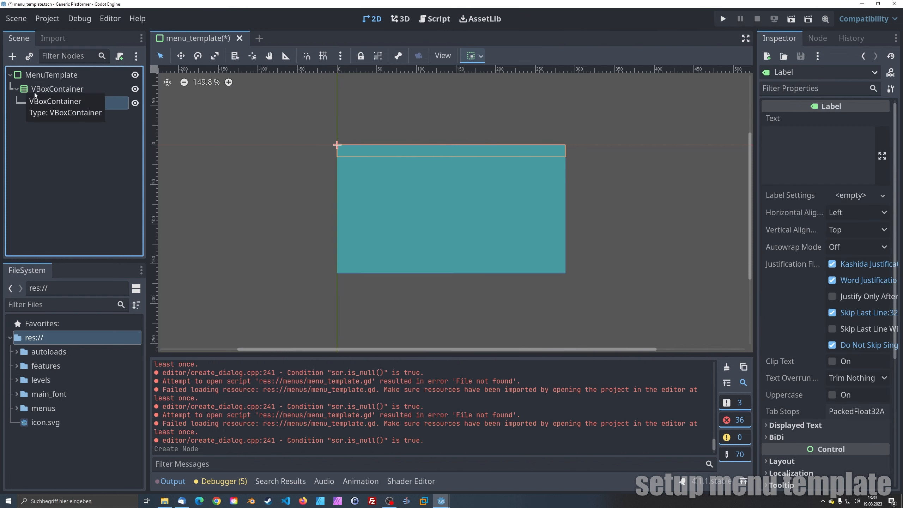
{"action": "key", "text": "ctrl+d"}
{"action": "key", "text": "ctrl+d"}
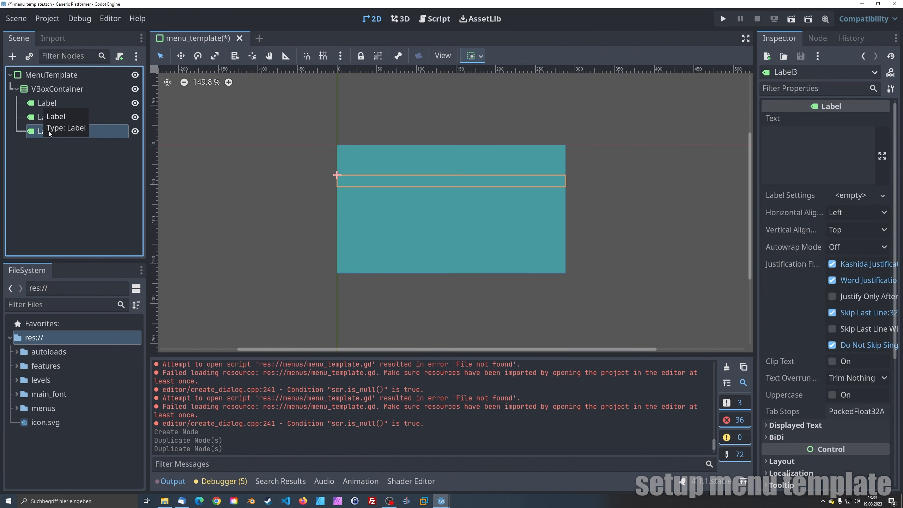
Step: Add a Button as a child of the VBoxContainer below the three labels
{"action": "left_click", "coordinate": [35, 92]}
{"action": "key", "text": "ctrl+a"}
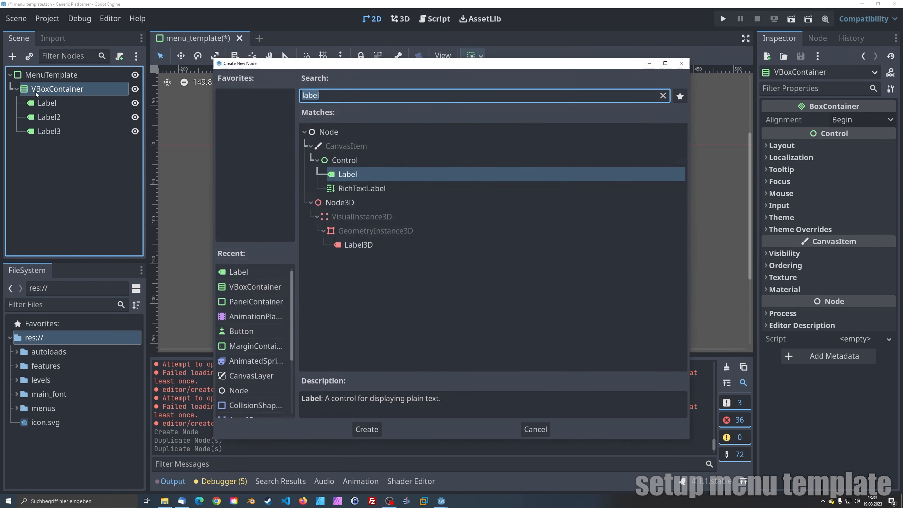
{"action": "type", "text": "button"}
{"action": "key", "text": "Return"}
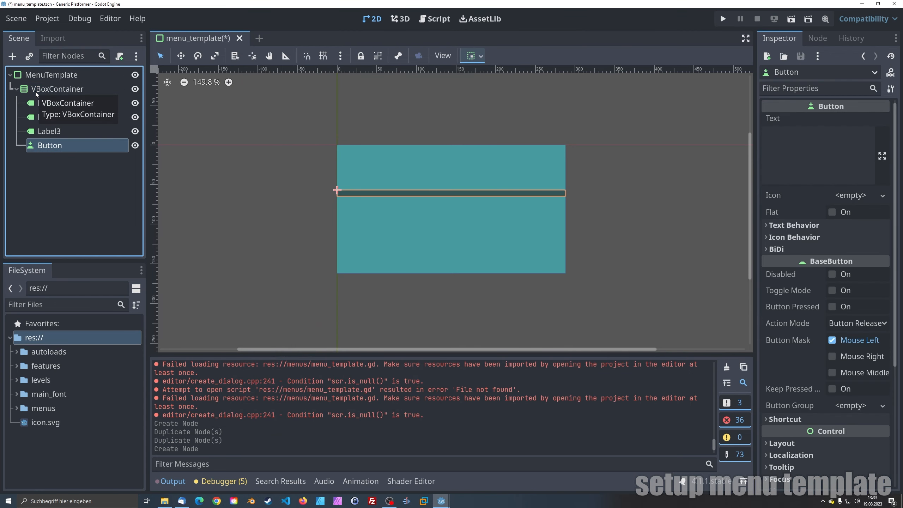
Step: Rename the first label in the VBoxContainer to TextLabel
{"action": "left_click", "coordinate": [51, 131]}
{"action": "double_click", "coordinate": [50, 103]}
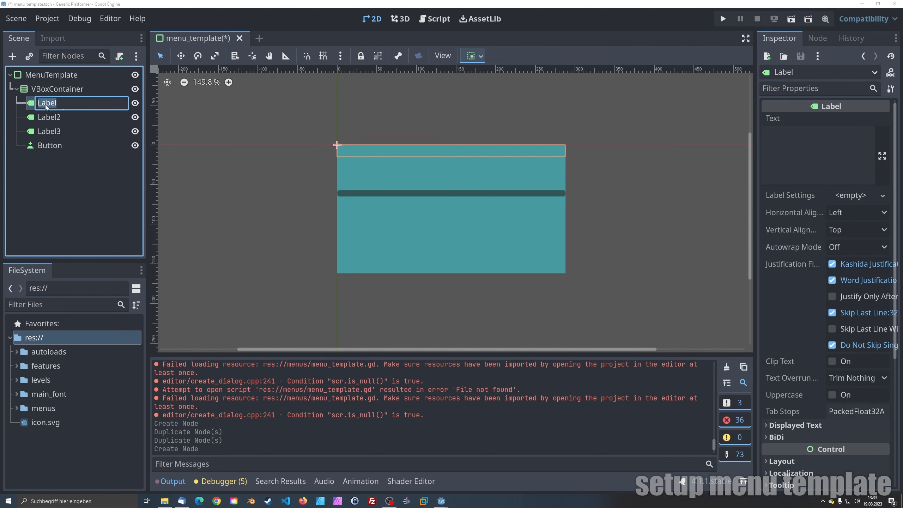
{"action": "left_click", "coordinate": [69, 106]}
{"action": "key", "text": "ctrl+a"}
{"action": "type", "text": "Text"}
{"action": "key", "text": "Return"}
{"action": "double_click", "coordinate": [66, 103]}
{"action": "left_click", "coordinate": [66, 102]}
{"action": "type", "text": "Label"}
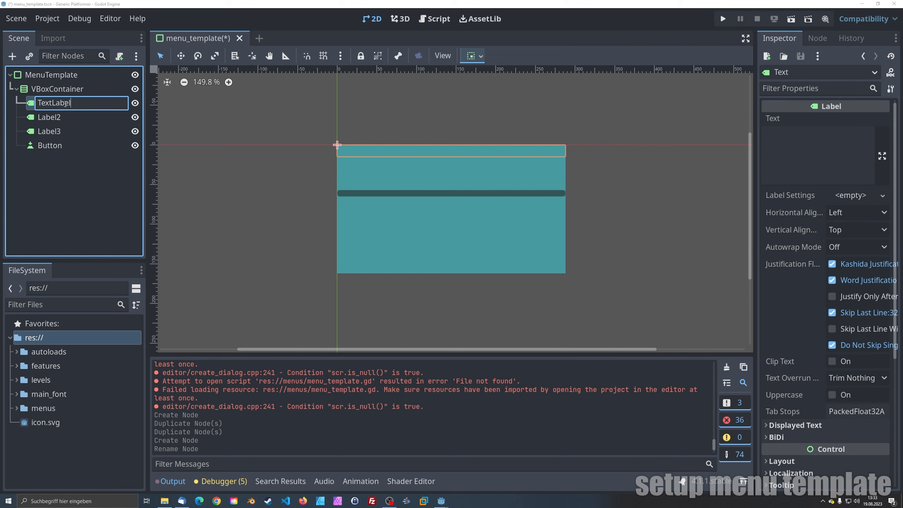
{"action": "key", "text": "Return"}
Step: Rename the second label to ScoreLabel and the third label to HighscoreLabel
{"action": "double_click", "coordinate": [47, 116]}
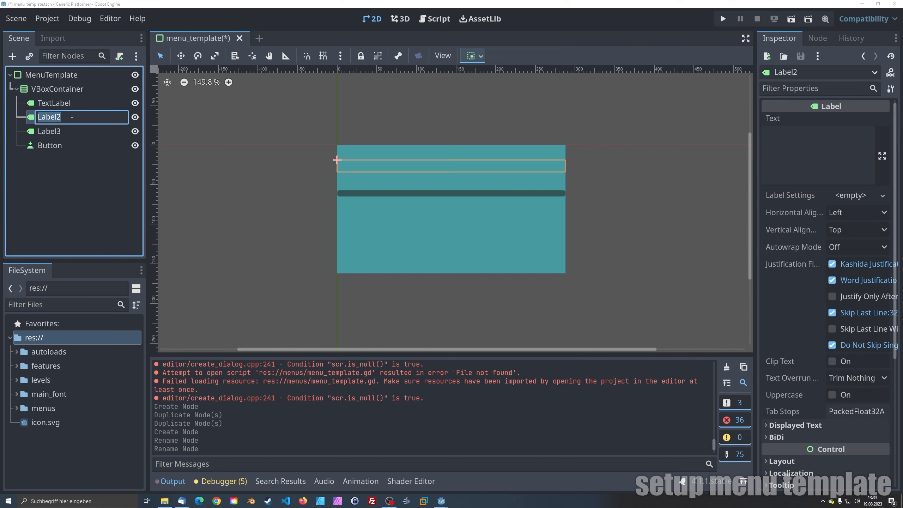
{"action": "left_click_drag", "start_coordinate": [73, 119], "coordinate": [35, 118]}
{"action": "type", "text": "ScoreLabel"}
{"action": "key", "text": "Return"}
{"action": "double_click", "coordinate": [49, 131]}
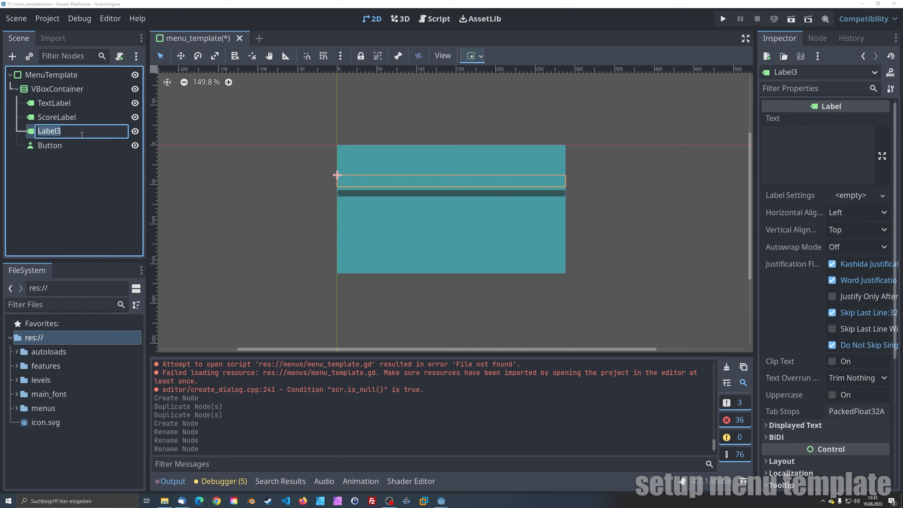
{"action": "type", "text": "HighscoreLabel"}
{"action": "key", "text": "Return"}
Step: Move HighscoreLabel above ScoreLabel in the VBoxContainer and save the scene
{"action": "left_click_drag", "start_coordinate": [37, 132], "coordinate": [36, 111]}
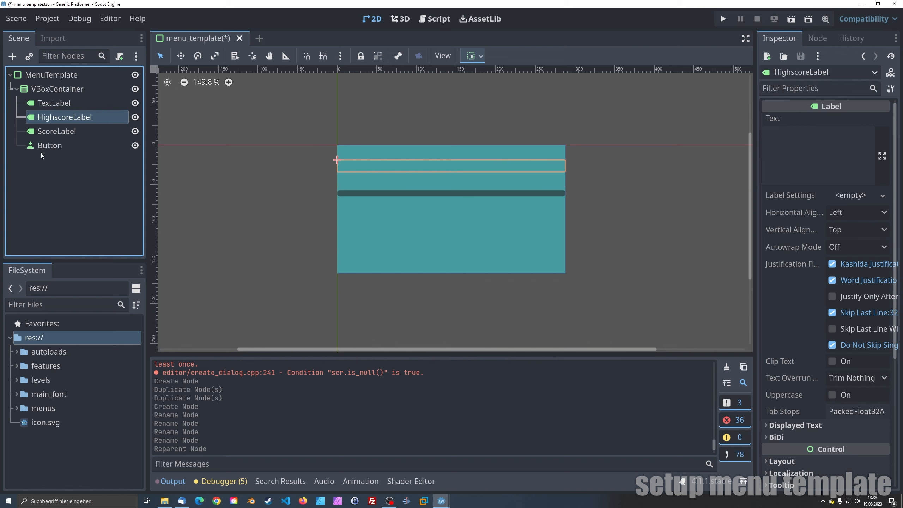
{"action": "left_click", "coordinate": [212, 157]}
{"action": "key", "text": "ctrl+s"}
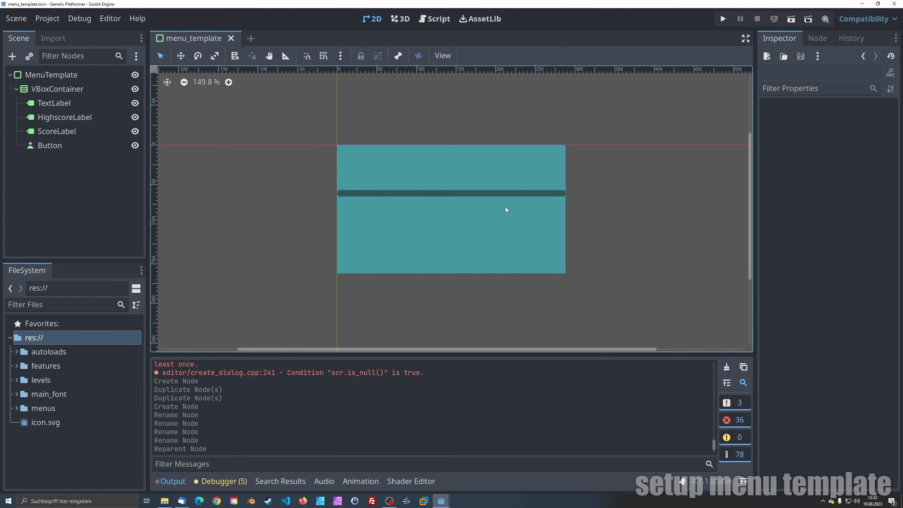
Step: Set the text of TextLabel to "Text"
{"action": "left_click", "coordinate": [84, 107]}
{"action": "left_click", "coordinate": [789, 162]}
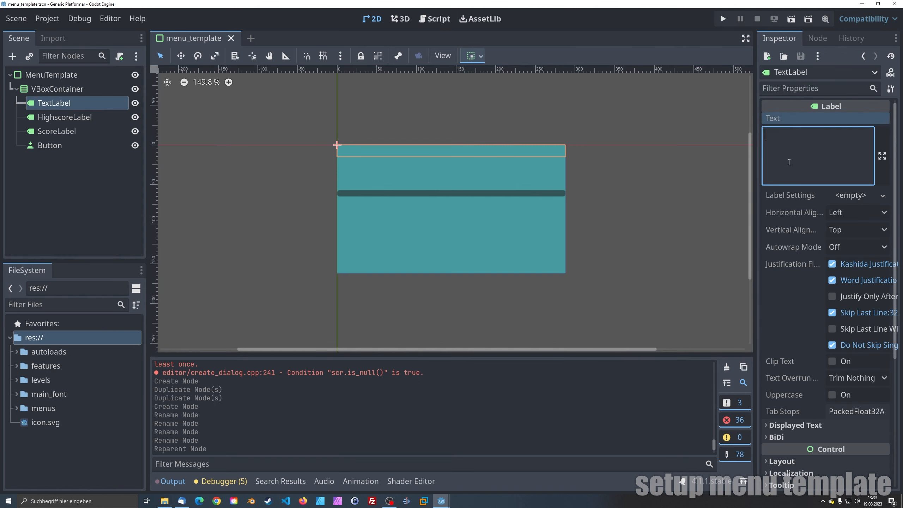
{"action": "type", "text": "Text"}
Step: Set the text of HighscoreLabel to "Highscore:" and the text of ScoreLabel to "Score:"
{"action": "left_click", "coordinate": [93, 118]}
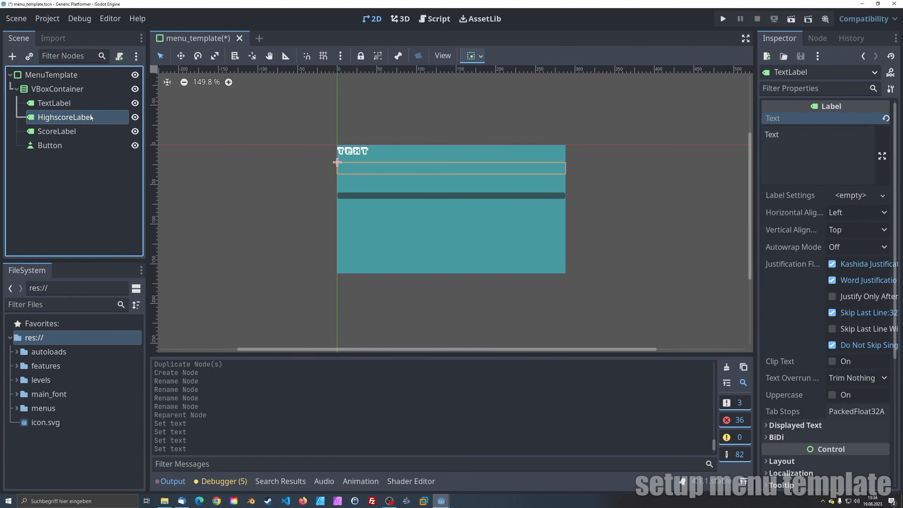
{"action": "left_click", "coordinate": [783, 152]}
{"action": "type", "text": "Highscore:"}
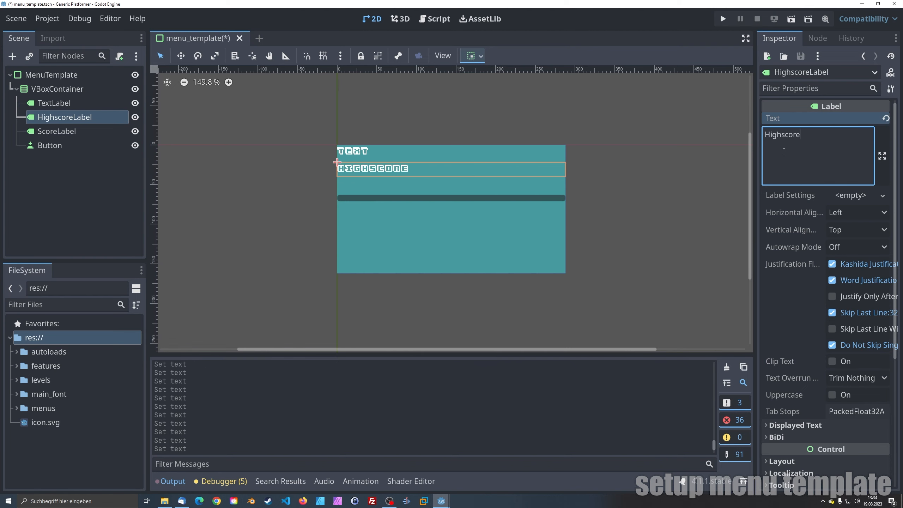
{"action": "left_click", "coordinate": [69, 131]}
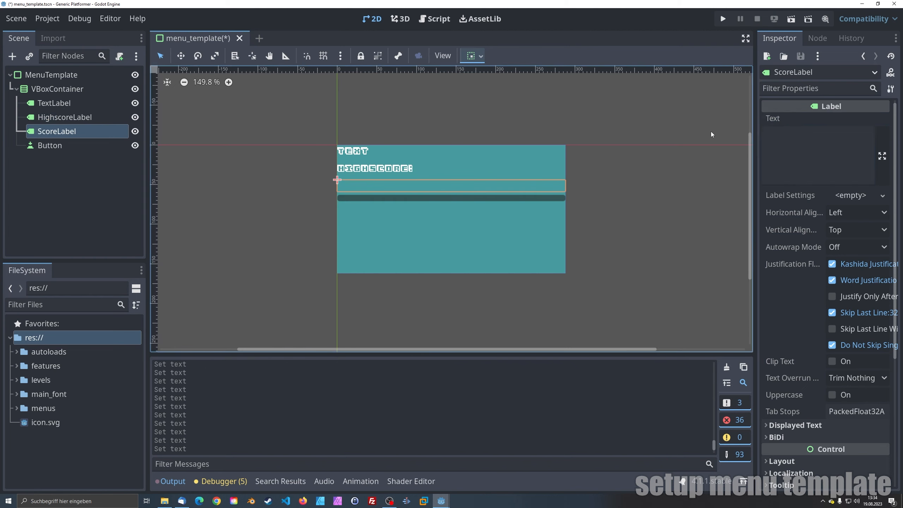
{"action": "left_click", "coordinate": [810, 150]}
{"action": "scroll", "coordinate": [492, 163], "scroll_direction": "up", "scroll_amount": 4}
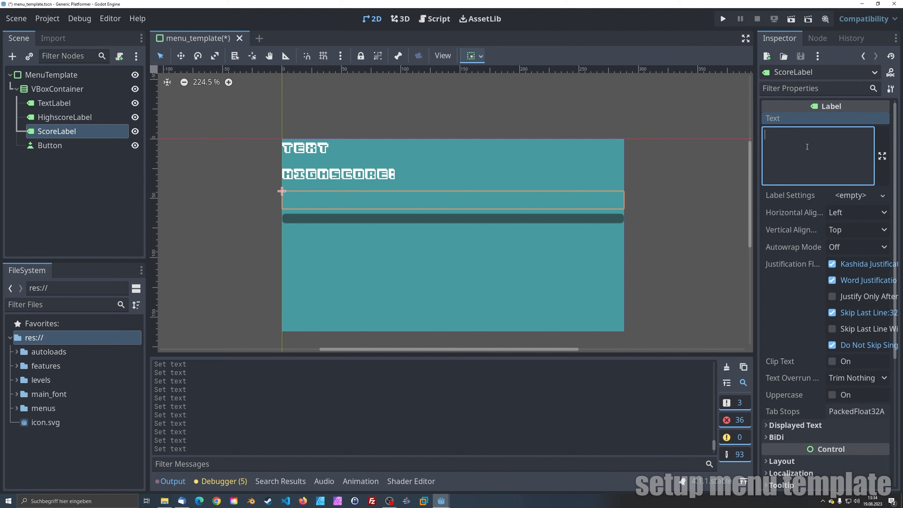
{"action": "type", "text": "Score:"}
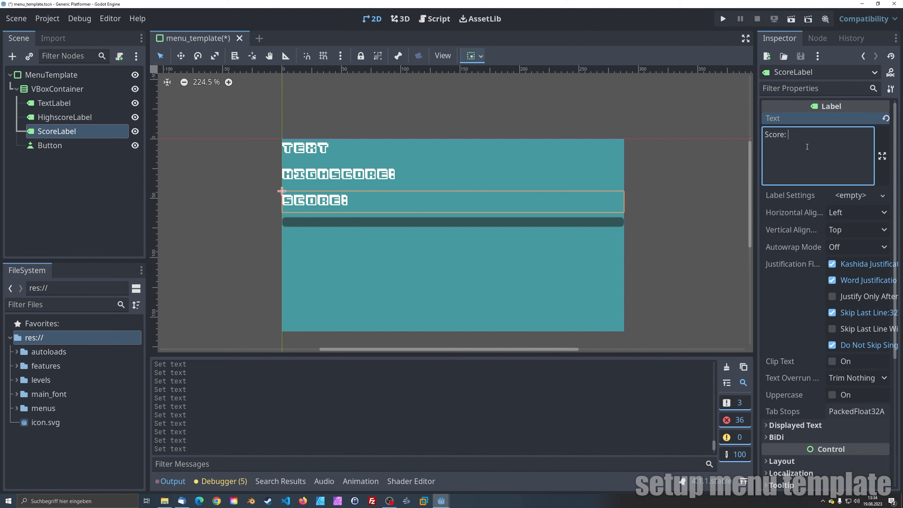
Step: Remove the trailing colons from the label texts so they read "Highscore" and "Score"
{"action": "left_click", "coordinate": [559, 223]}
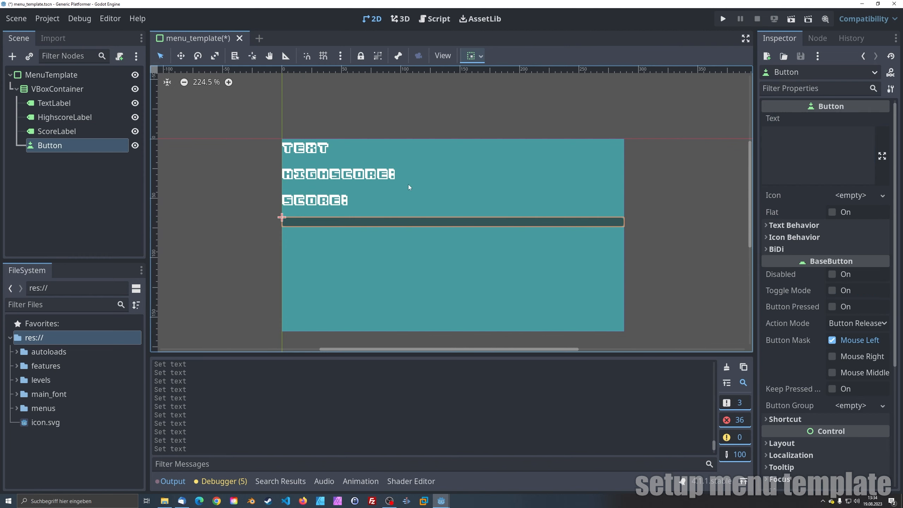
{"action": "left_click", "coordinate": [64, 117]}
{"action": "left_click", "coordinate": [821, 135]}
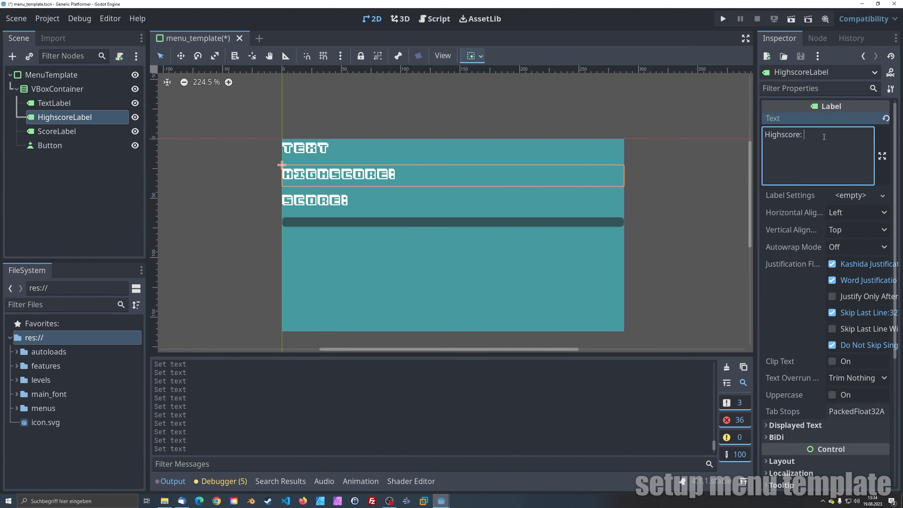
{"action": "key", "text": "BackSpace"}
{"action": "left_click", "coordinate": [330, 201]}
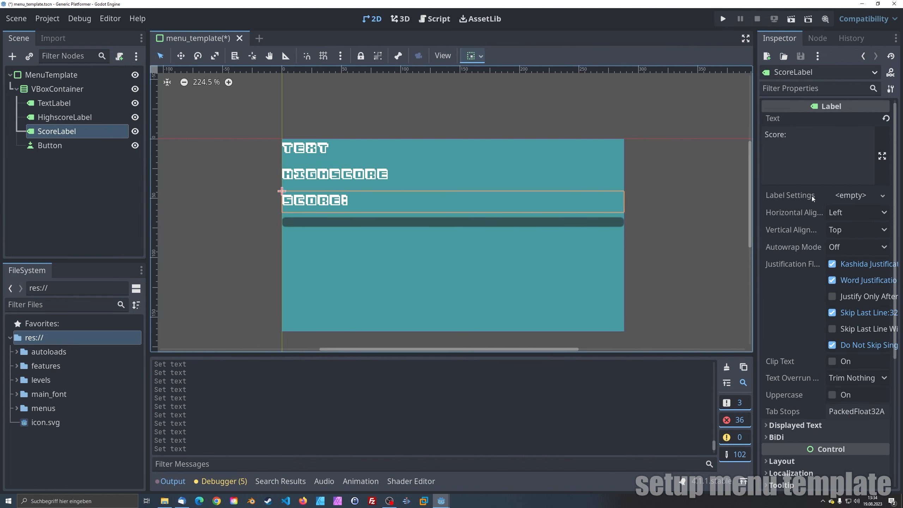
{"action": "left_click", "coordinate": [807, 140]}
{"action": "key", "text": "BackSpace"}
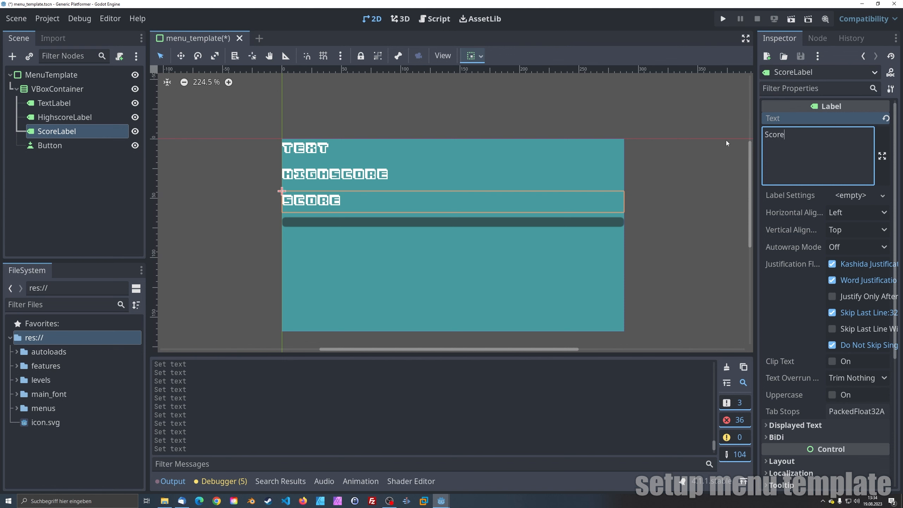
Step: Set the text of the Button node to "Button"
{"action": "left_click", "coordinate": [90, 144]}
{"action": "left_click", "coordinate": [799, 147]}
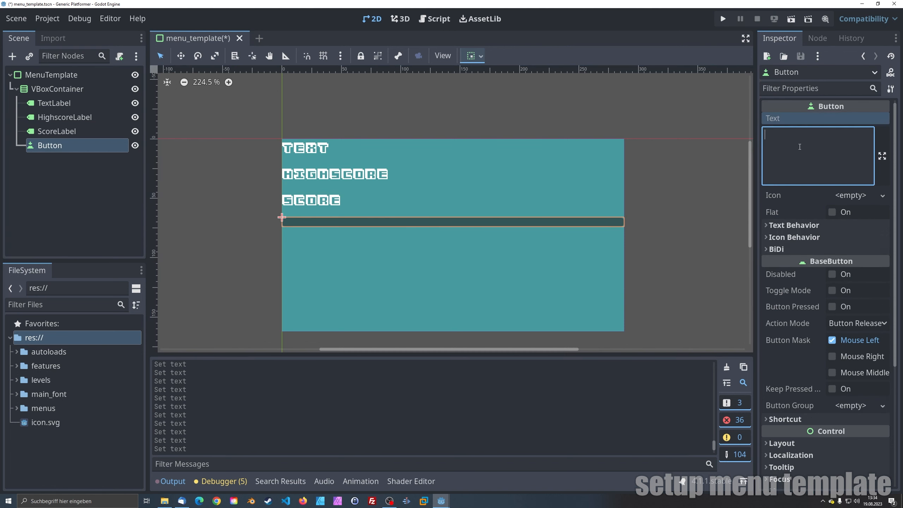
{"action": "type", "text": "Button"}
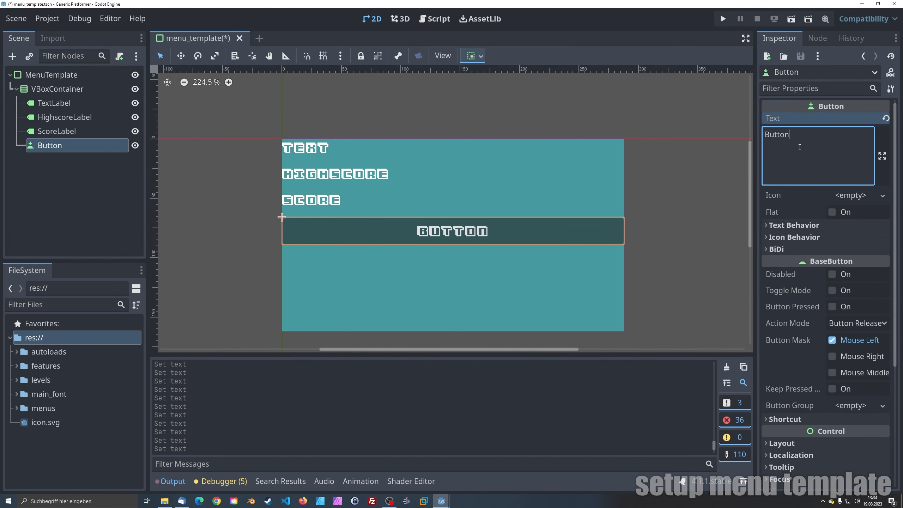
{"action": "left_click", "coordinate": [680, 161]}
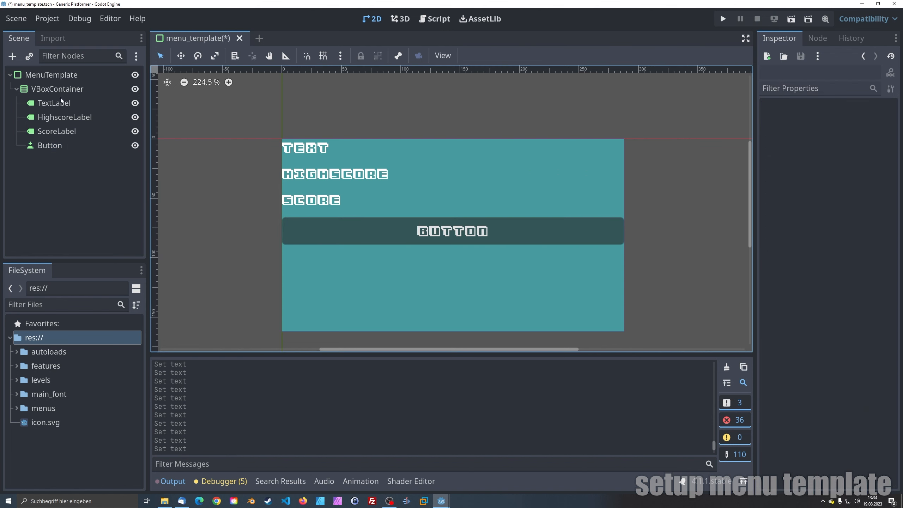
Step: Center the VBoxContainer horizontally and vertically inside the MenuTemplate panel
{"action": "left_click", "coordinate": [56, 90]}
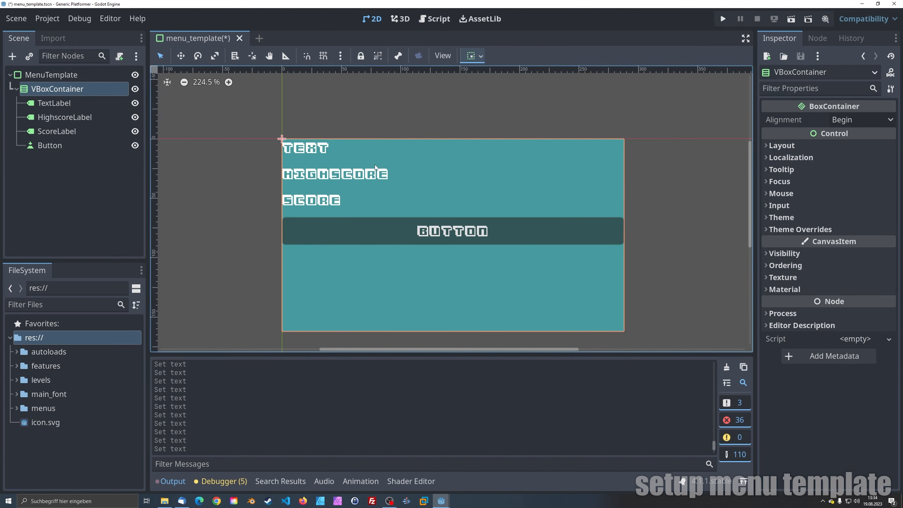
{"action": "left_click", "coordinate": [482, 56]}
{"action": "left_click", "coordinate": [497, 90]}
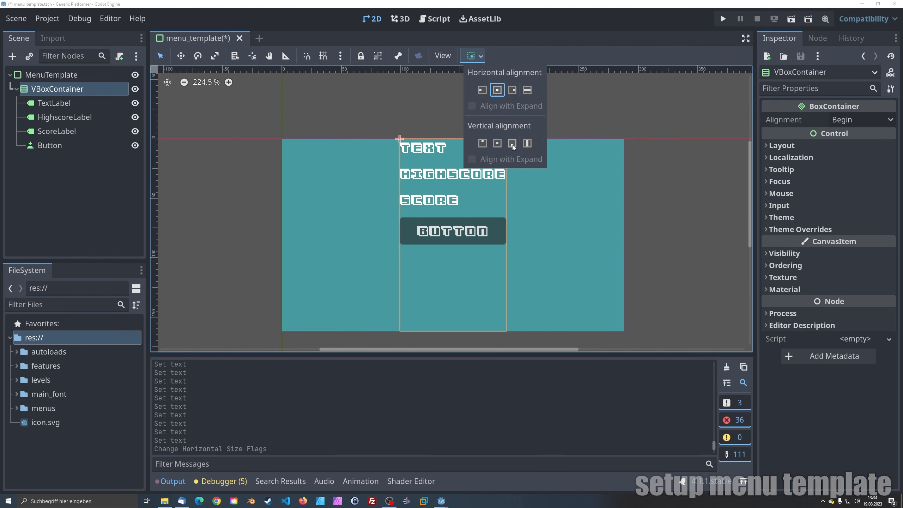
{"action": "left_click", "coordinate": [497, 144]}
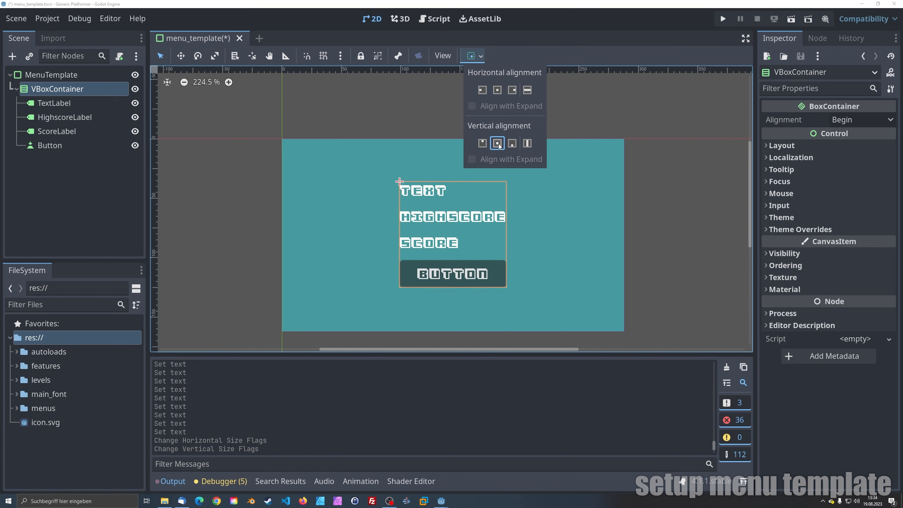
{"action": "left_click", "coordinate": [682, 185]}
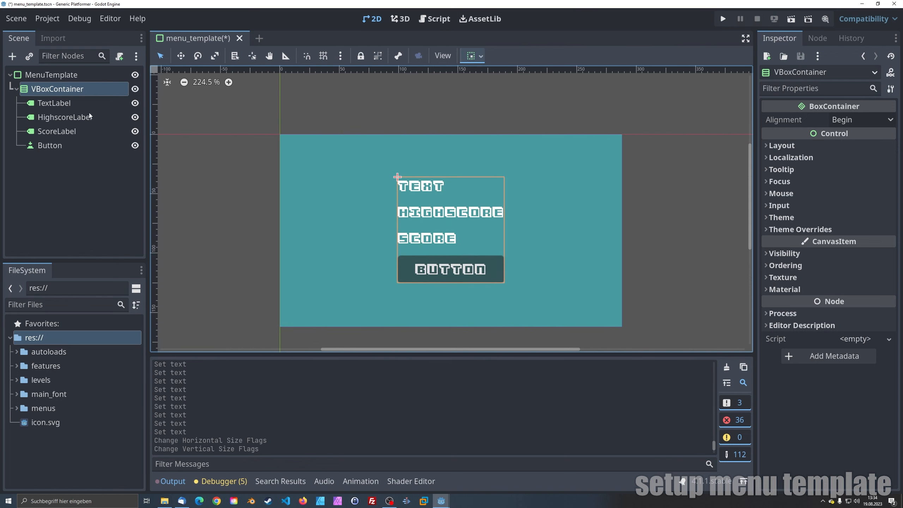
Step: Set the horizontal alignment of TextLabel, HighscoreLabel and ScoreLabel to Center
{"action": "left_click", "coordinate": [76, 103]}
{"action": "left_click", "coordinate": [856, 212]}
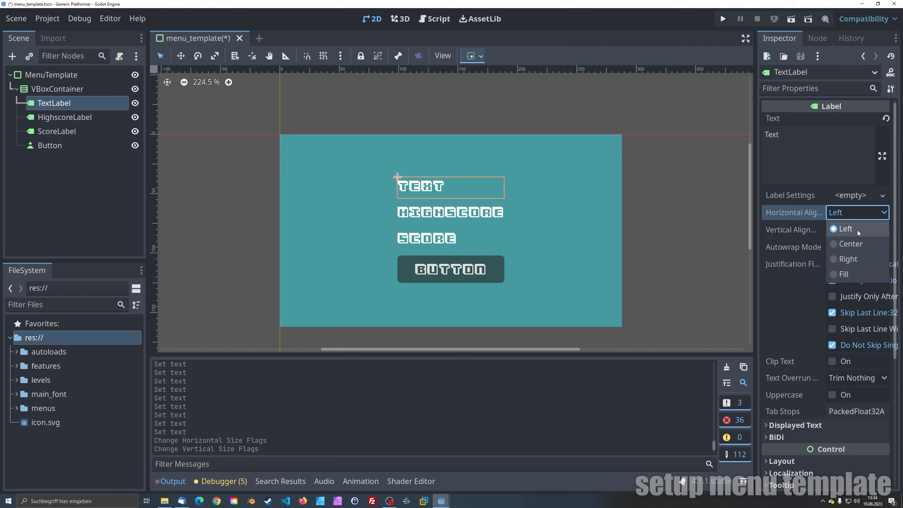
{"action": "left_click", "coordinate": [850, 244]}
{"action": "left_click", "coordinate": [77, 119]}
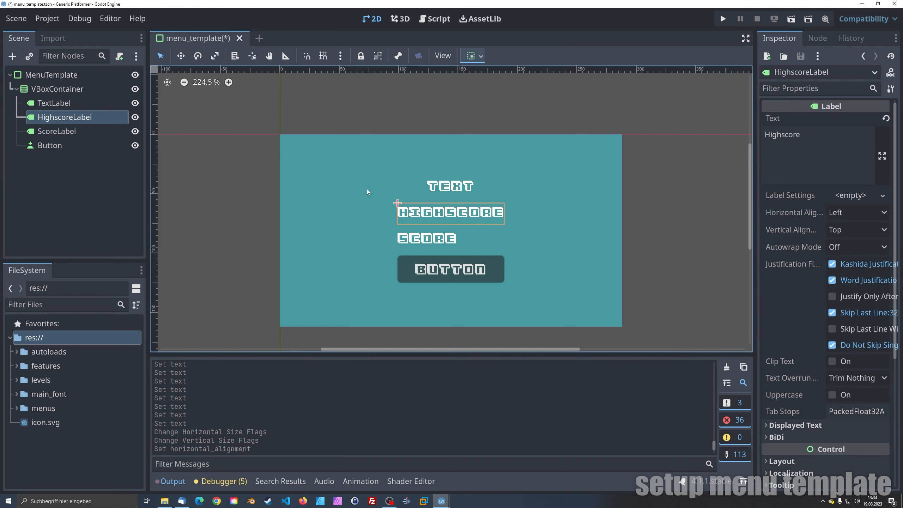
{"action": "left_click", "coordinate": [845, 221]}
{"action": "left_click", "coordinate": [851, 243]}
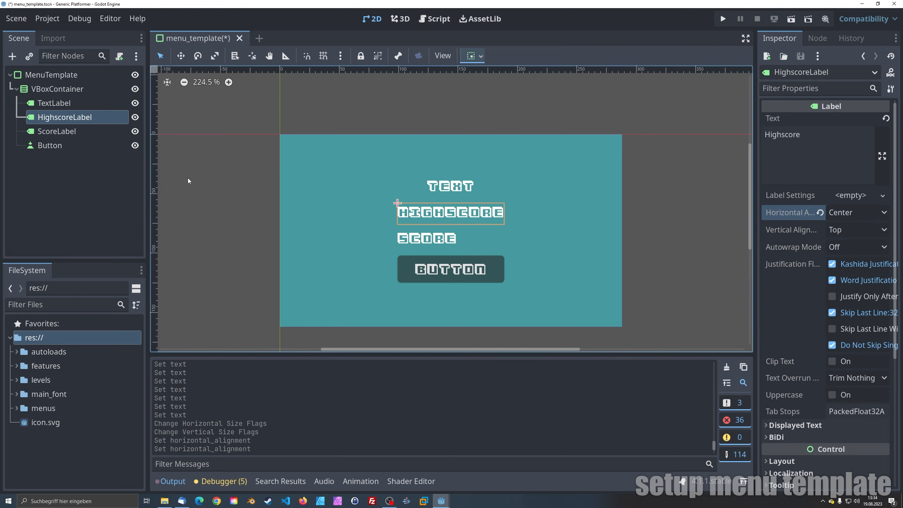
{"action": "left_click", "coordinate": [50, 138]}
{"action": "left_click", "coordinate": [851, 213]}
{"action": "left_click", "coordinate": [843, 244]}
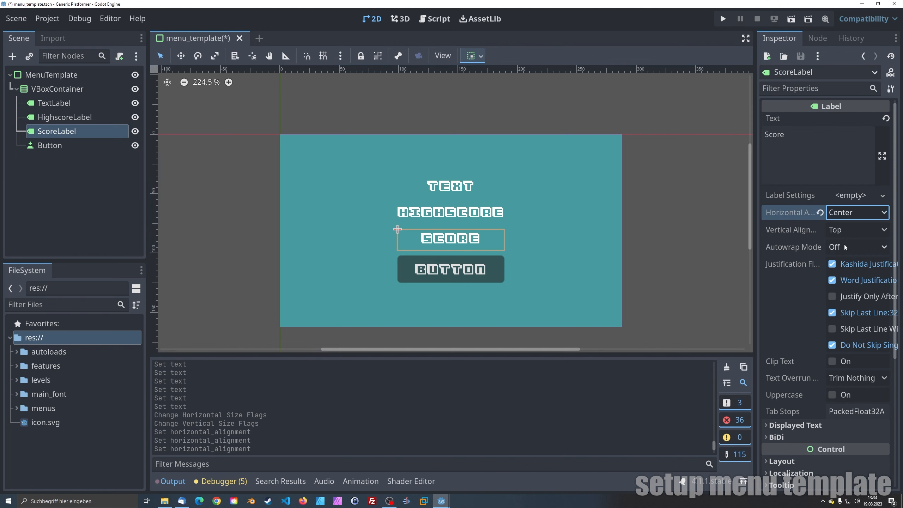
Step: Save the scene and add an AnimationPlayer as a child of MenuTemplate
{"action": "left_click", "coordinate": [55, 76]}
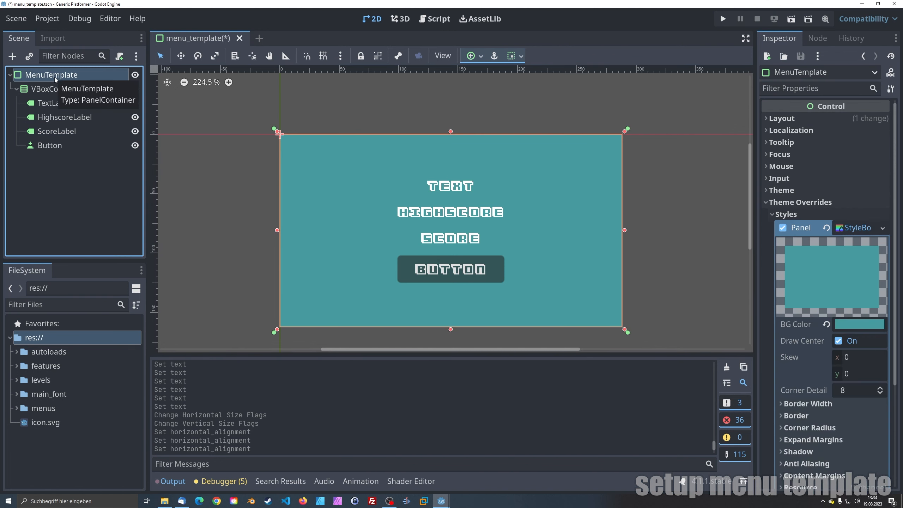
{"action": "key", "text": "ctrl+s"}
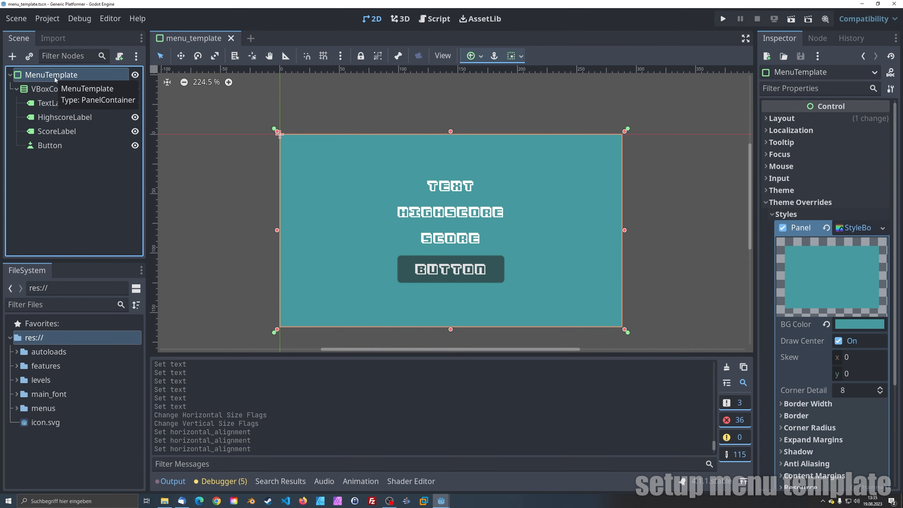
{"action": "key", "text": "ctrl+a"}
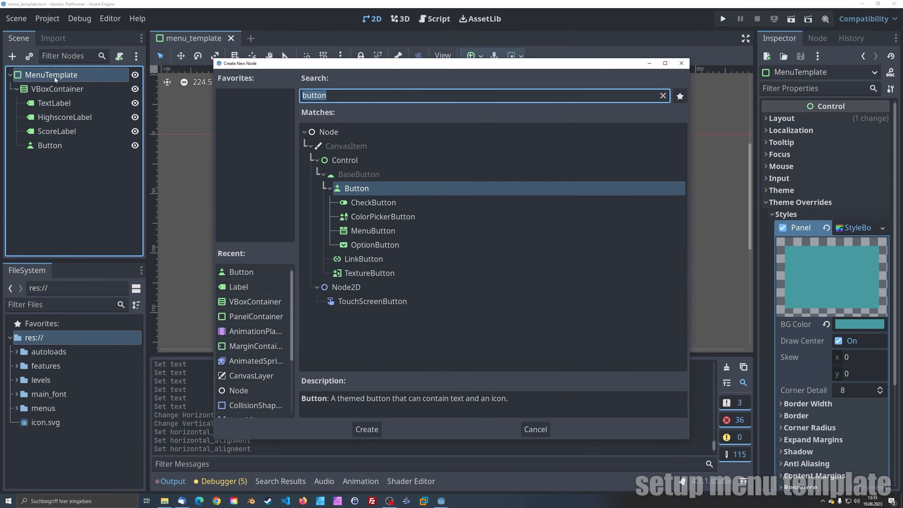
{"action": "type", "text": "anima"}
{"action": "key", "text": "Up"}
{"action": "key", "text": "Return"}
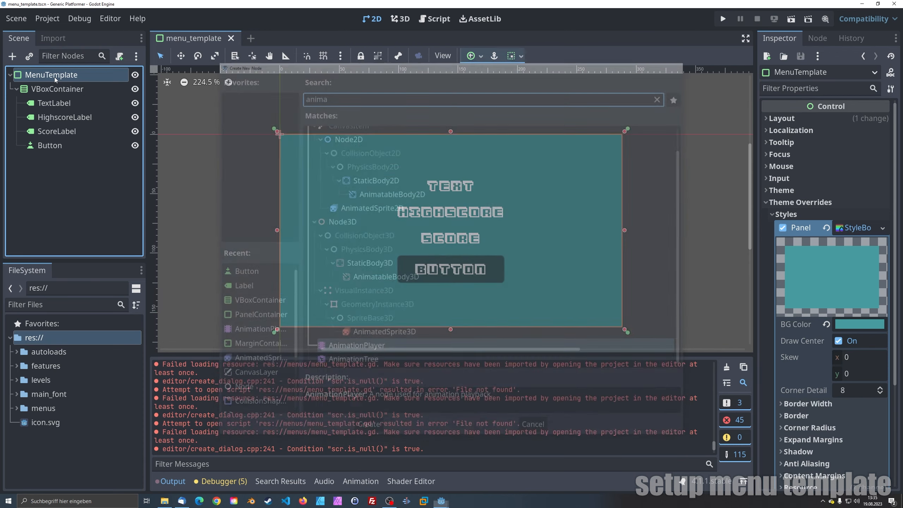
Step: Create a new animation named "blink" in the AnimationPlayer
{"action": "left_click", "coordinate": [316, 361]}
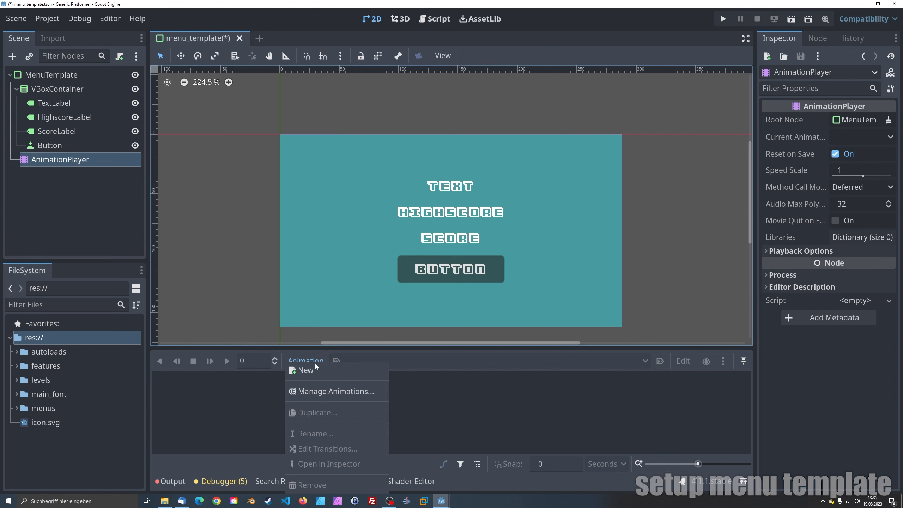
{"action": "left_click", "coordinate": [329, 370]}
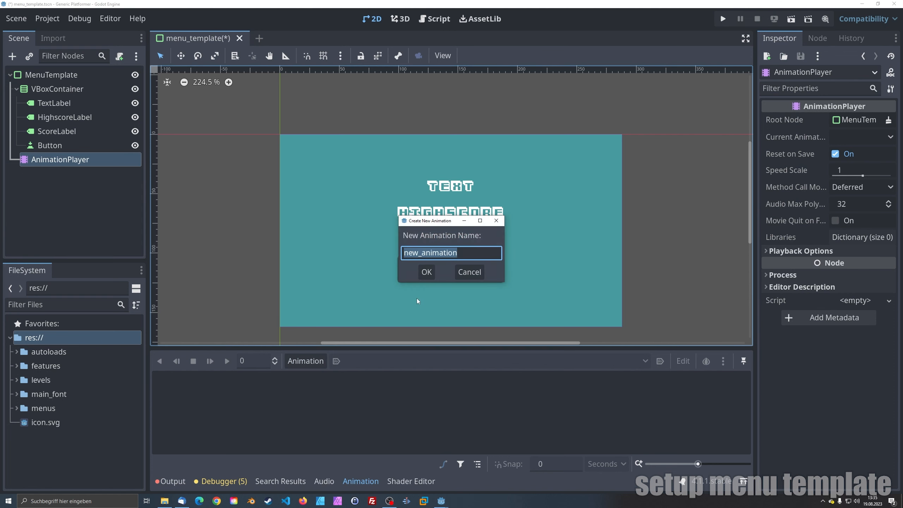
{"action": "type", "text": "blink"}
{"action": "key", "text": "Return"}
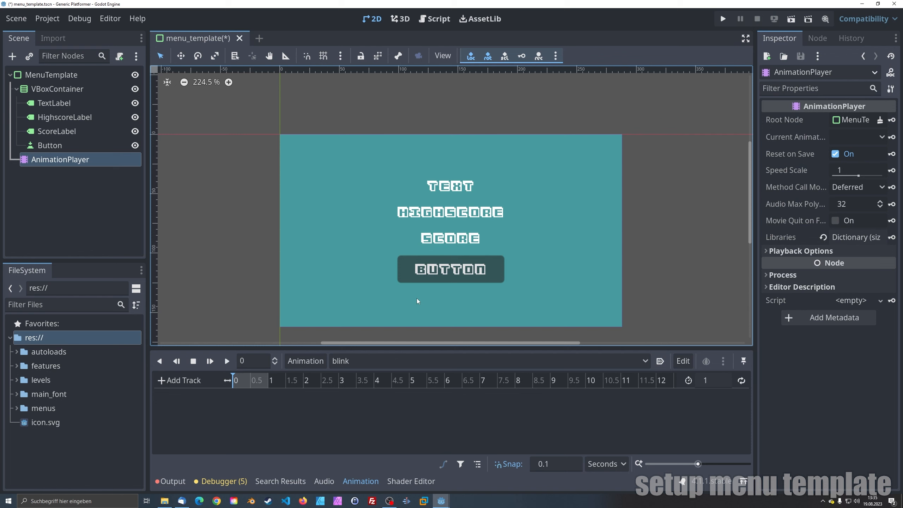
Step: Add a property track to the blink animation for TextLabel's theme_override_colors/font_color
{"action": "left_click", "coordinate": [191, 381]}
{"action": "left_click", "coordinate": [173, 366]}
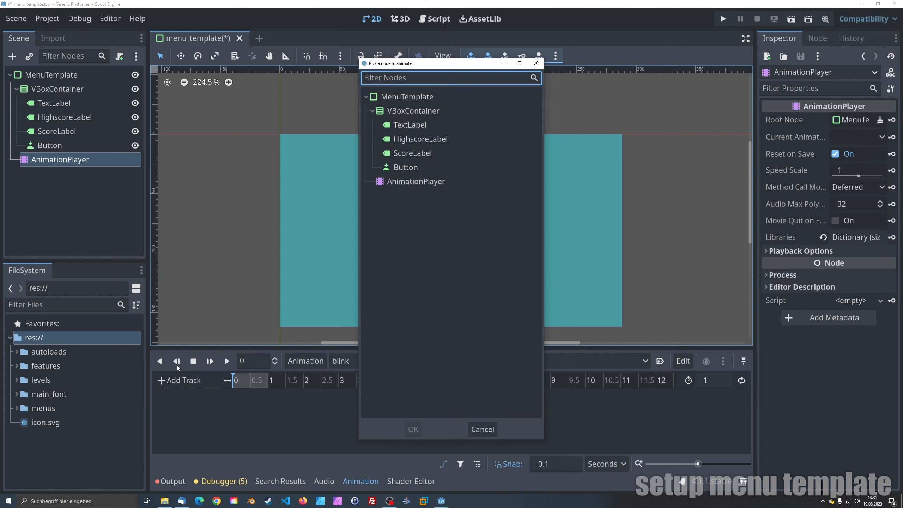
{"action": "left_click", "coordinate": [406, 127]}
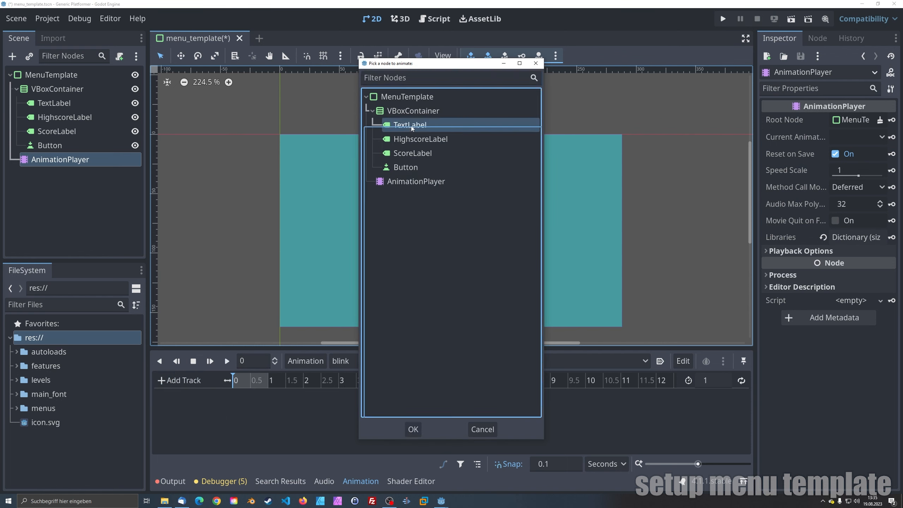
{"action": "double_click", "coordinate": [412, 125]}
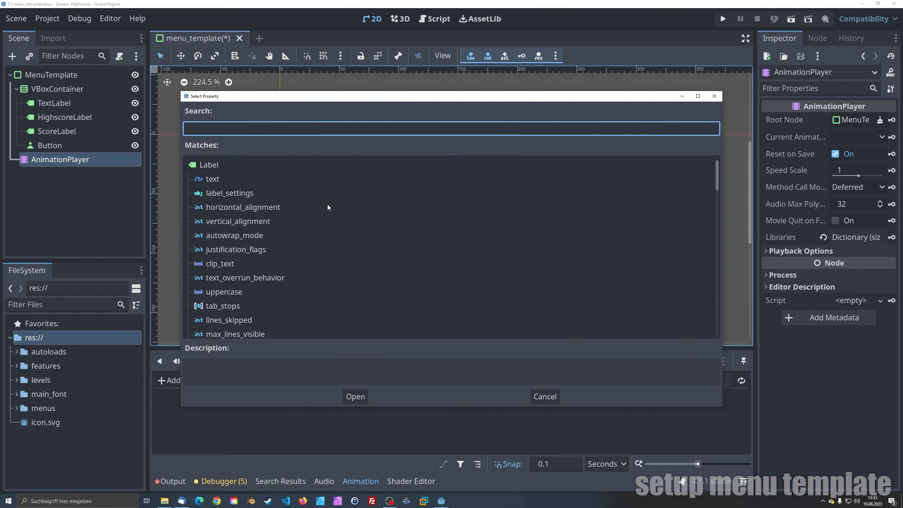
{"action": "type", "text": "font"}
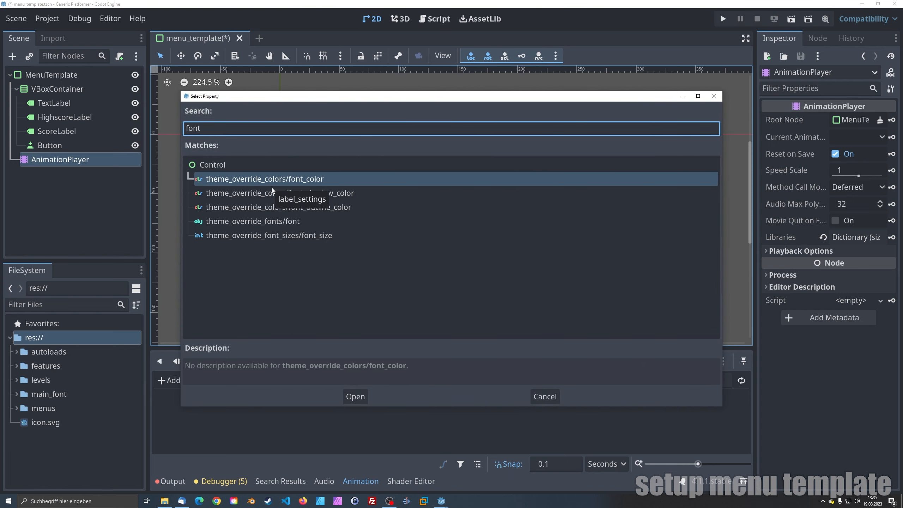
{"action": "key", "text": "Return"}
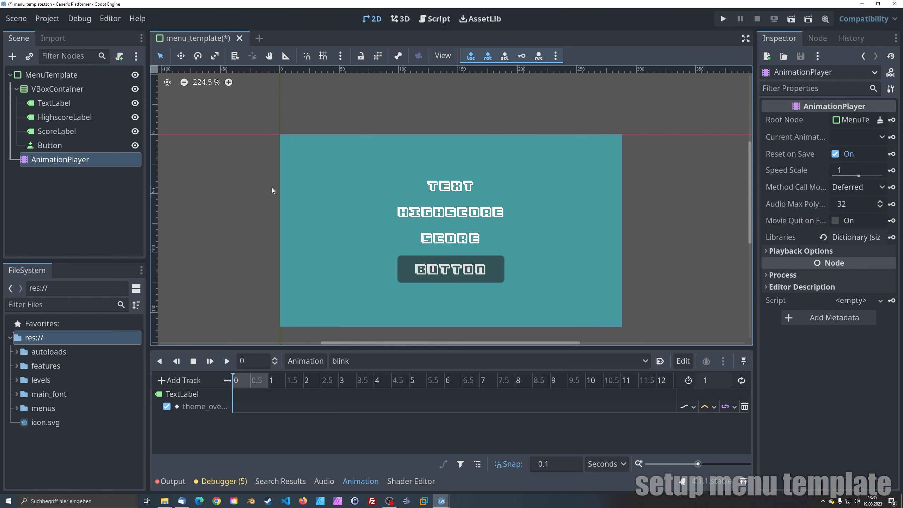
Step: Insert a key at 0 seconds on the TextLabel font colour track and set its value to white (ffffff)
{"action": "right_click", "coordinate": [234, 406]}
{"action": "left_click", "coordinate": [249, 414]}
{"action": "left_click", "coordinate": [235, 407]}
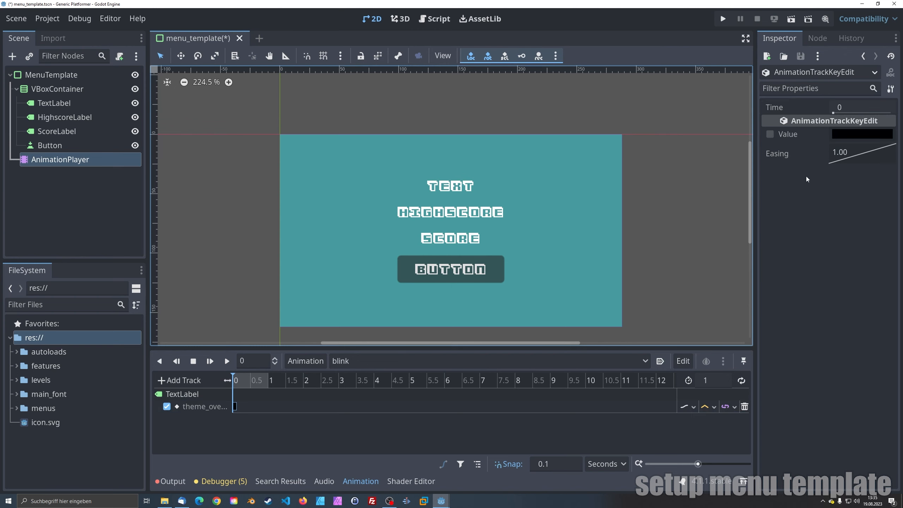
{"action": "left_click", "coordinate": [848, 134]}
{"action": "left_click_drag", "start_coordinate": [888, 279], "coordinate": [900, 138]}
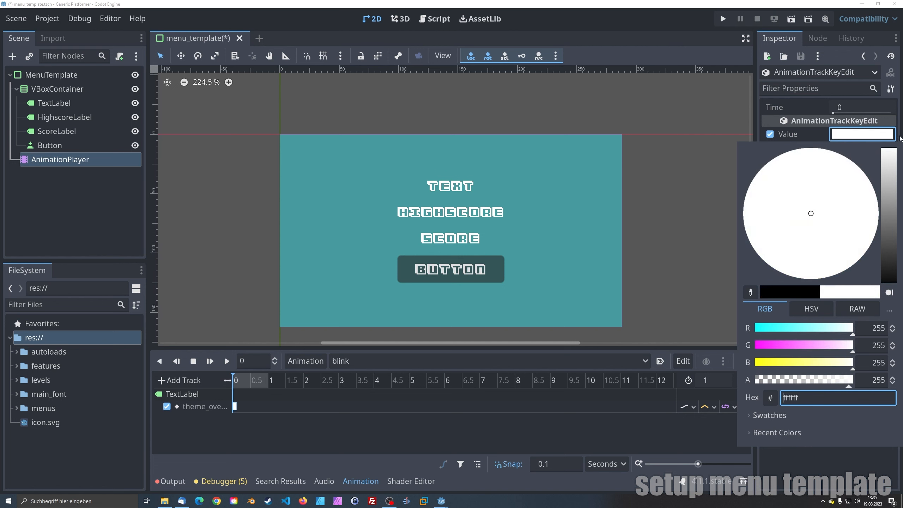
Step: Insert a font colour key at 0.6 seconds and set its value to yellow (ffd500)
{"action": "left_click", "coordinate": [260, 384]}
{"action": "left_click", "coordinate": [246, 379]}
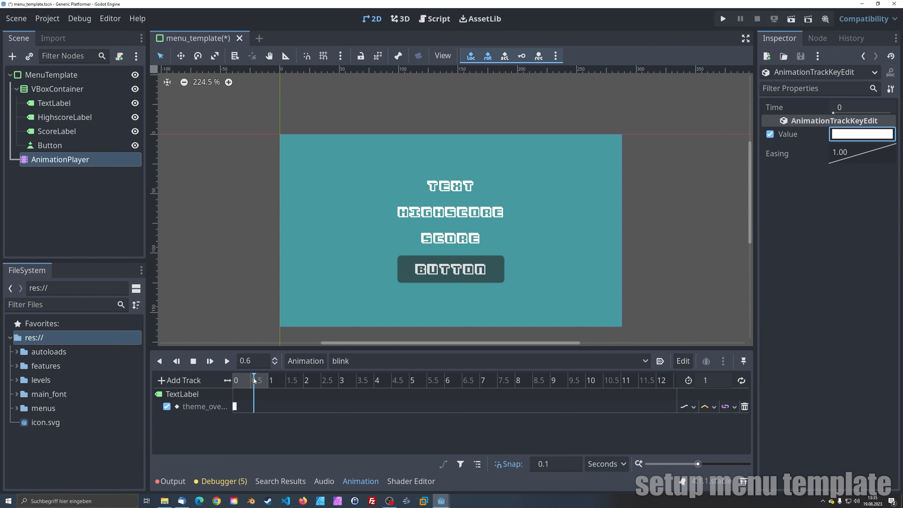
{"action": "right_click", "coordinate": [255, 409]}
{"action": "left_click", "coordinate": [276, 419]}
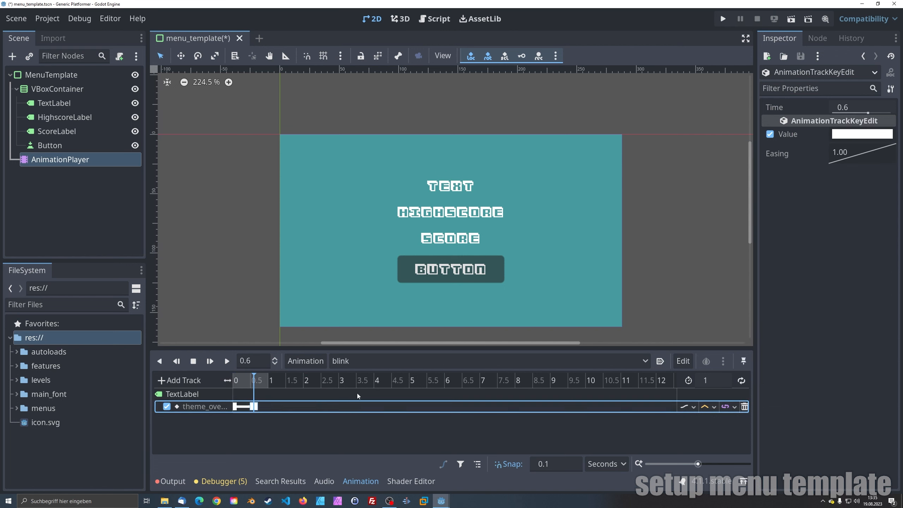
{"action": "left_click", "coordinate": [862, 134]}
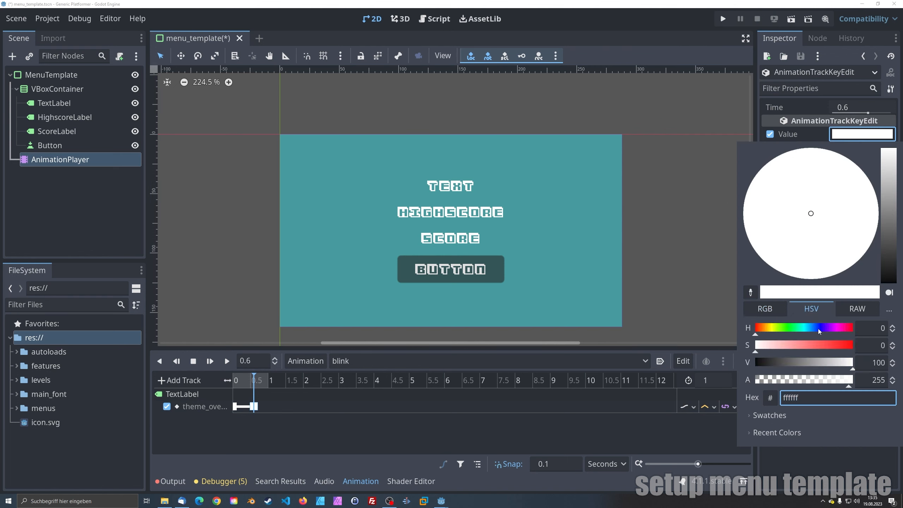
{"action": "left_click_drag", "start_coordinate": [760, 345], "coordinate": [853, 345]}
{"action": "left_click_drag", "start_coordinate": [775, 329], "coordinate": [773, 333]}
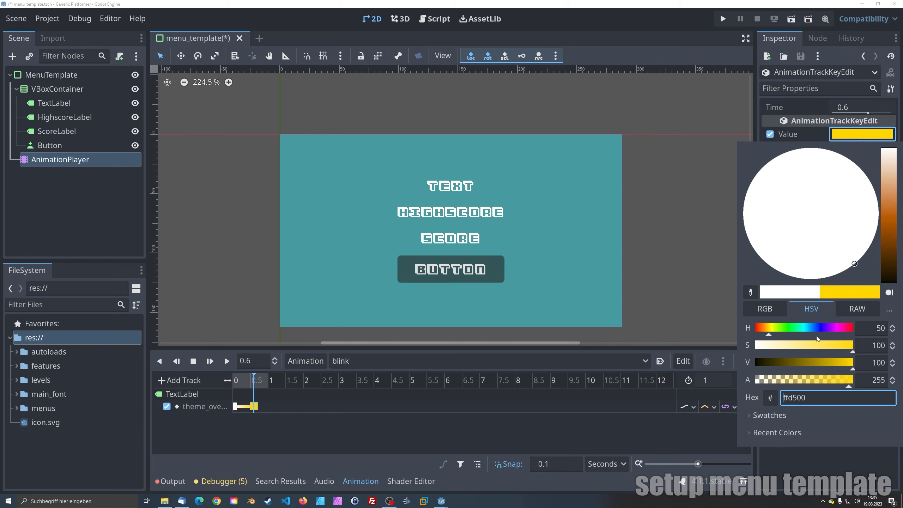
{"action": "left_click", "coordinate": [707, 303]}
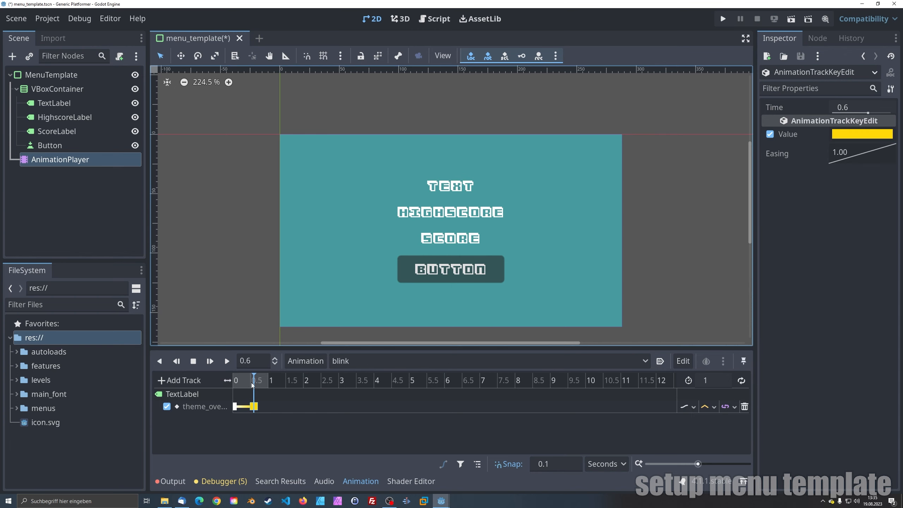
Step: Insert a font colour key at 1 second and set its value to black (000000)
{"action": "left_click_drag", "start_coordinate": [251, 382], "coordinate": [268, 409]}
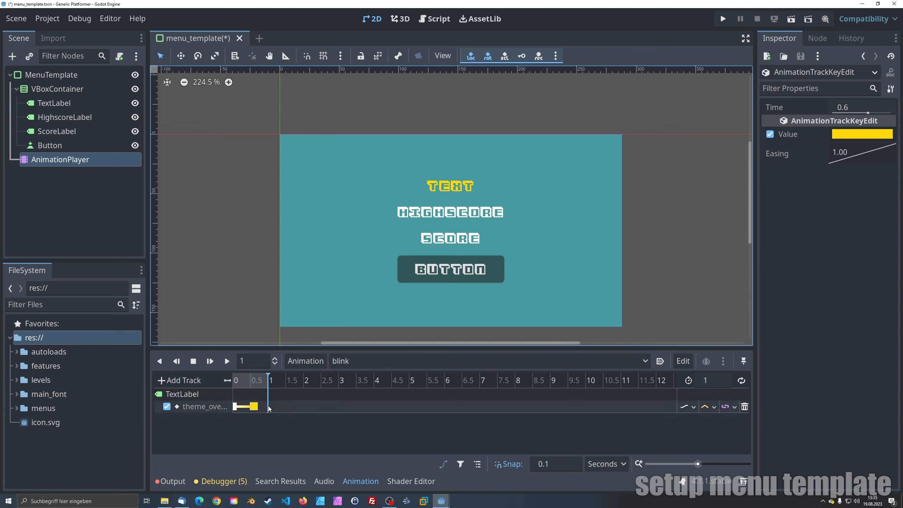
{"action": "right_click", "coordinate": [269, 408]}
{"action": "left_click", "coordinate": [292, 414]}
{"action": "left_click", "coordinate": [846, 134]}
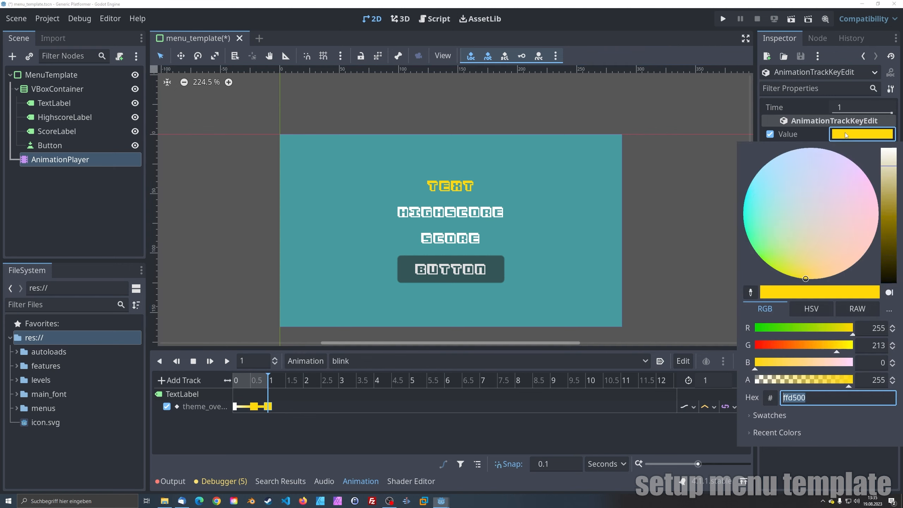
{"action": "left_click_drag", "start_coordinate": [887, 236], "coordinate": [887, 281]}
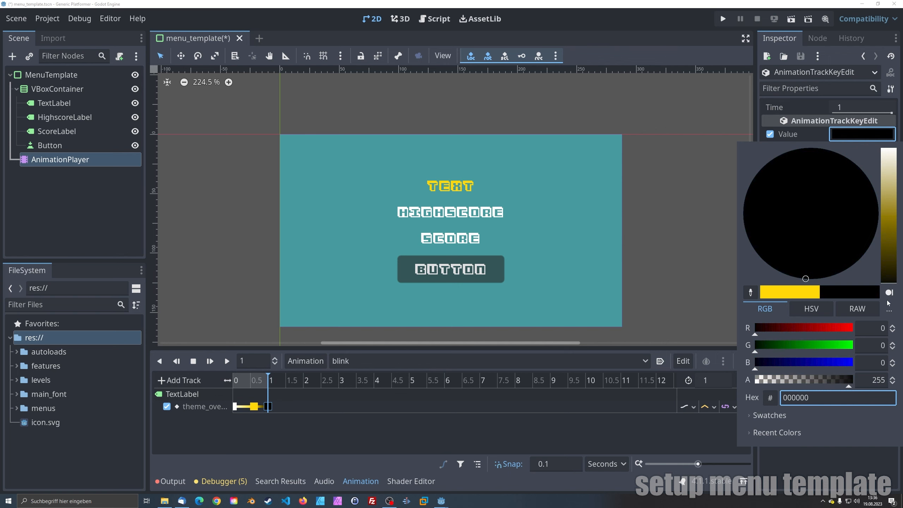
{"action": "left_click", "coordinate": [683, 298]}
Step: Return the blink animation to 0 seconds and enable its autoplay on load and looping
{"action": "left_click", "coordinate": [247, 381]}
{"action": "left_click_drag", "start_coordinate": [242, 384], "coordinate": [232, 380]}
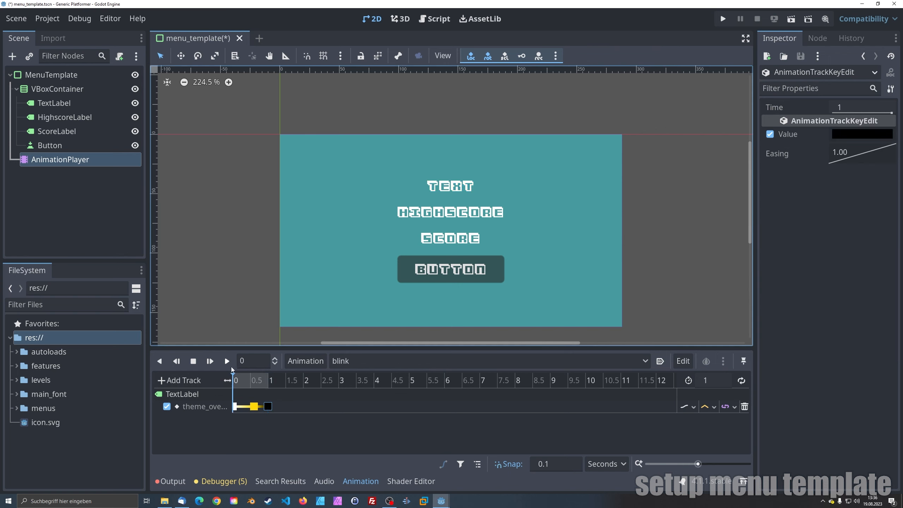
{"action": "left_click", "coordinate": [660, 364]}
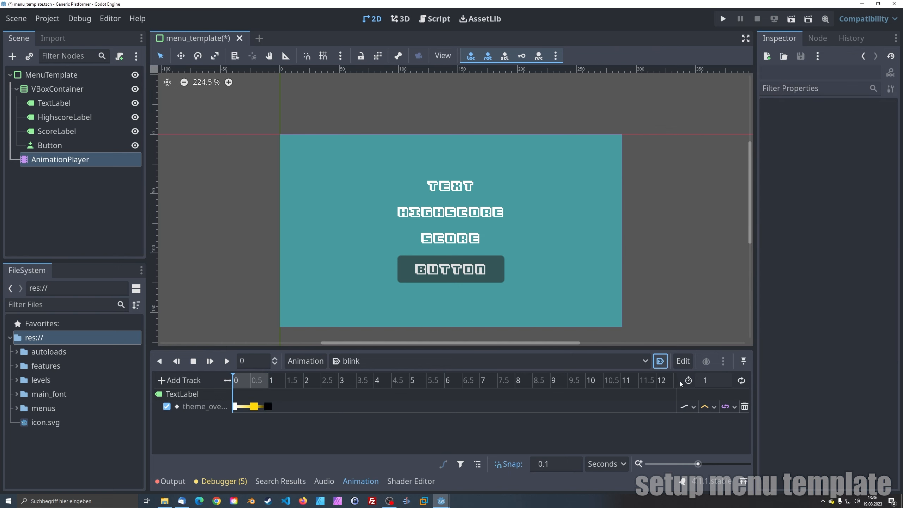
{"action": "left_click", "coordinate": [740, 380]}
Step: Play the blink animation to check TextLabel's colour change, and save the scene
{"action": "left_click", "coordinate": [227, 364]}
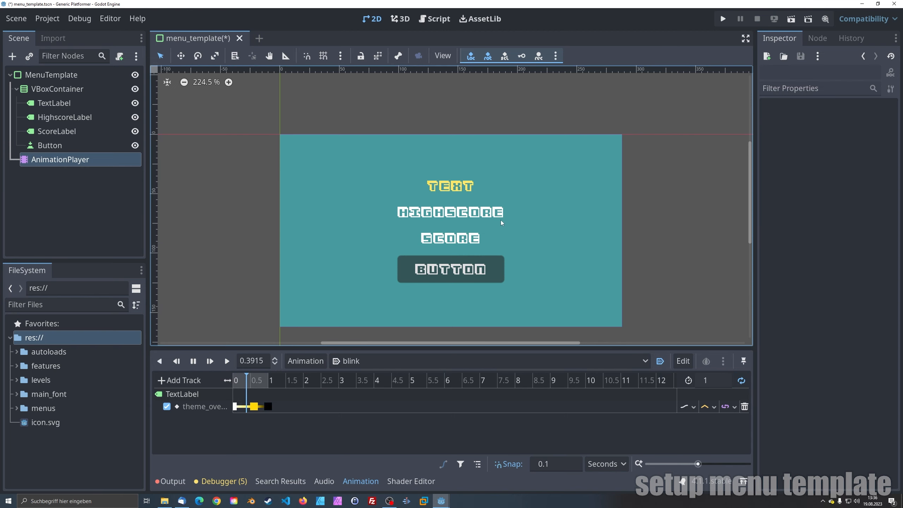
{"action": "scroll", "coordinate": [472, 218], "scroll_direction": "up", "scroll_amount": 4}
{"action": "middle_click_drag", "start_coordinate": [560, 255], "coordinate": [565, 244]}
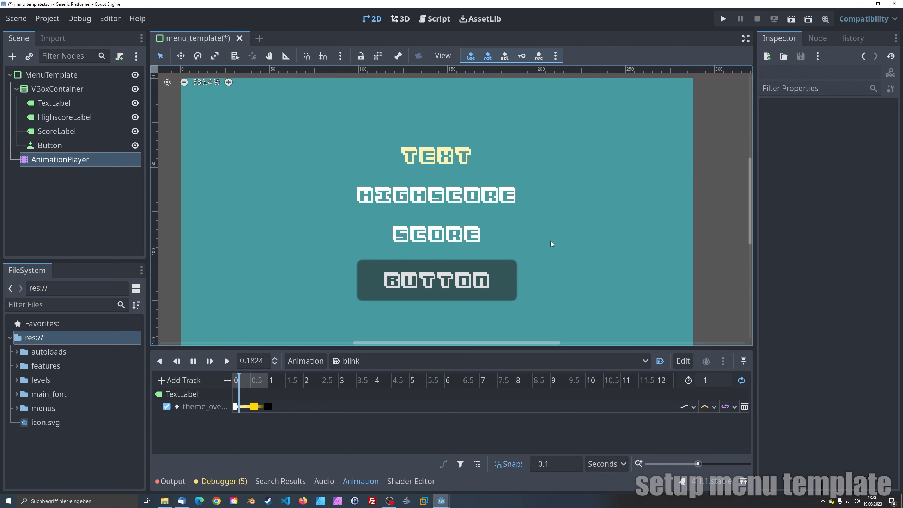
{"action": "key", "text": "ctrl+s"}
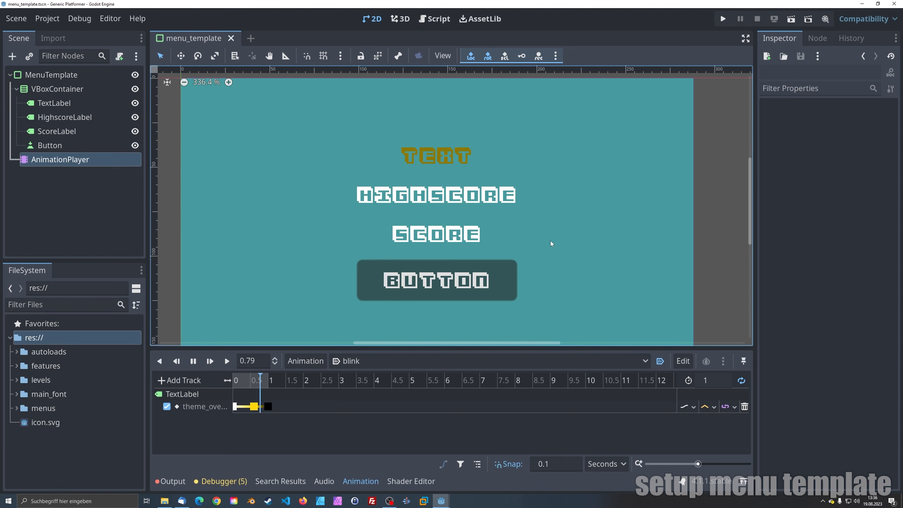
Step: Attach a new GDScript at res://menus/menu_template.gd to the MenuTemplate root node
{"action": "left_click", "coordinate": [72, 75]}
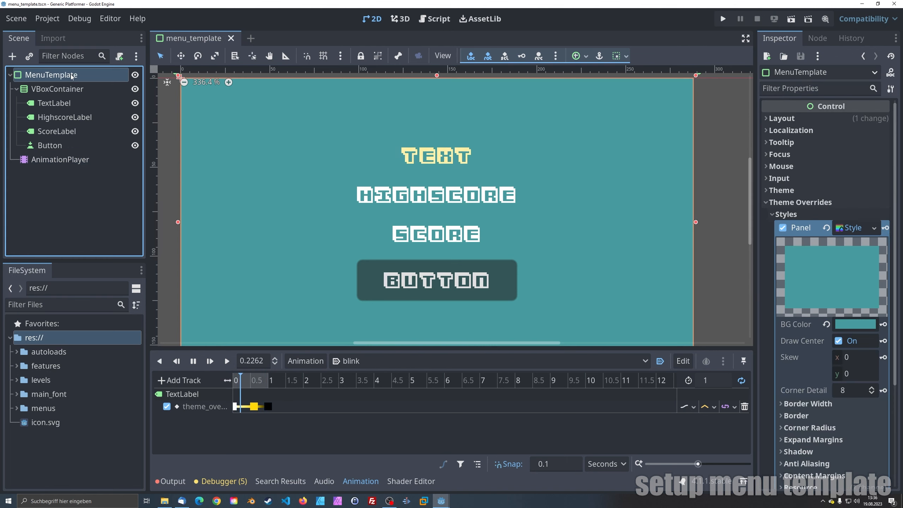
{"action": "left_click", "coordinate": [120, 56]}
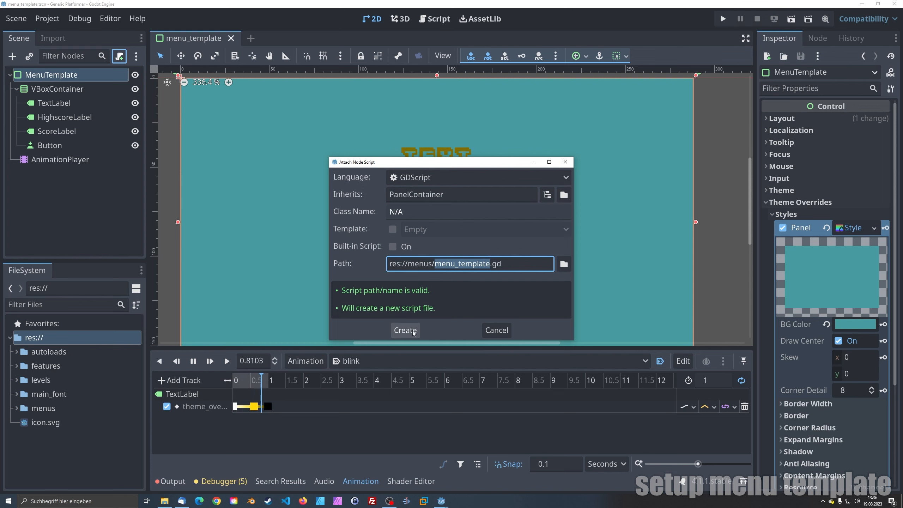
{"action": "left_click", "coordinate": [409, 331]}
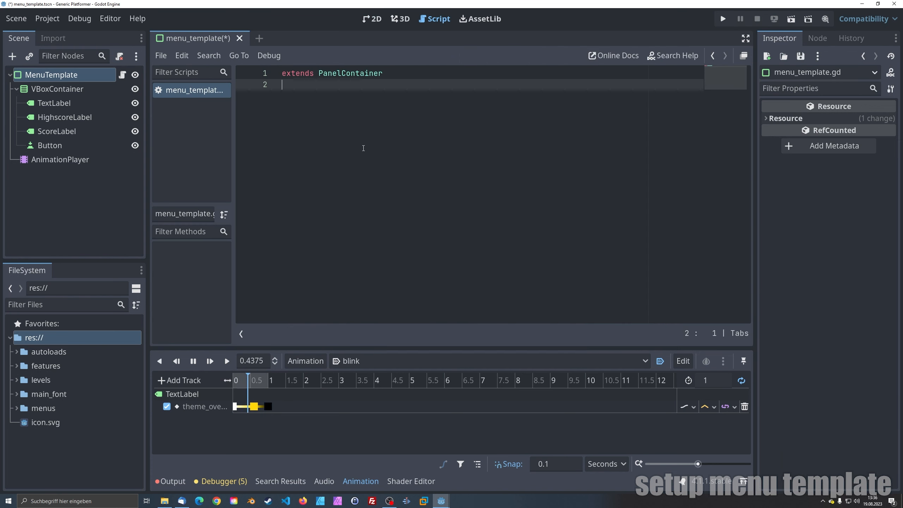
Step: Declare class_name MenuTemplate below the extends line and leave two blank lines after it
{"action": "type", "text": "class_name "}
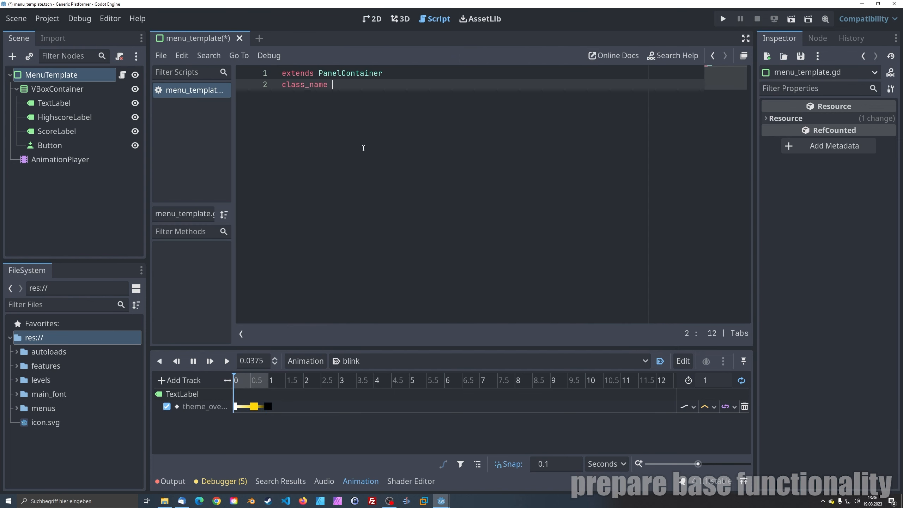
{"action": "type", "text": "MenuTemplate"}
{"action": "key", "text": "Return"}
{"action": "key", "text": "Return"}
{"action": "key", "text": "Return"}
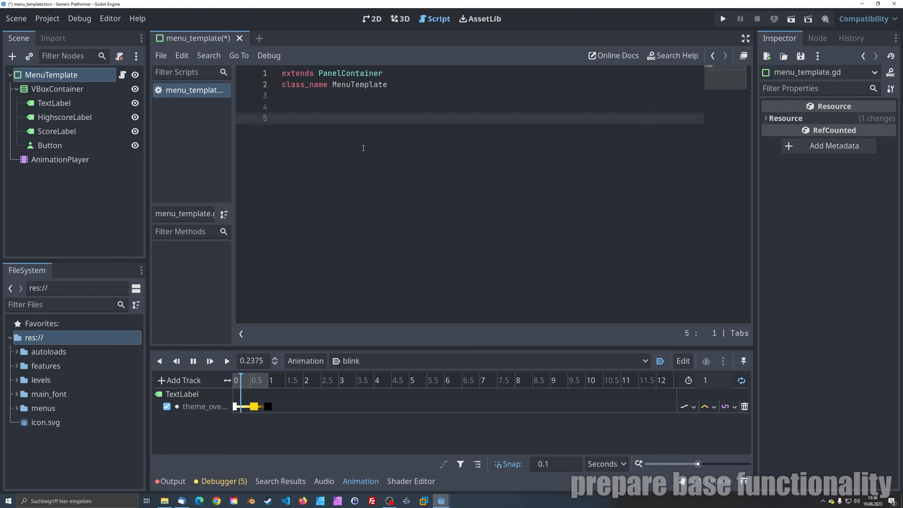
Step: Define an empty function display_score() without parameters in the menu template script
{"action": "type", "text": "func display_score()"}
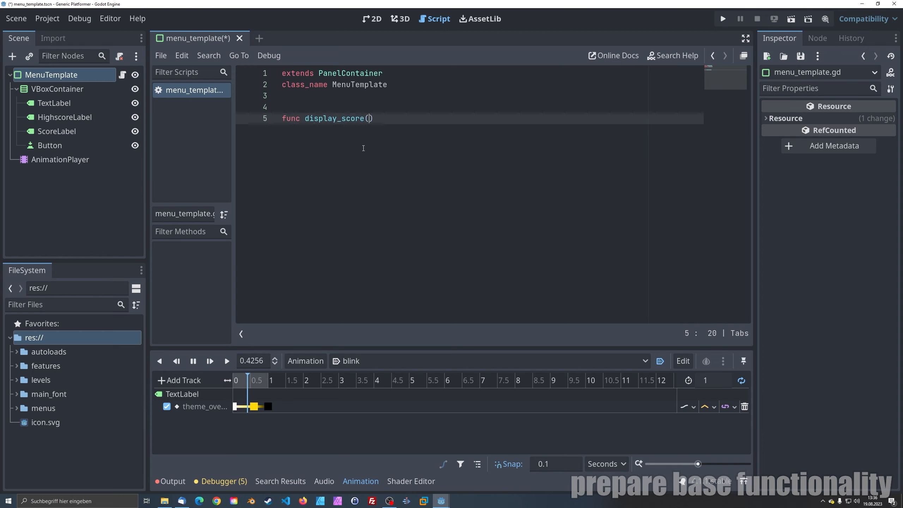
{"action": "type", "text": ":"}
{"action": "key", "text": "Return"}
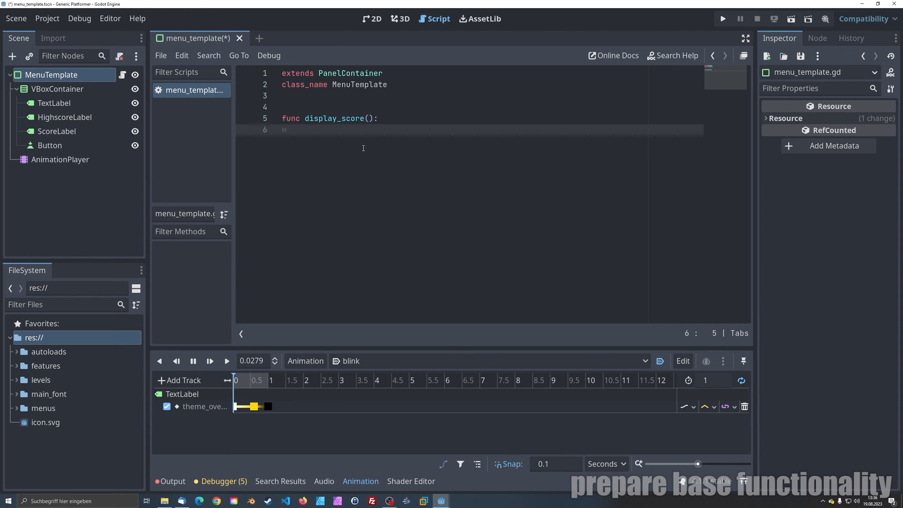
Step: In display_score(), set $VBoxContainer/HighscoreLabel.text to "HighScore " + GameController.get_highscore() and save
{"action": "type", "text": "$High"}
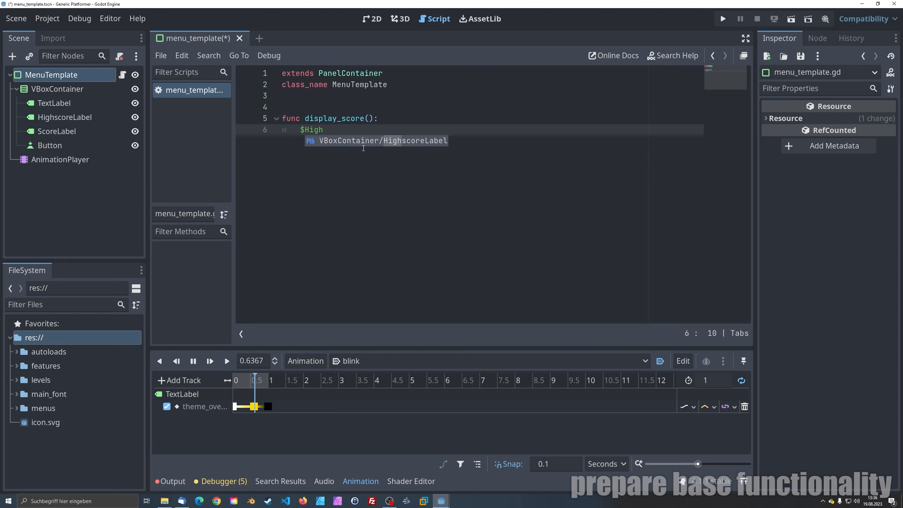
{"action": "key", "text": "Return"}
{"action": "type", "text": ".text "}
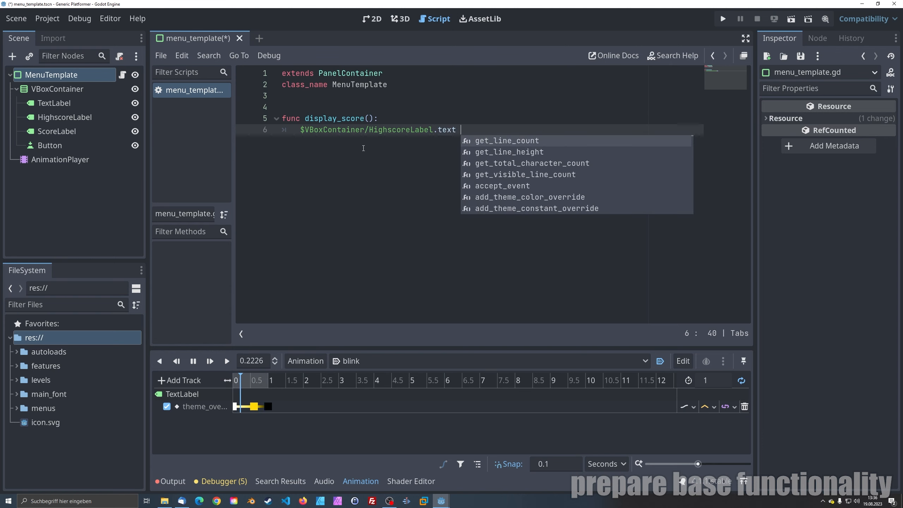
{"action": "type", "text": "= \"HighScore"}
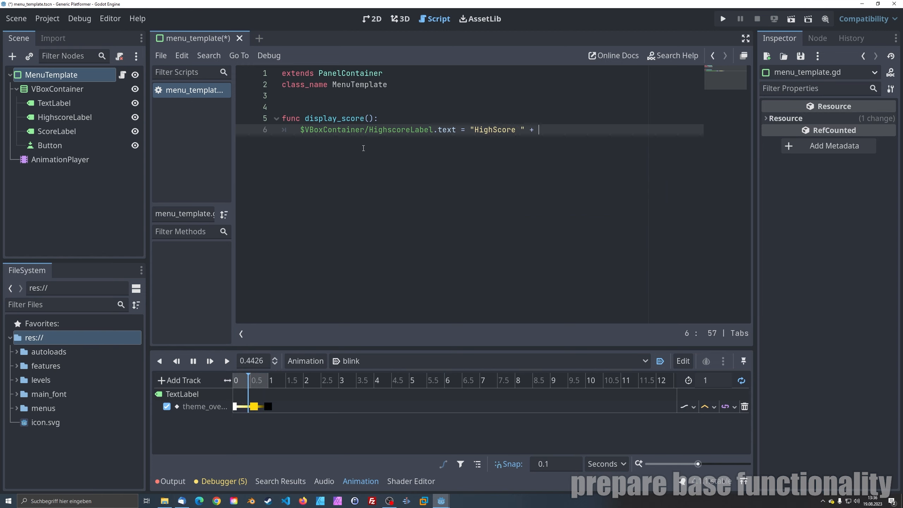
{"action": "type", "text": " \" + GameC"}
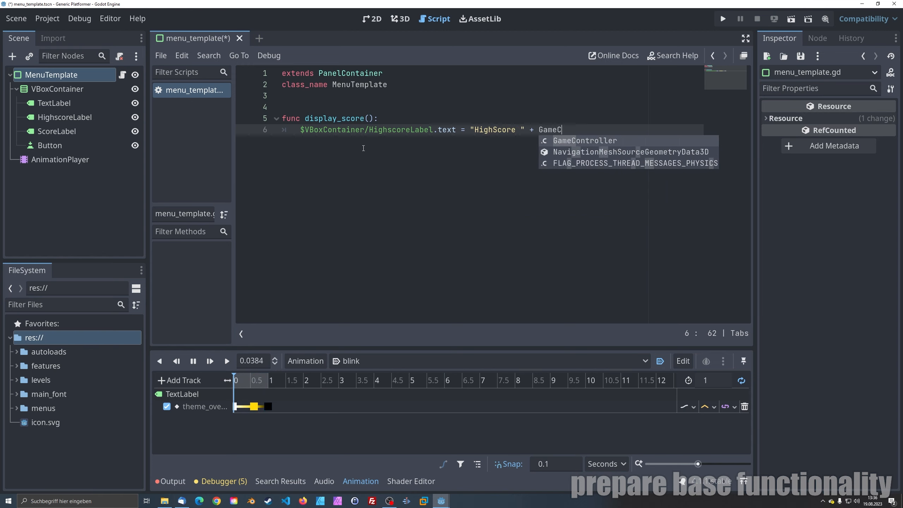
{"action": "type", "text": "ontroller.g"}
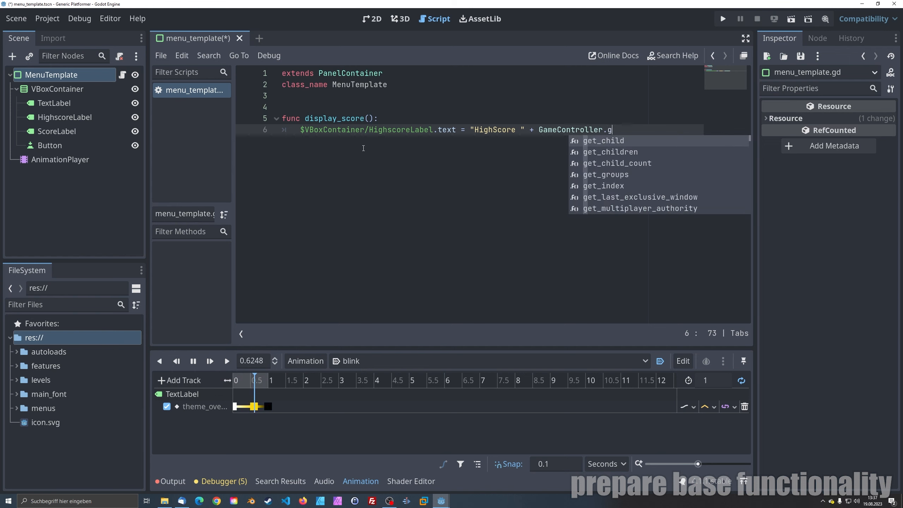
{"action": "type", "text": "et_"}
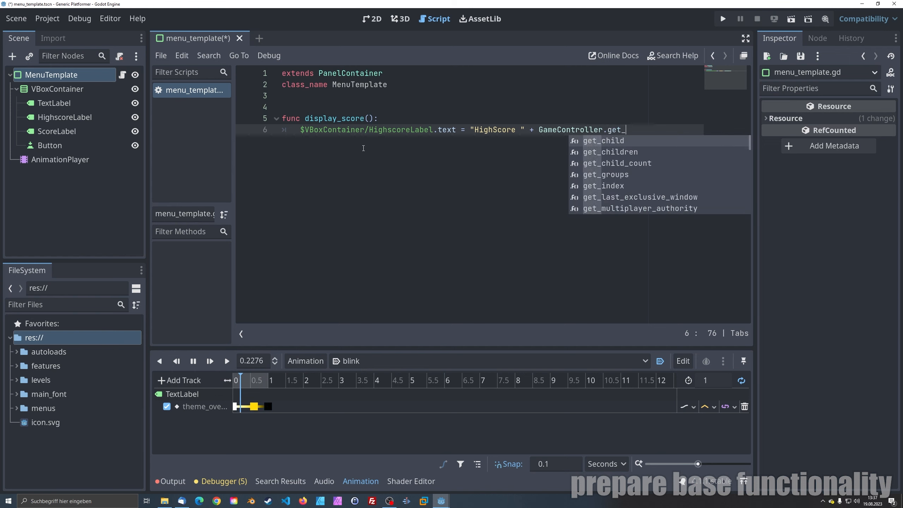
{"action": "type", "text": "high"}
{"action": "key", "text": "Return"}
{"action": "key", "text": "ctrl+s"}
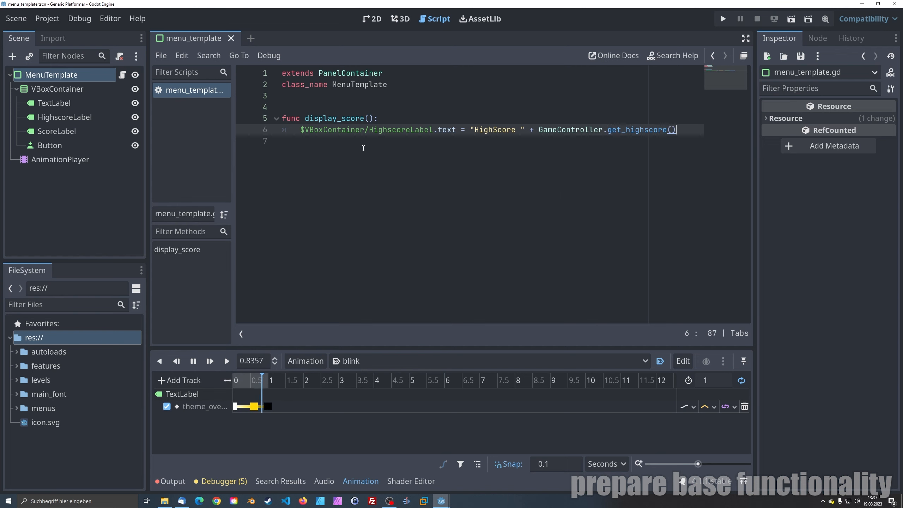
Step: Add a line to display_score() setting $VBoxContainer/ScoreLabel.text to "Score " + GameController.get_score()
{"action": "key", "text": "Return"}
{"action": "type", "text": "$"}
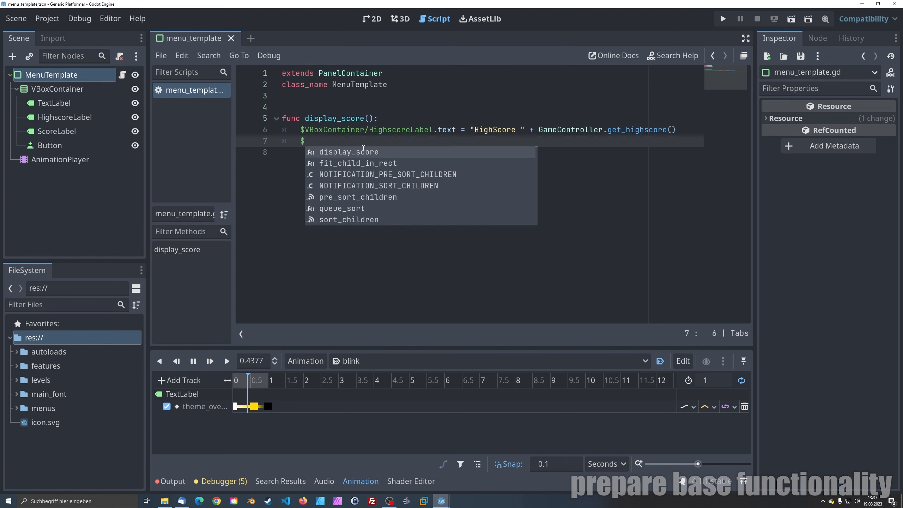
{"action": "type", "text": "VBoxContainer/ScoreLabel"}
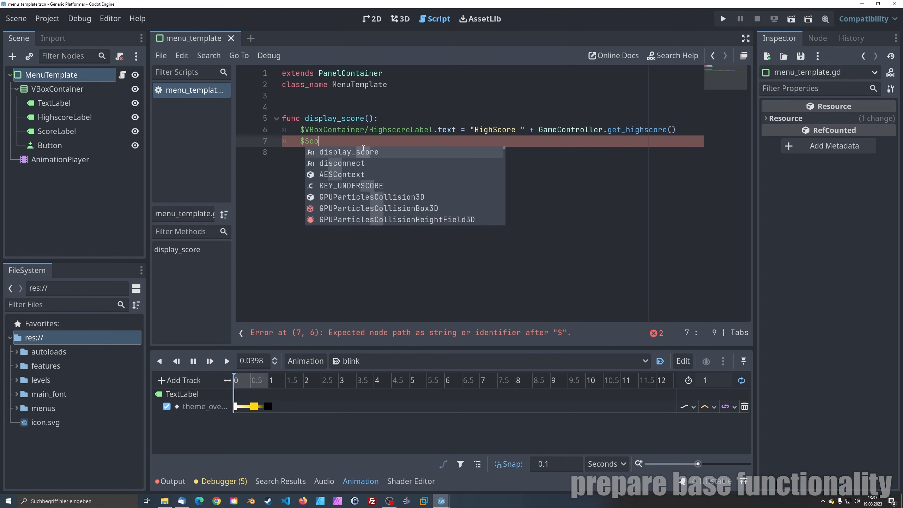
{"action": "type", "text": "."}
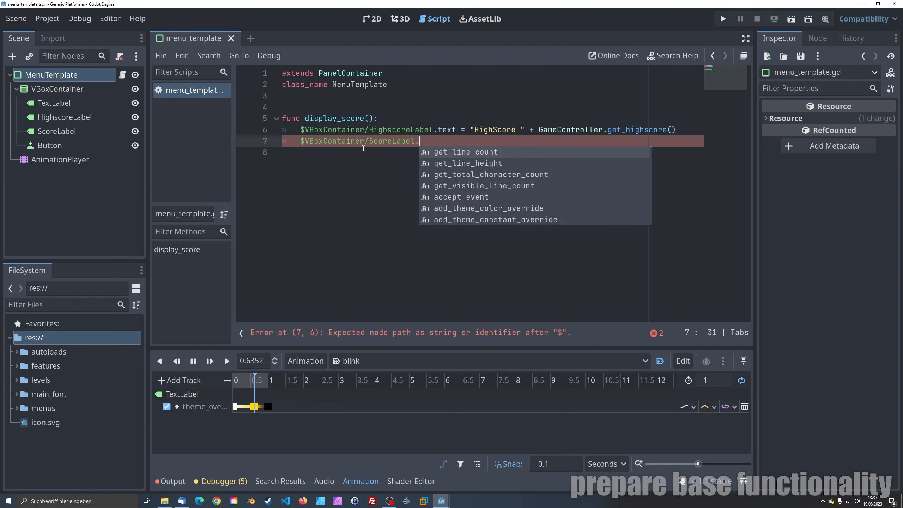
{"action": "type", "text": "text = \"Score\""}
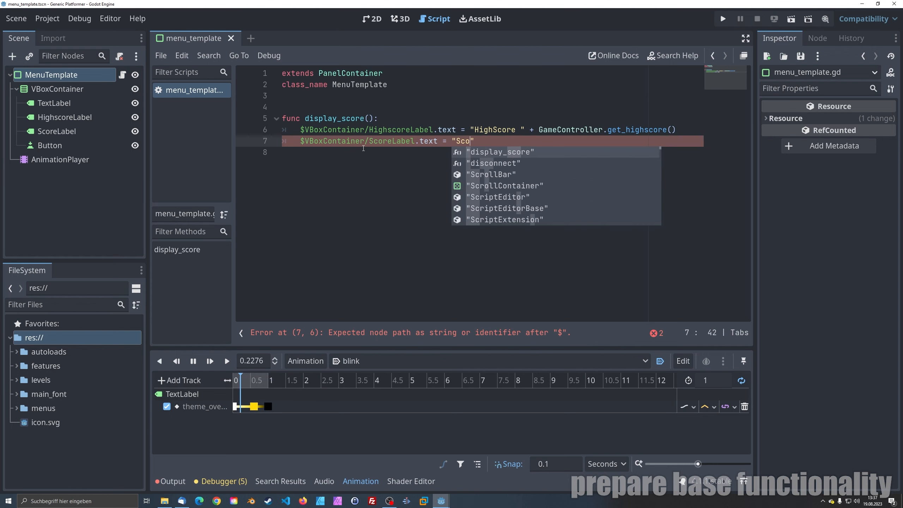
{"action": "key", "text": "Left"}
{"action": "type", "text": "\""}
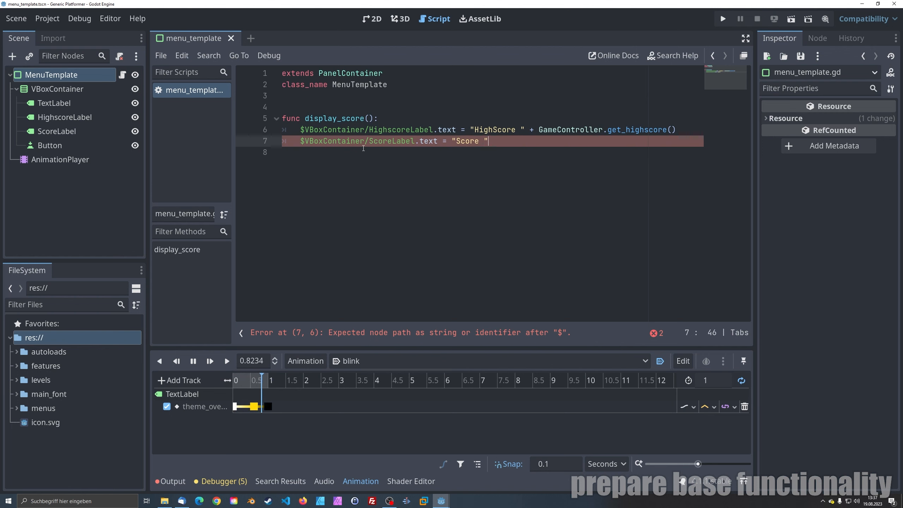
{"action": "type", "text": " + G"}
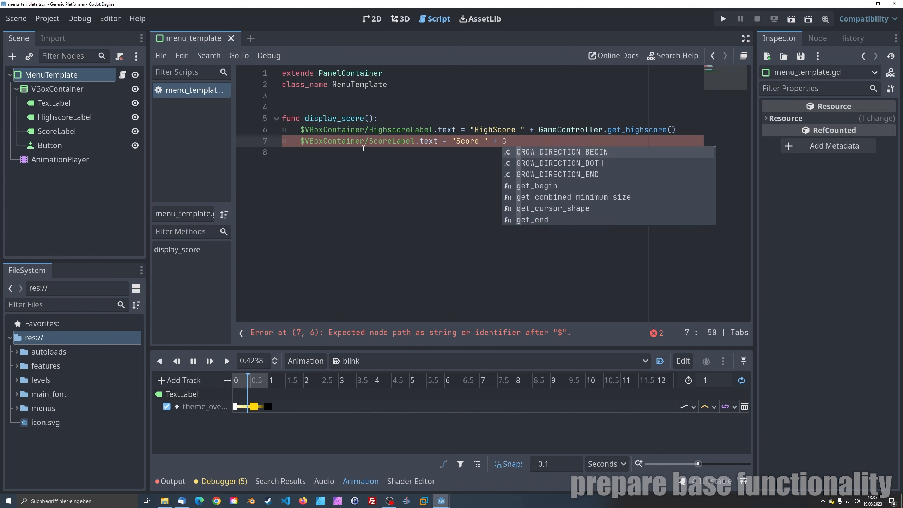
{"action": "type", "text": "ameController"}
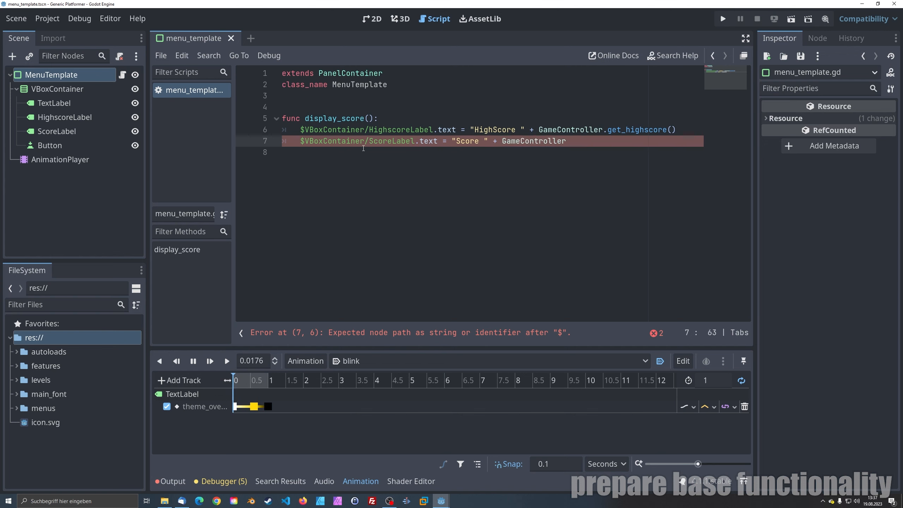
{"action": "type", "text": ".get_score("}
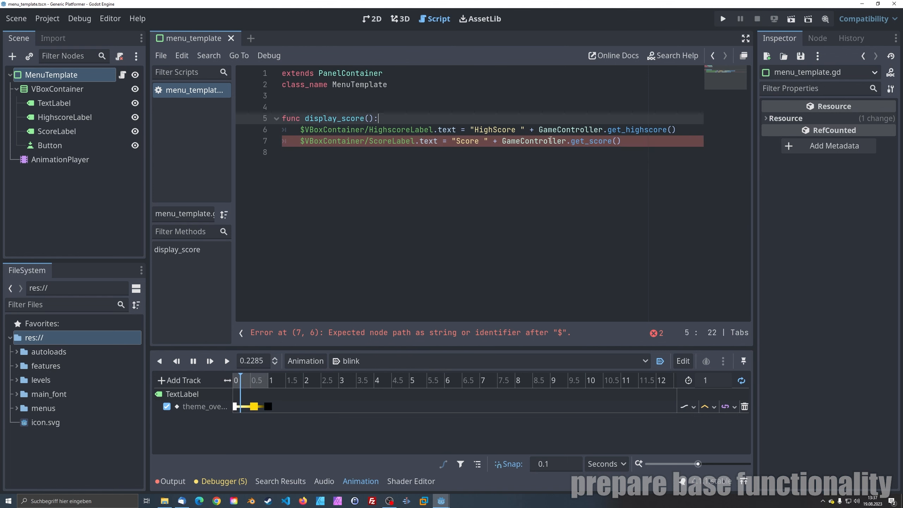
Step: Wrap GameController.get_highscore() in a str() call on the HighscoreLabel line
{"action": "left_click", "coordinate": [537, 130]}
{"action": "type", "text": "str("}
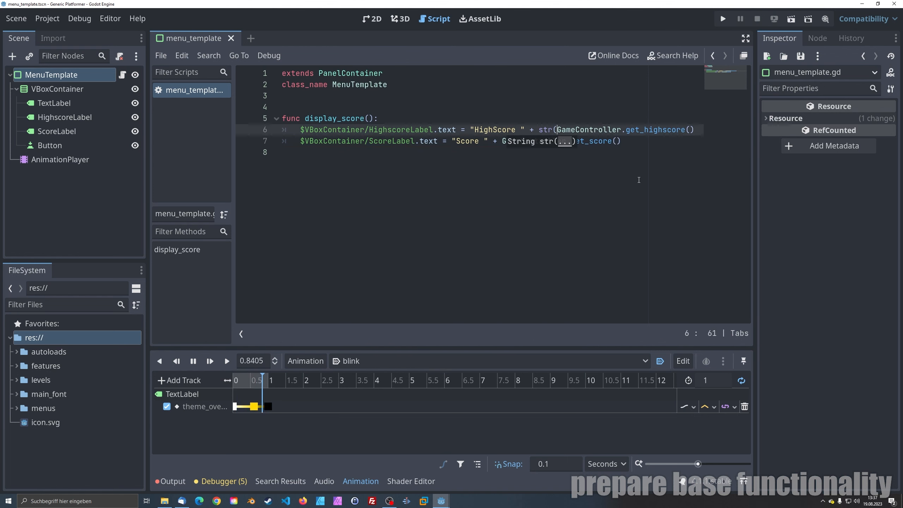
{"action": "key", "text": "End"}
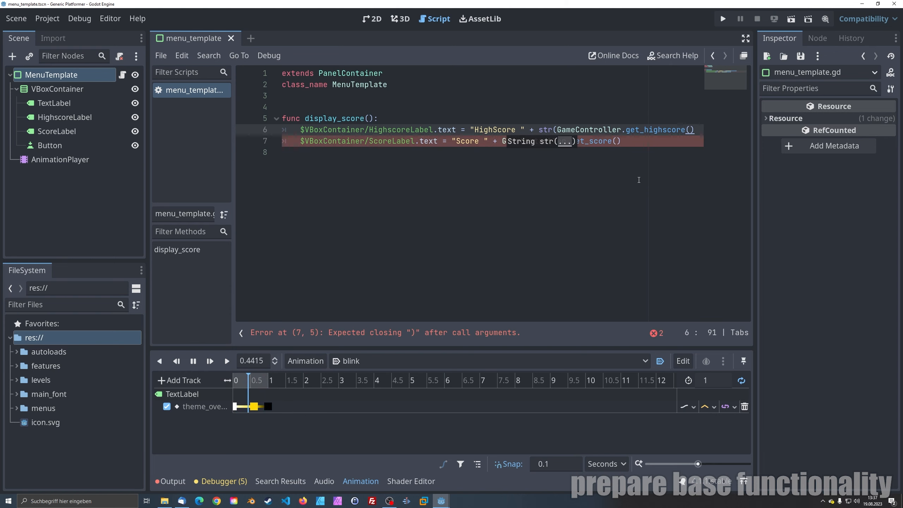
{"action": "type", "text": ")"}
Step: Wrap GameController.get_score() in a str() call on the ScoreLabel line
{"action": "key", "text": "Down"}
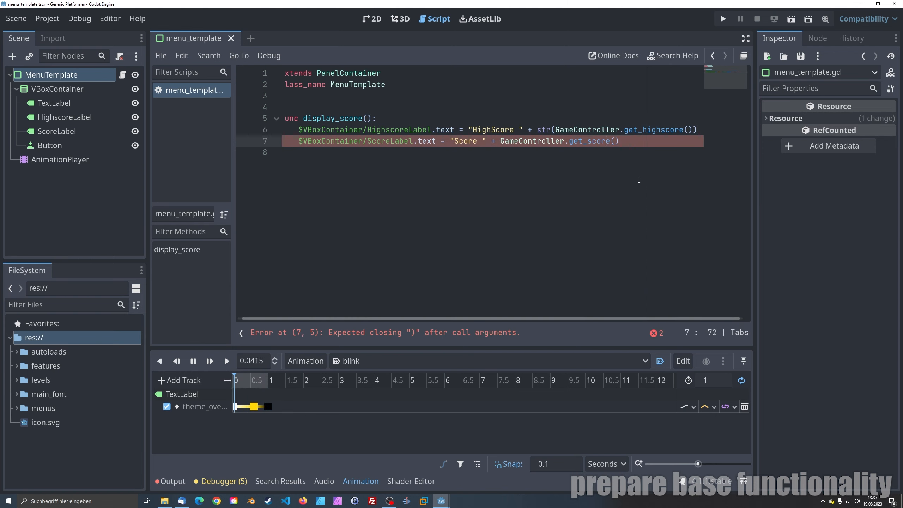
{"action": "key", "text": "Left"}
{"action": "key", "text": "Left"}
{"action": "key", "text": "Left"}
{"action": "key", "text": "Left"}
{"action": "key", "text": "Left"}
{"action": "key", "text": "Left"}
{"action": "key", "text": "Left"}
{"action": "key", "text": "Left"}
{"action": "key", "text": "Left"}
{"action": "key", "text": "Left"}
{"action": "key", "text": "Left"}
{"action": "key", "text": "Left"}
{"action": "key", "text": "Left"}
{"action": "key", "text": "Left"}
{"action": "key", "text": "Left"}
{"action": "key", "text": "Left"}
{"action": "key", "text": "Left"}
{"action": "key", "text": "Left"}
{"action": "key", "text": "Left"}
{"action": "key", "text": "Left"}
{"action": "type", "text": "str("}
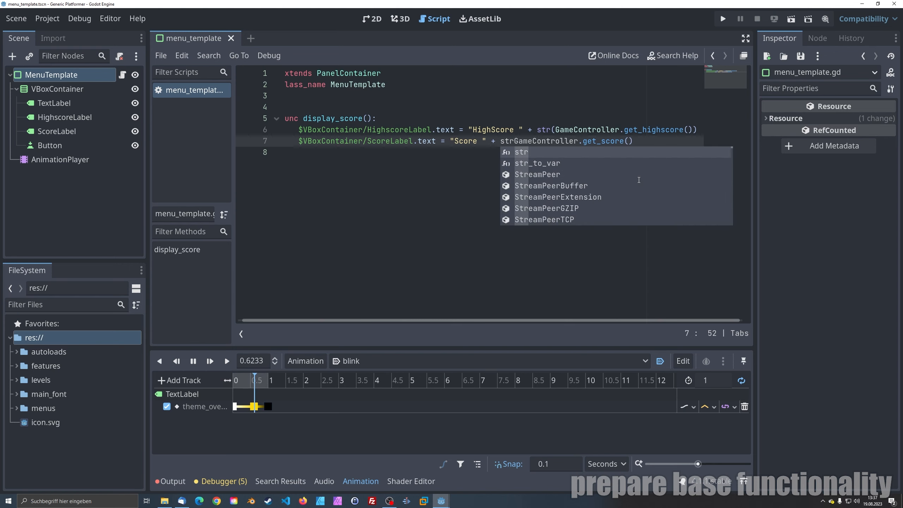
{"action": "key", "text": "End"}
{"action": "type", "text": ")"}
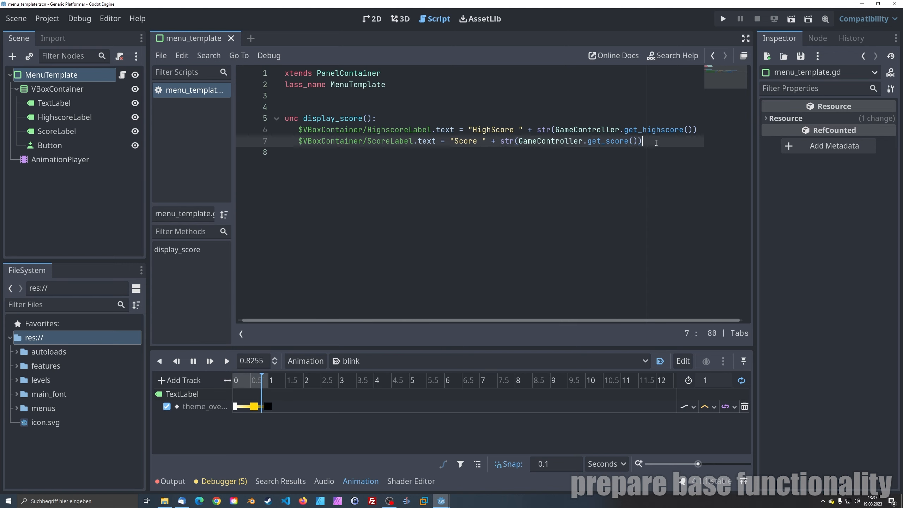
{"action": "left_click", "coordinate": [543, 167]}
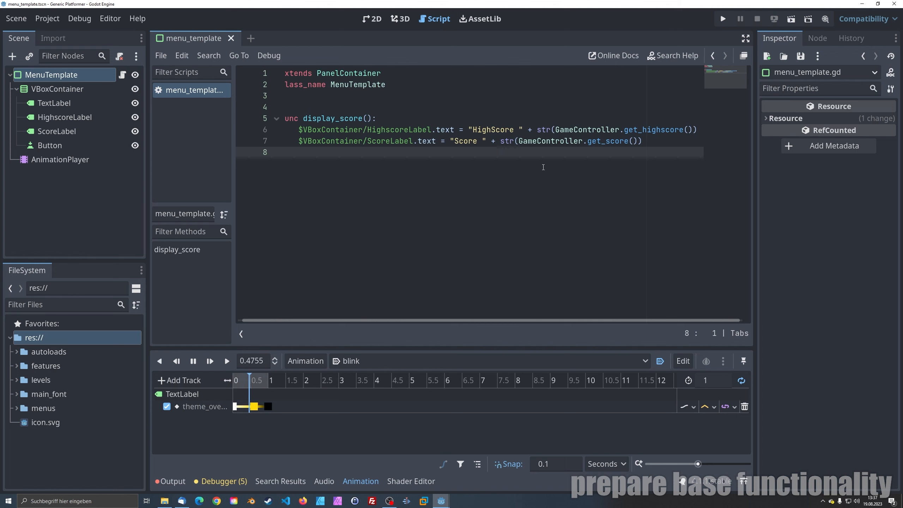
Step: Connect the pressed() signal of the Button node in the menu template scene
{"action": "left_click", "coordinate": [59, 146]}
{"action": "left_click", "coordinate": [809, 42]}
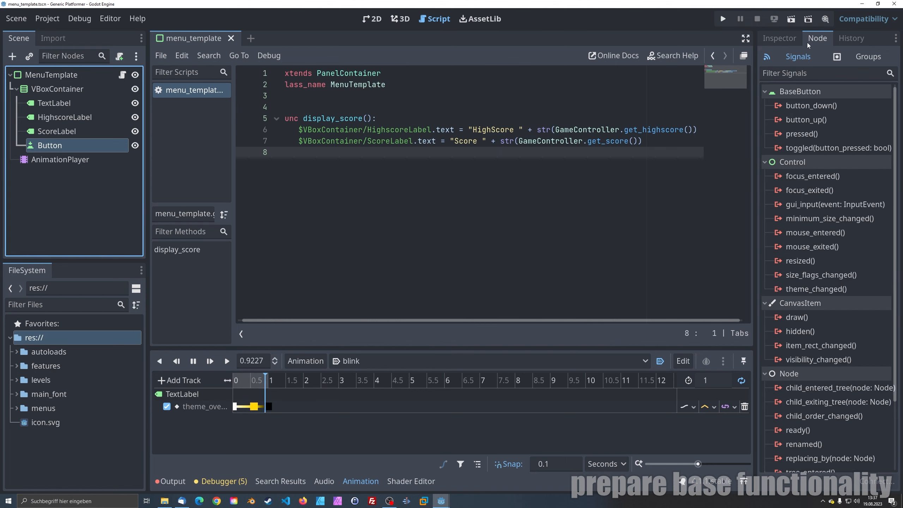
{"action": "double_click", "coordinate": [802, 133]}
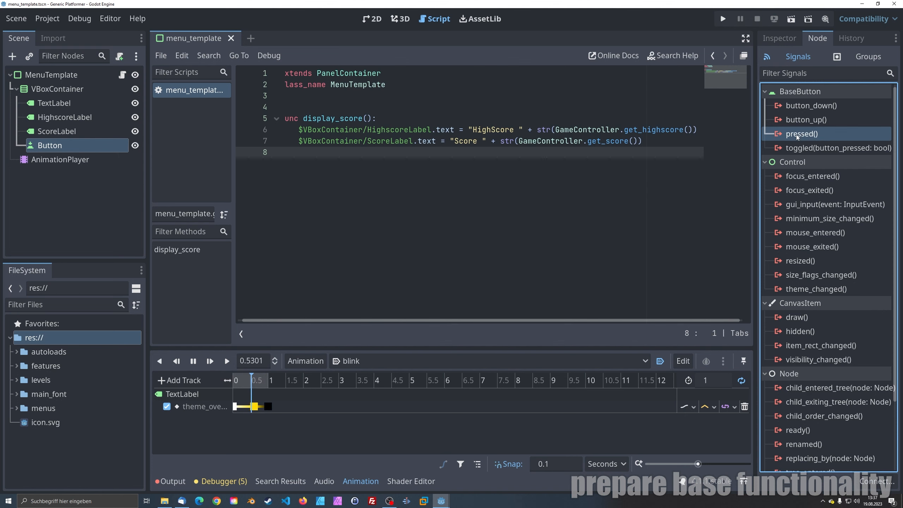
{"action": "left_click", "coordinate": [419, 376]}
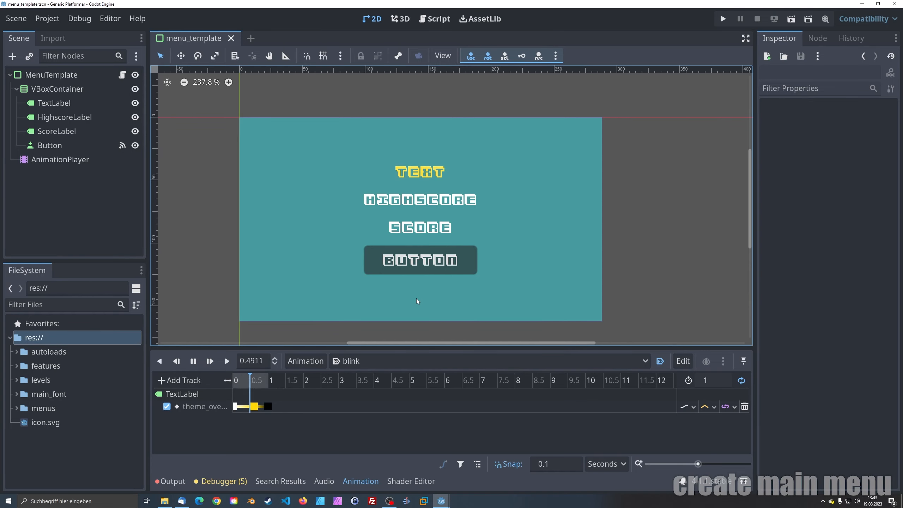
Step: Create a new inherited scene based on res://menus/menu_template.tscn
{"action": "left_click", "coordinate": [53, 75]}
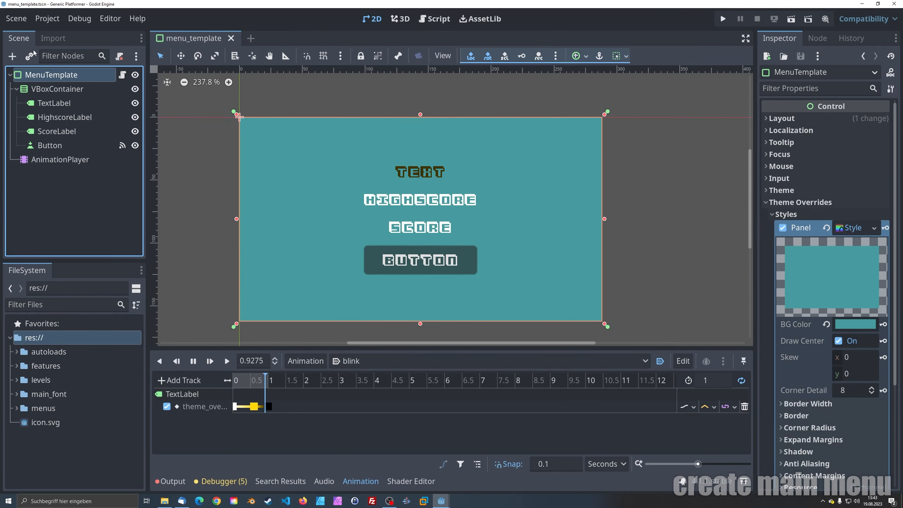
{"action": "left_click", "coordinate": [16, 18]}
{"action": "left_click", "coordinate": [26, 50]}
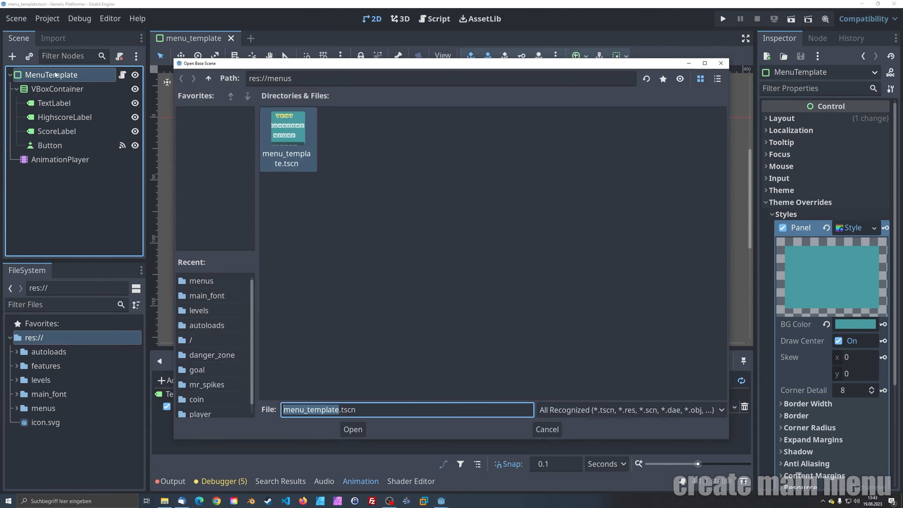
{"action": "left_click", "coordinate": [353, 429]}
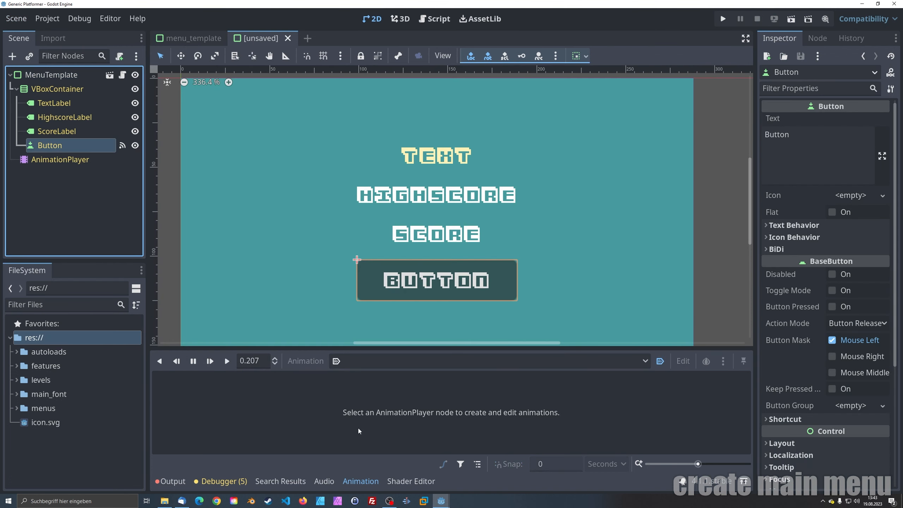
Step: Rename the inherited scene's root node to MainMenu
{"action": "left_click", "coordinate": [52, 77]}
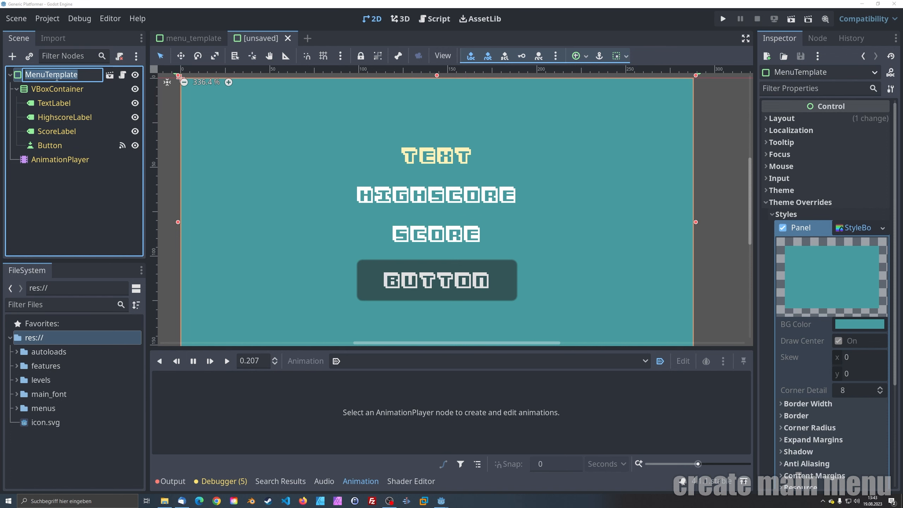
{"action": "left_click", "coordinate": [52, 77]}
{"action": "type", "text": "MainMenu"}
{"action": "key", "text": "Return"}
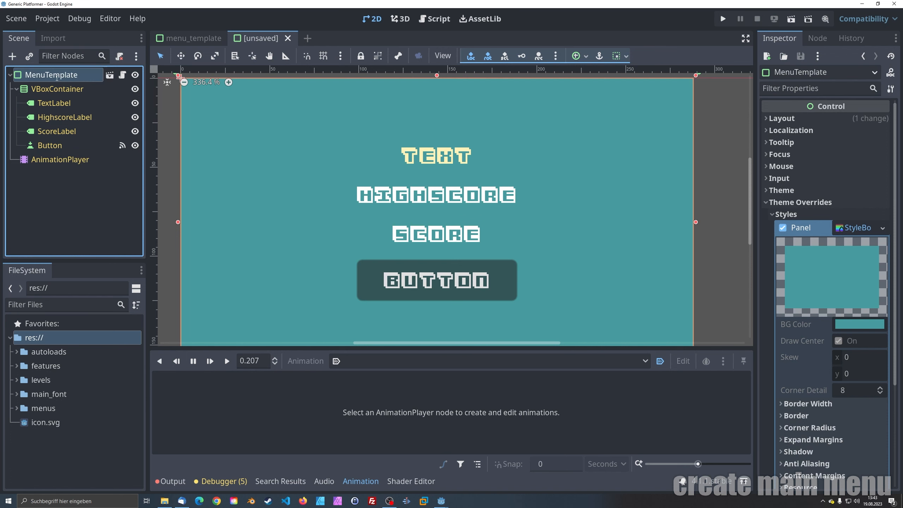
Step: Save the inherited scene as main_menu.tscn in a new main_menu folder inside res://menus
{"action": "key", "text": "ctrl+s"}
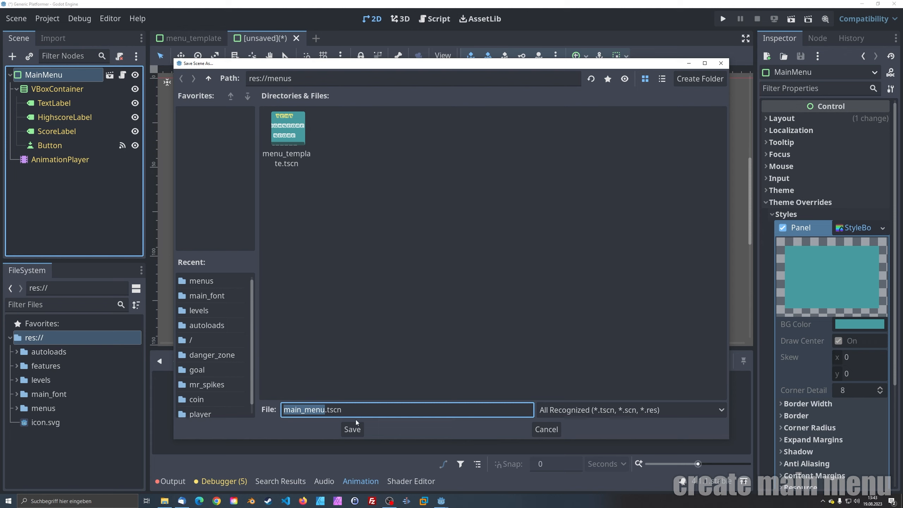
{"action": "right_click", "coordinate": [356, 159]}
{"action": "left_click", "coordinate": [370, 165]}
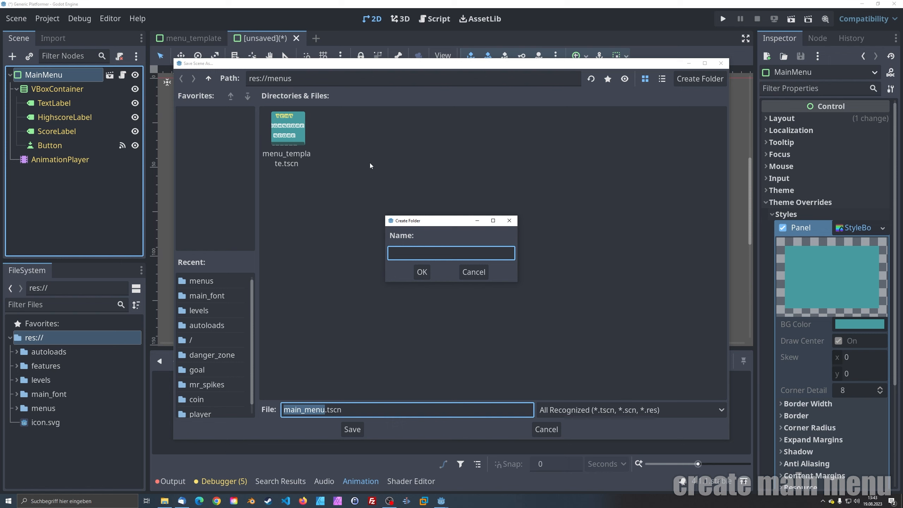
{"action": "type", "text": "main_menu"}
{"action": "key", "text": "Return"}
{"action": "left_click", "coordinate": [362, 428]}
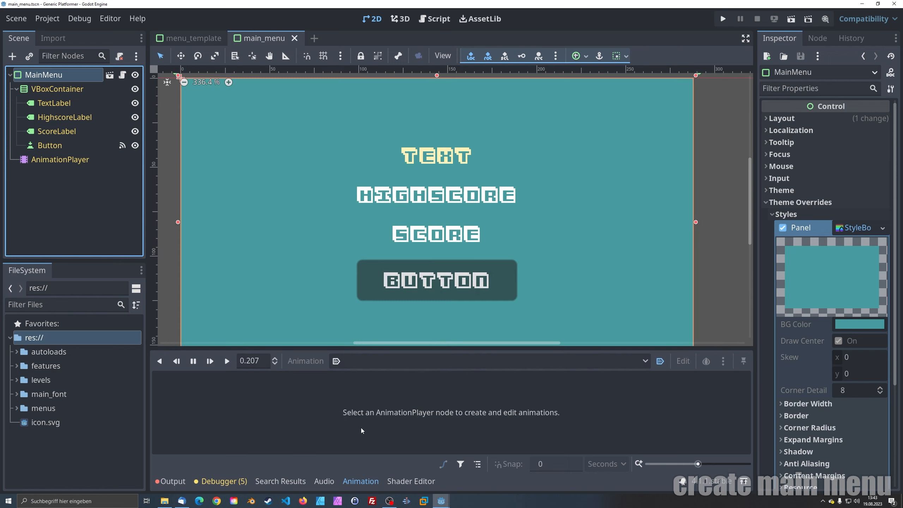
Step: Set the TextLabel's text to "Welcome to" and "Generic Platformer" on two lines
{"action": "left_click", "coordinate": [22, 79]}
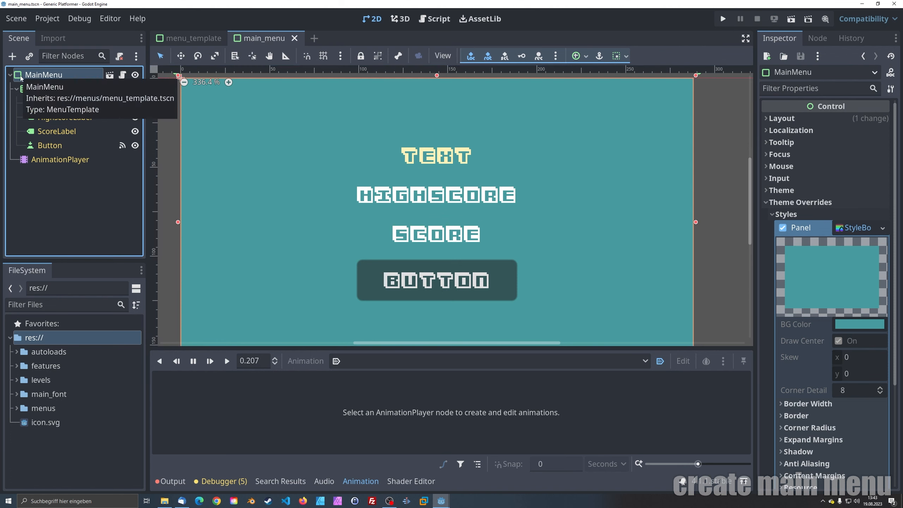
{"action": "left_click", "coordinate": [29, 90]}
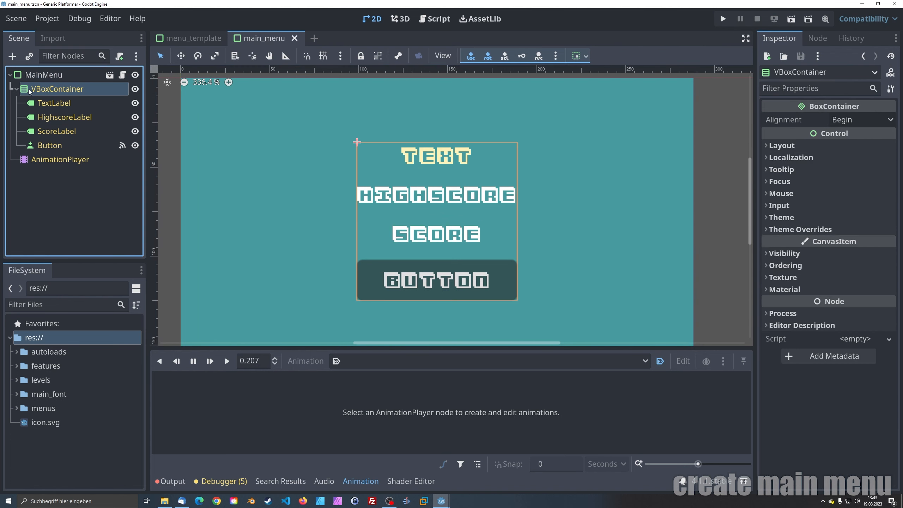
{"action": "left_click", "coordinate": [53, 103]}
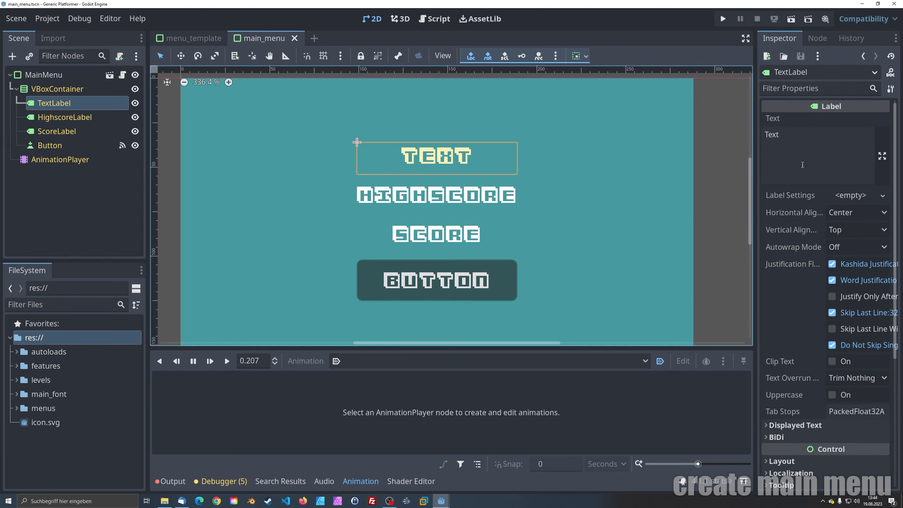
{"action": "left_click", "coordinate": [782, 139]}
{"action": "key", "text": "ctrl+a"}
{"action": "type", "text": "Welcome to "}
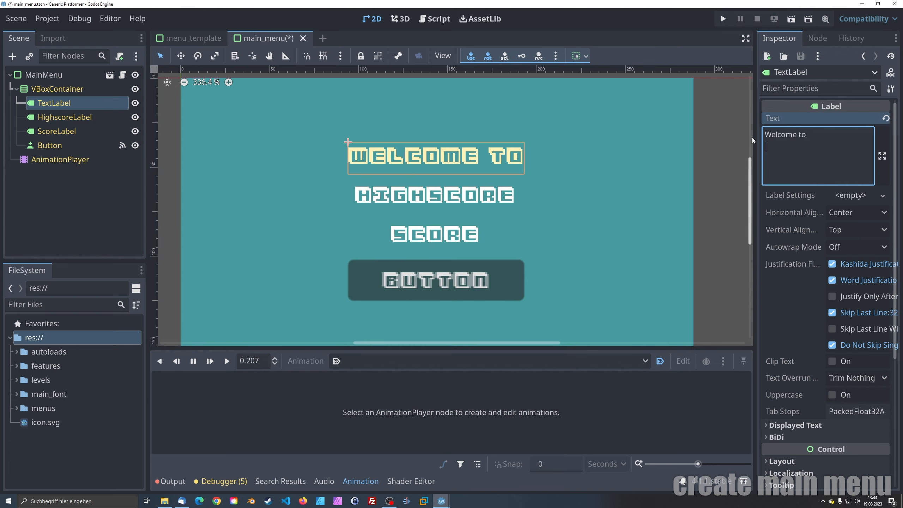
{"action": "type", "text": "G"}
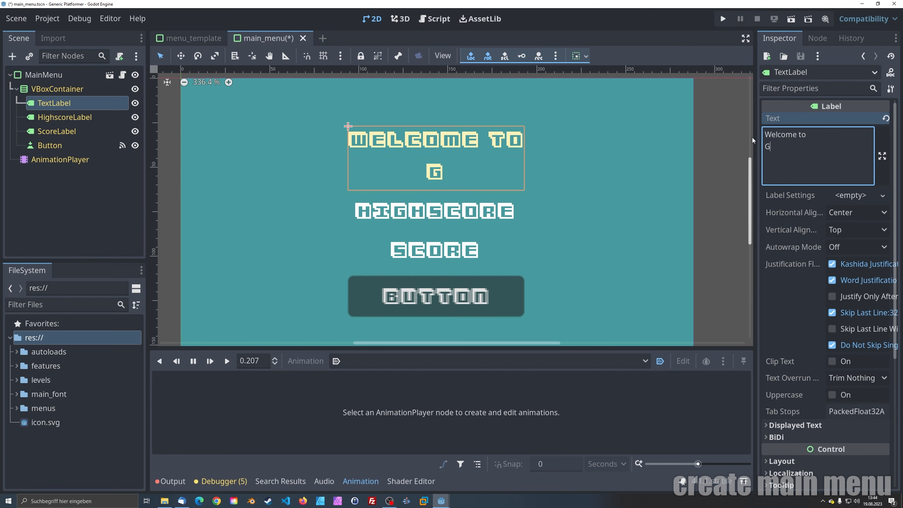
{"action": "type", "text": "eneric Platformer"}
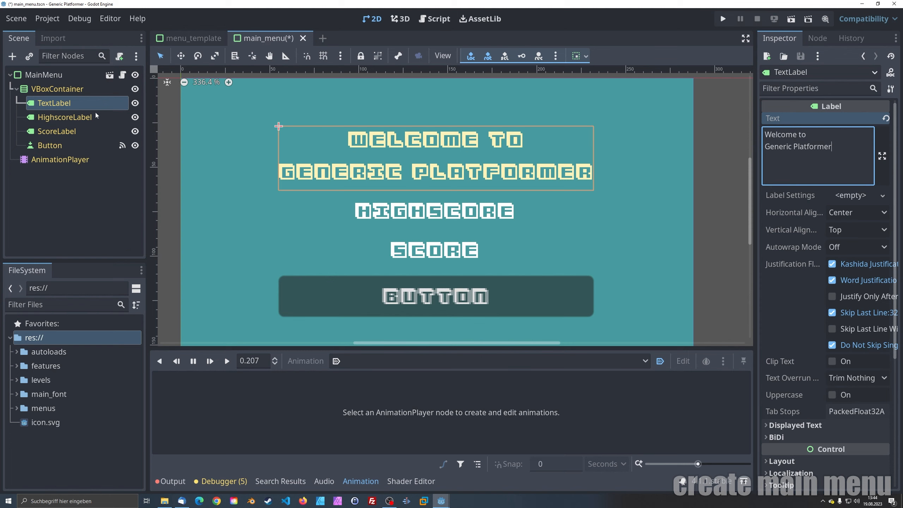
Step: Override the HighscoreLabel's font color with the teal sampled from the menu background
{"action": "left_click", "coordinate": [71, 117]}
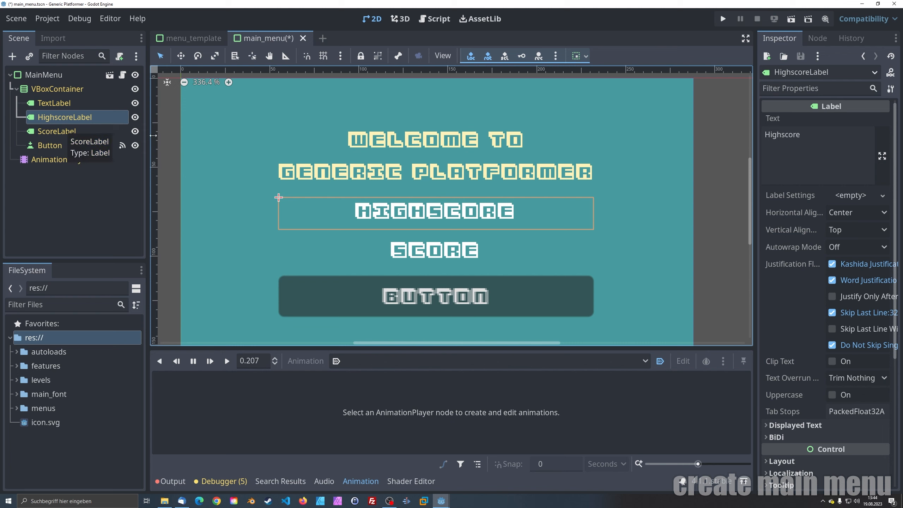
{"action": "scroll", "coordinate": [792, 286], "scroll_direction": "down", "scroll_amount": 5}
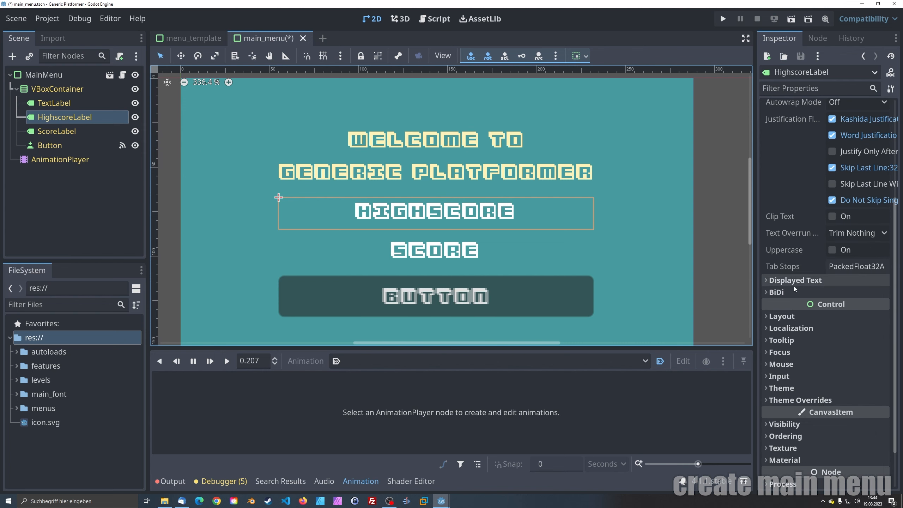
{"action": "left_click", "coordinate": [800, 352]}
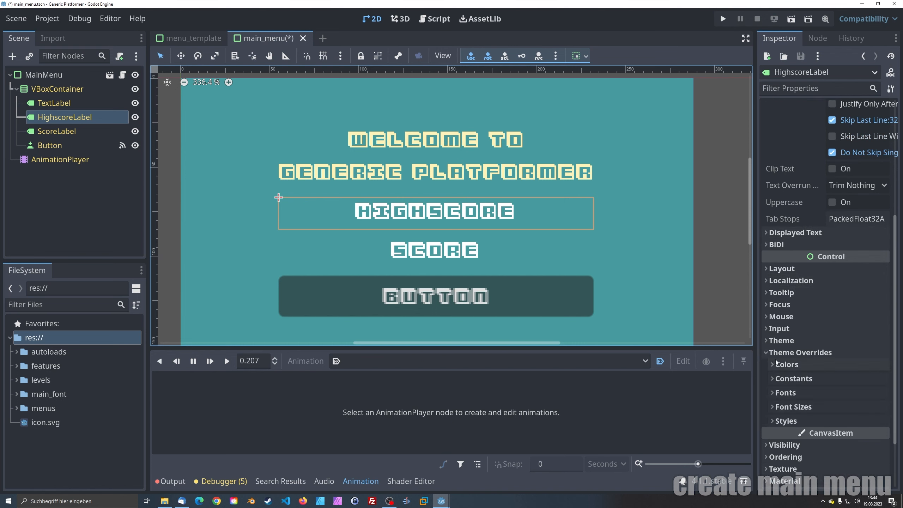
{"action": "left_click", "coordinate": [786, 364]}
{"action": "left_click", "coordinate": [782, 378]}
{"action": "left_click", "coordinate": [861, 378]}
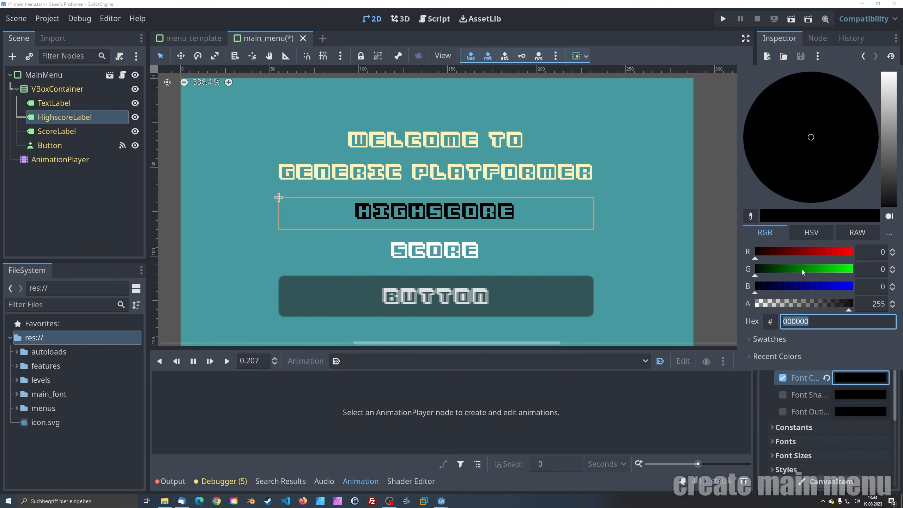
{"action": "left_click", "coordinate": [755, 217]}
{"action": "left_click", "coordinate": [672, 211]}
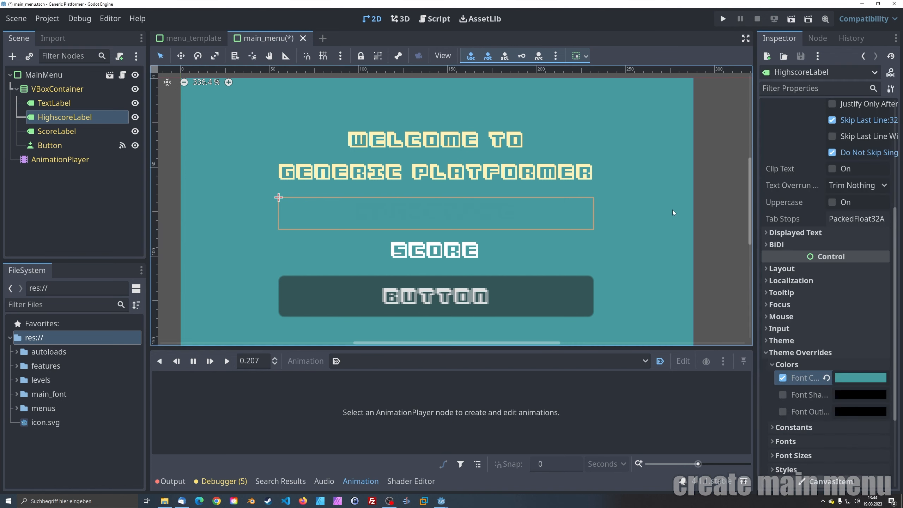
Step: Brighten the HighscoreLabel's font color override to light cyan by raising its HSV value to 100
{"action": "left_click", "coordinate": [840, 379]}
{"action": "left_click", "coordinate": [809, 233]}
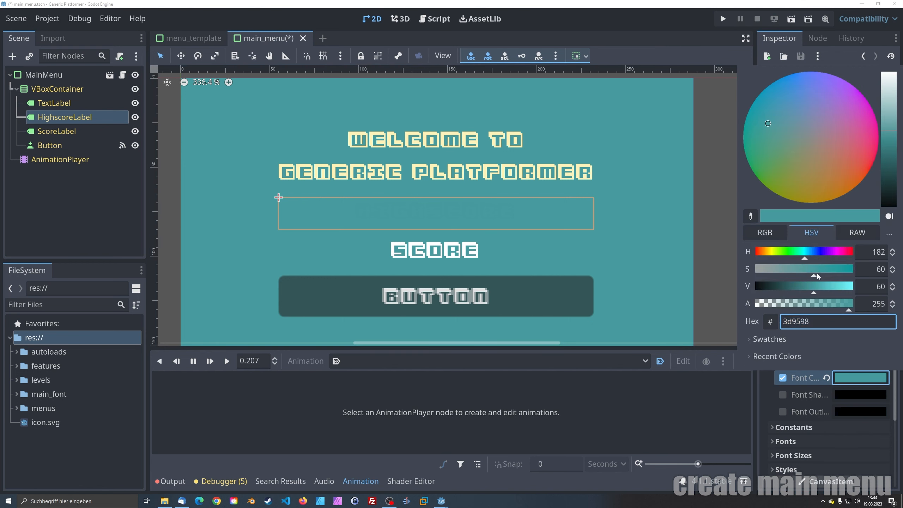
{"action": "left_click_drag", "start_coordinate": [815, 285], "coordinate": [864, 292]}
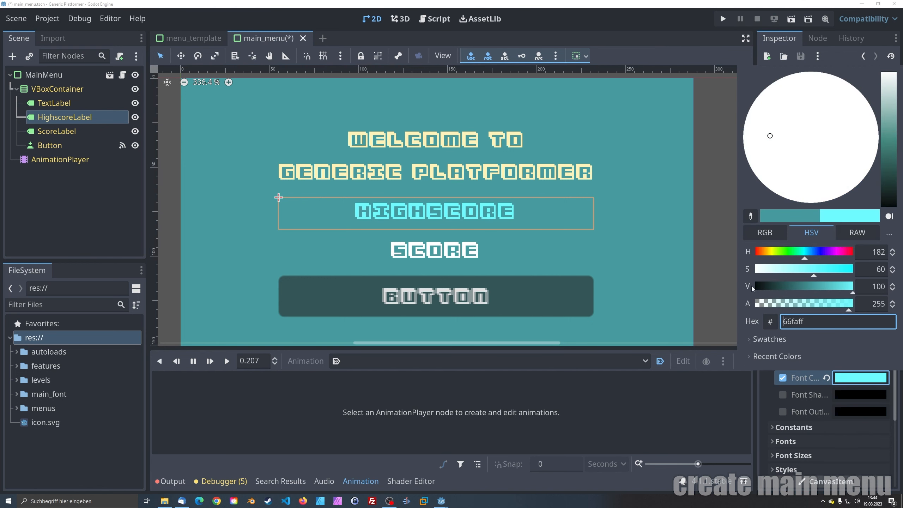
{"action": "left_click", "coordinate": [68, 131]}
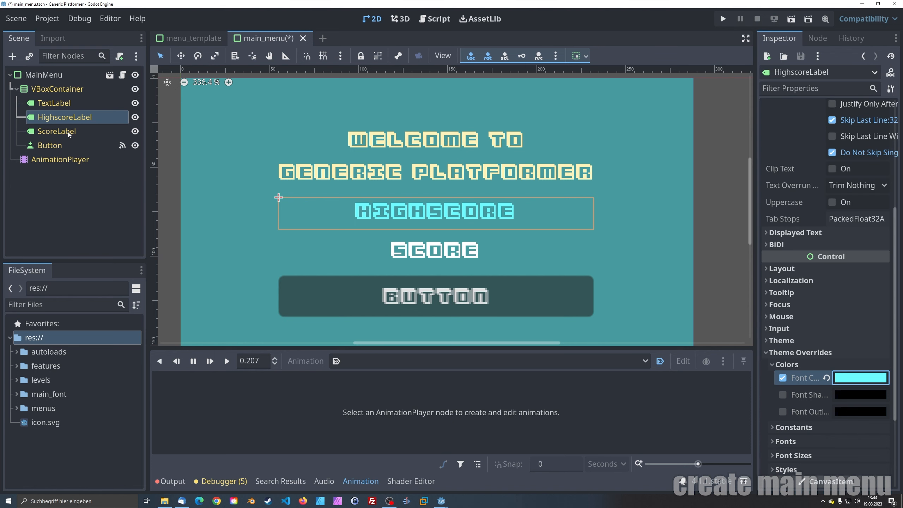
Step: Set the Button's text to "Start game" and save the main menu scene
{"action": "left_click", "coordinate": [67, 131]}
{"action": "left_click", "coordinate": [58, 146]}
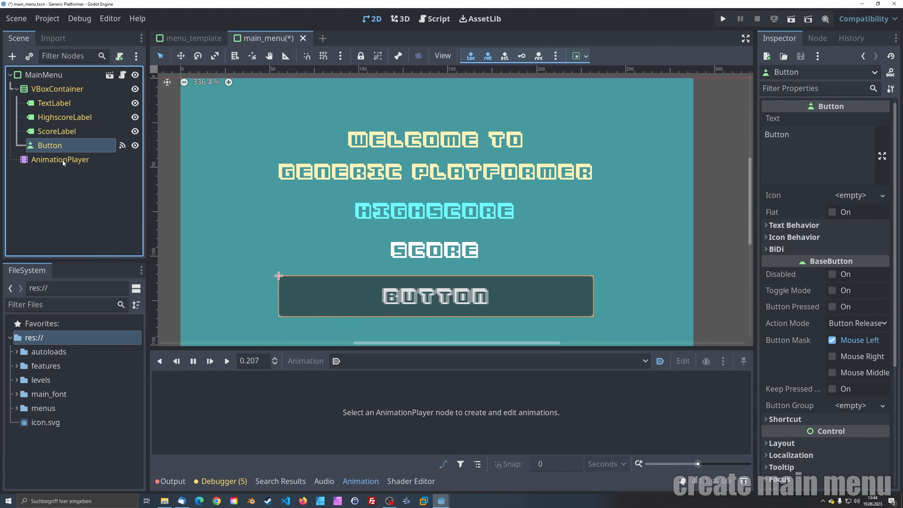
{"action": "left_click", "coordinate": [794, 137]}
{"action": "left_click_drag", "start_coordinate": [794, 137], "coordinate": [761, 136]}
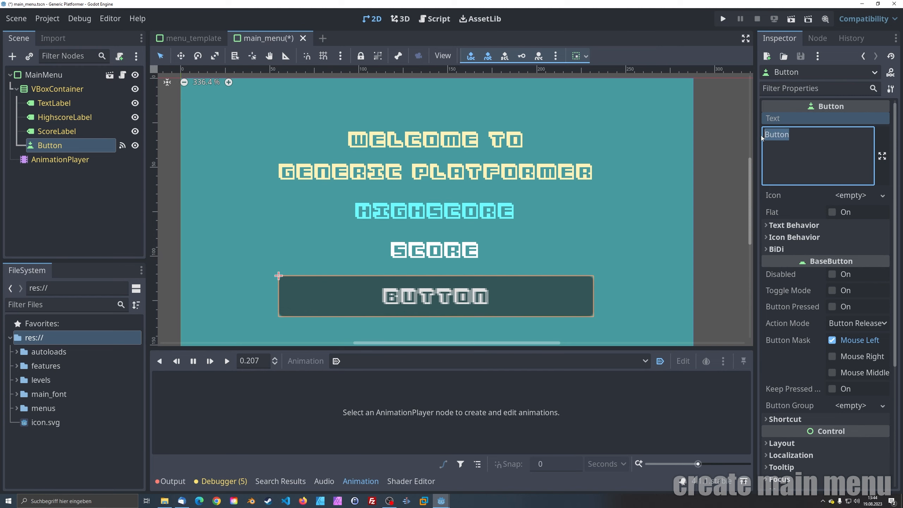
{"action": "type", "text": "Start game"}
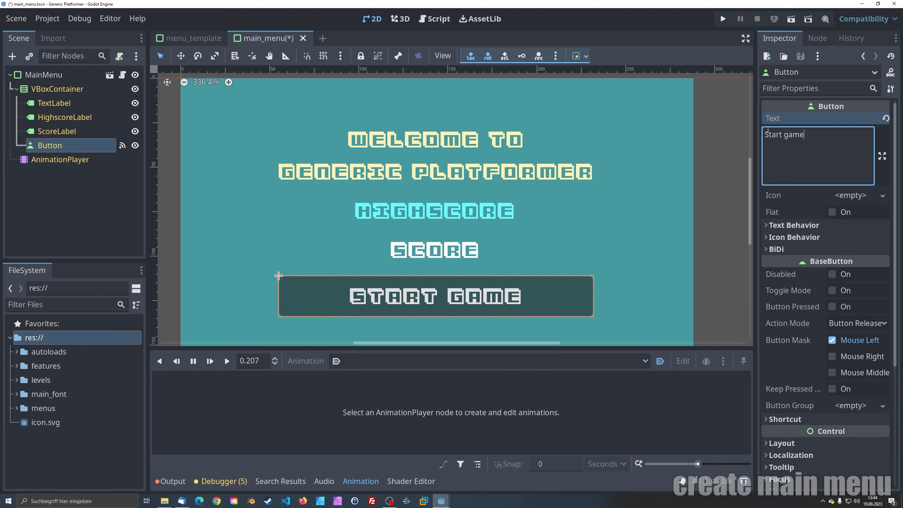
{"action": "scroll", "coordinate": [663, 143], "scroll_direction": "down", "scroll_amount": 1}
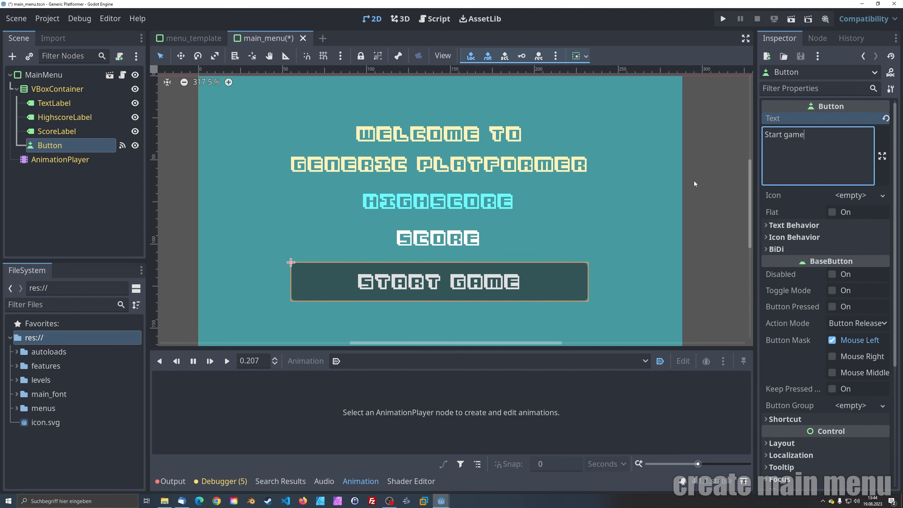
{"action": "key", "text": "ctrl+s"}
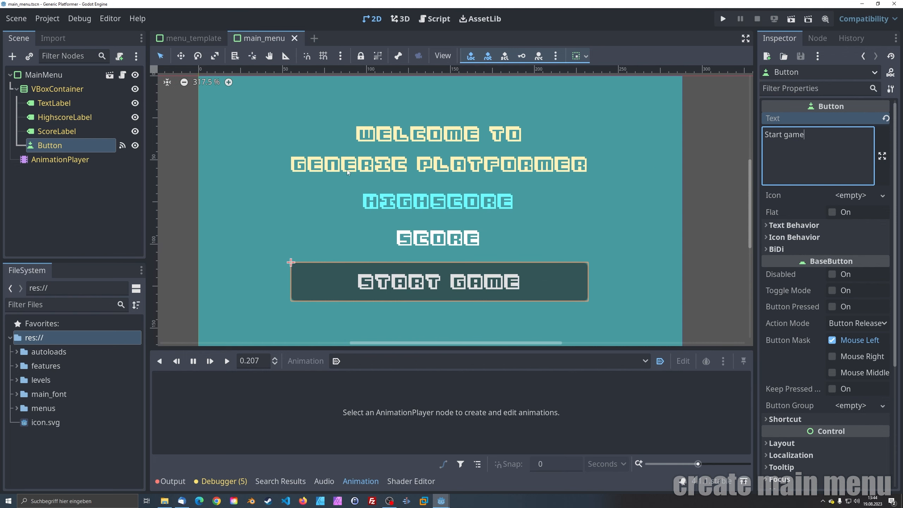
Step: Create another new inherited scene based on menu_template.tscn in res://menus
{"action": "left_click", "coordinate": [182, 39]}
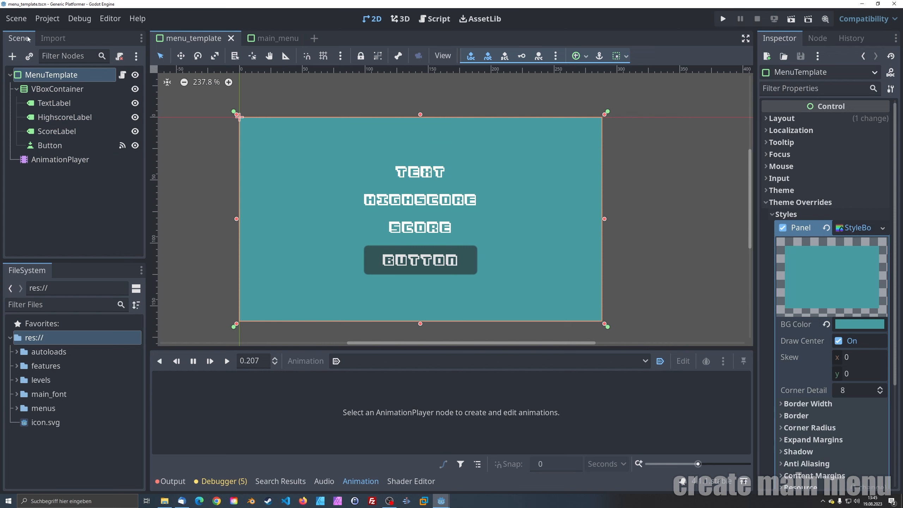
{"action": "left_click", "coordinate": [17, 19]}
{"action": "left_click", "coordinate": [45, 50]}
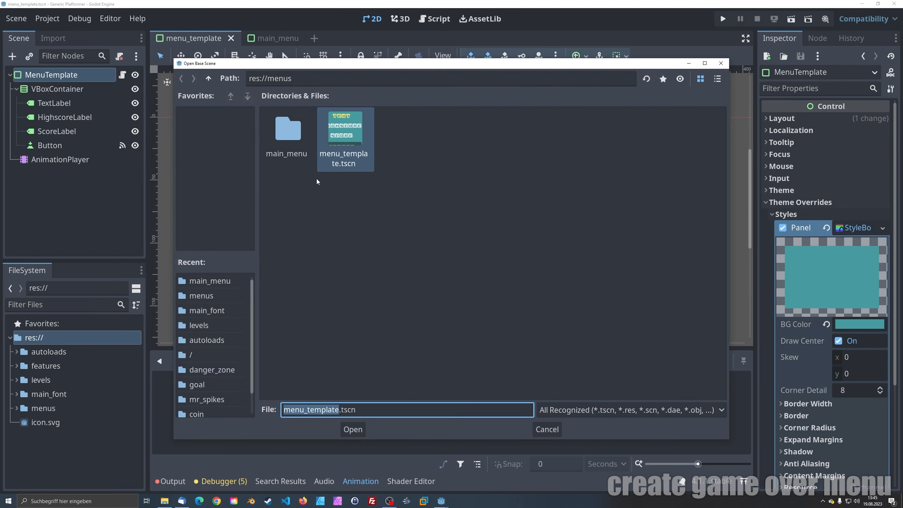
{"action": "left_click", "coordinate": [340, 138]}
{"action": "left_click", "coordinate": [354, 430]}
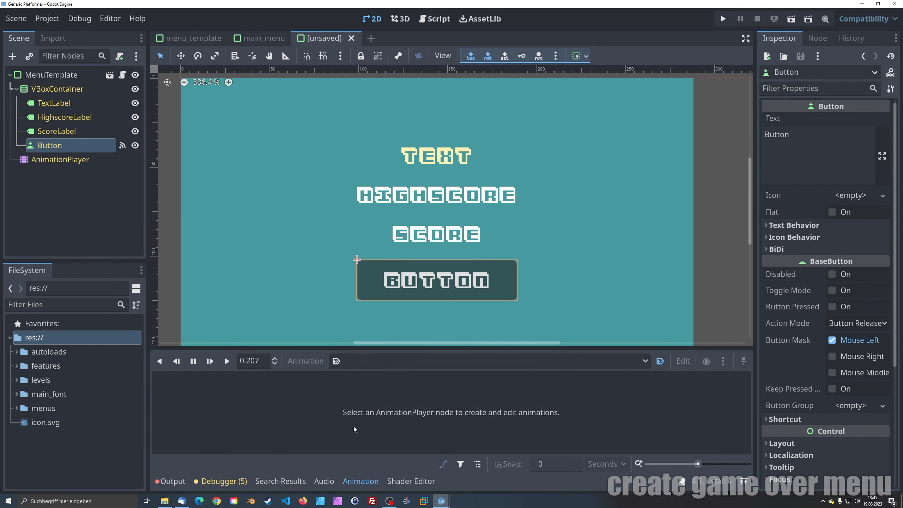
Step: Rename the new inherited scene's root node to GameOverMenu
{"action": "double_click", "coordinate": [64, 77]}
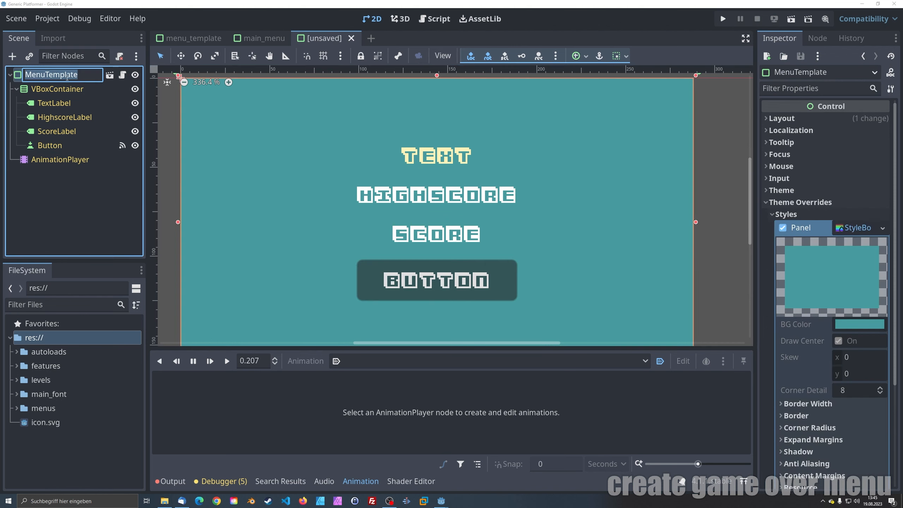
{"action": "type", "text": "GameOverMenu"}
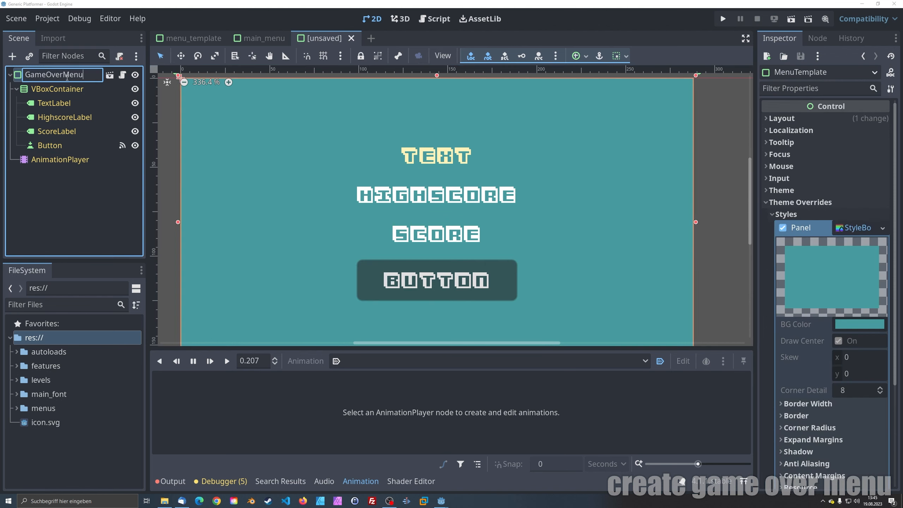
{"action": "key", "text": "Return"}
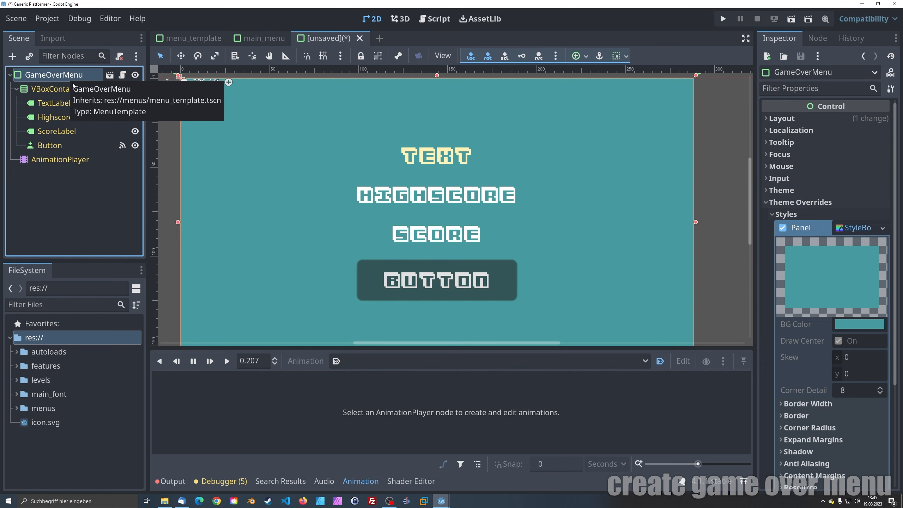
Step: Make the GameOverMenu's panel StyleBox unique and raise its background color's red channel to get a salmon pink
{"action": "double_click", "coordinate": [22, 76]}
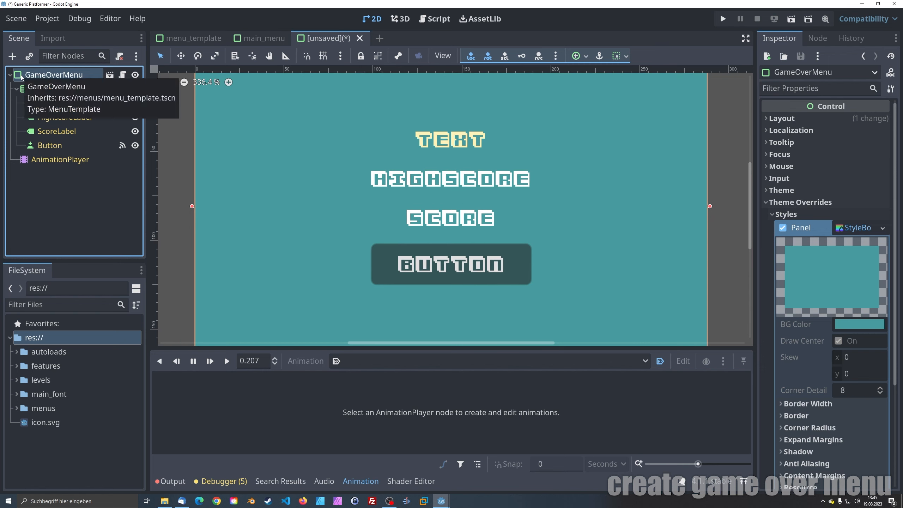
{"action": "left_click", "coordinate": [884, 228]}
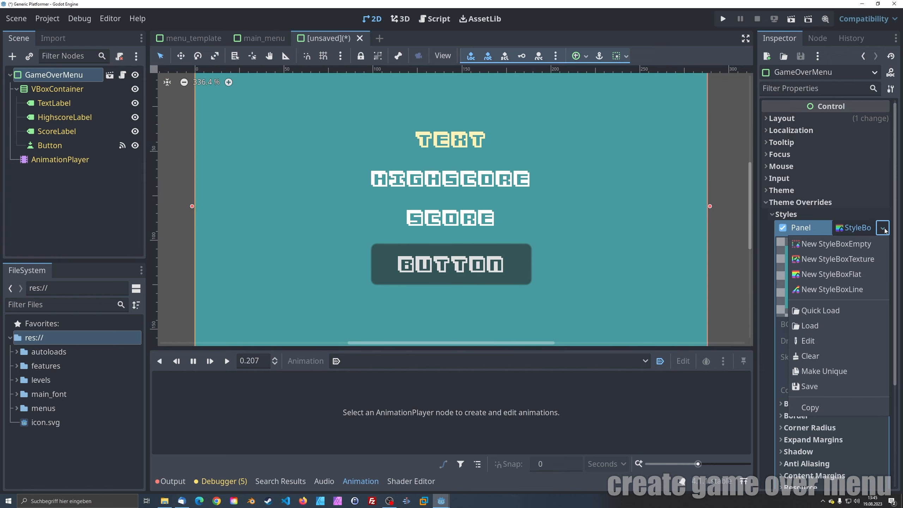
{"action": "left_click", "coordinate": [839, 371]}
{"action": "left_click", "coordinate": [860, 324]}
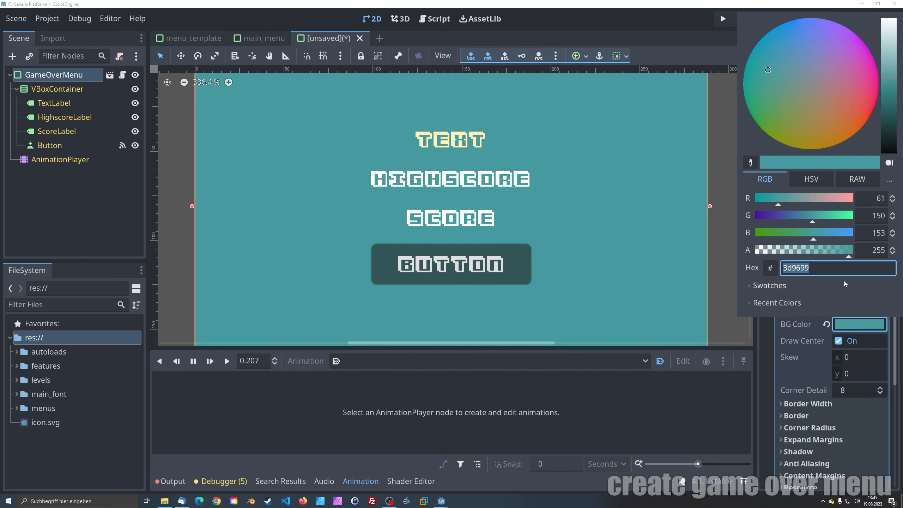
{"action": "left_click_drag", "start_coordinate": [784, 199], "coordinate": [856, 201]}
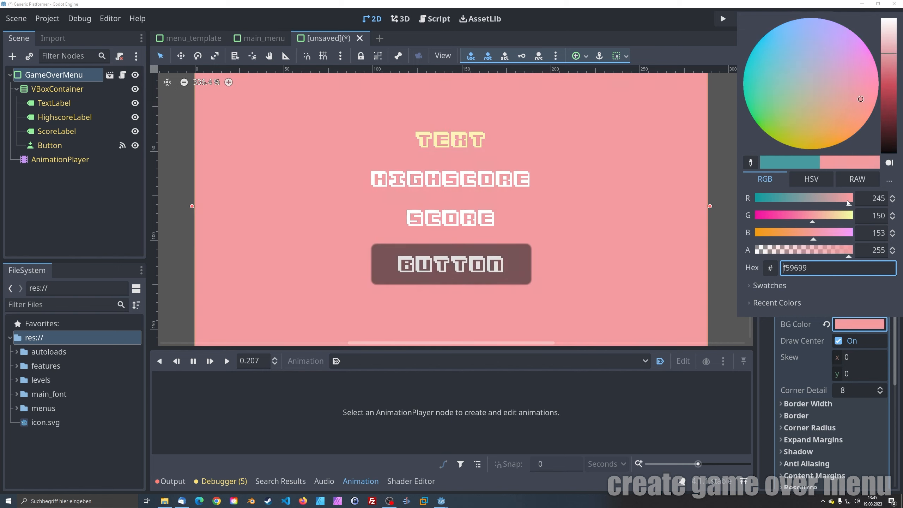
{"action": "left_click", "coordinate": [767, 355]}
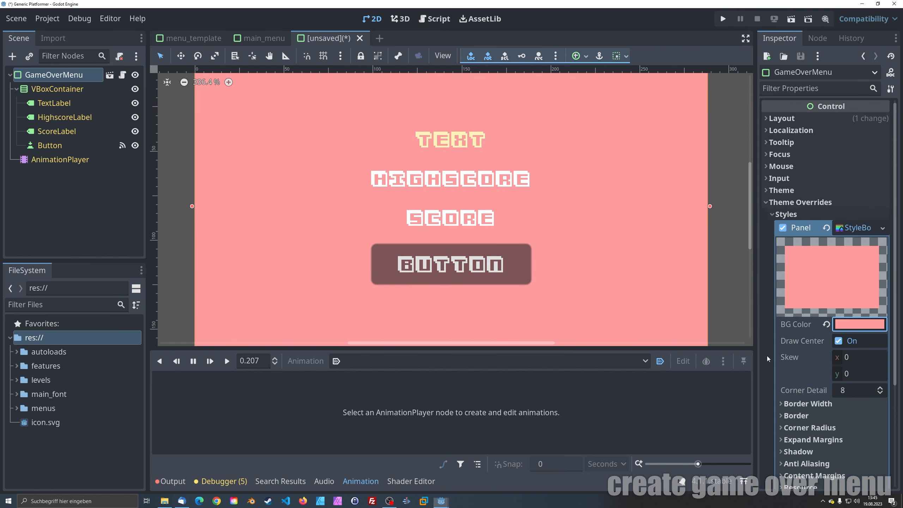
Step: Override the HighscoreLabel's font color with the pink sampled from the game over menu's background
{"action": "left_click", "coordinate": [75, 118]}
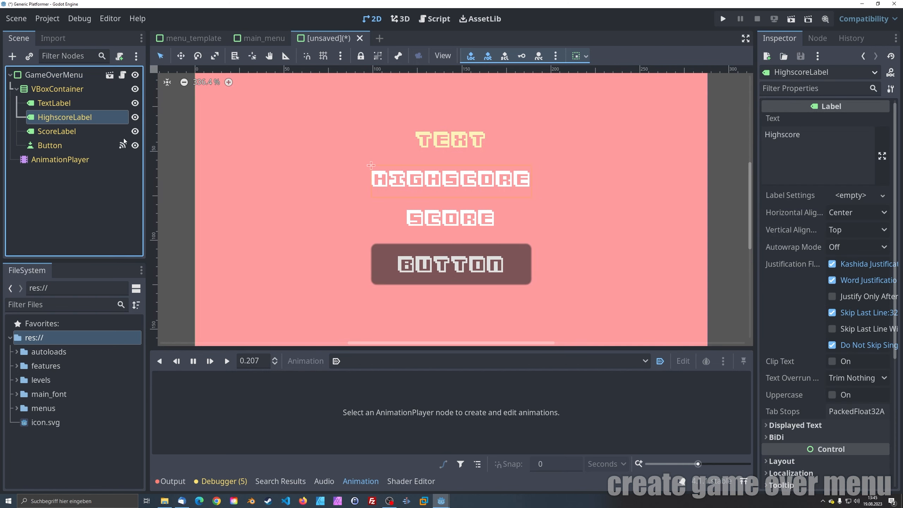
{"action": "scroll", "coordinate": [799, 259], "scroll_direction": "down", "scroll_amount": 5}
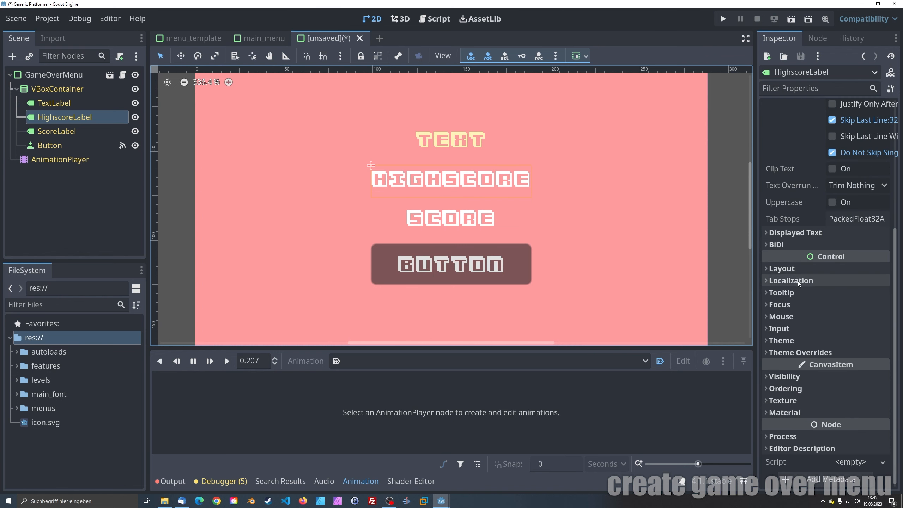
{"action": "left_click", "coordinate": [767, 352]}
{"action": "left_click", "coordinate": [782, 364]}
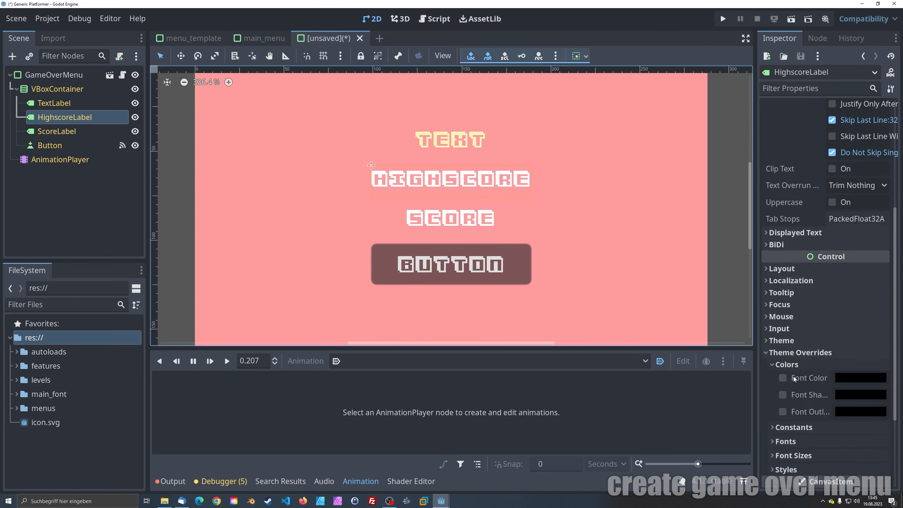
{"action": "left_click", "coordinate": [783, 378]}
{"action": "left_click", "coordinate": [853, 379]}
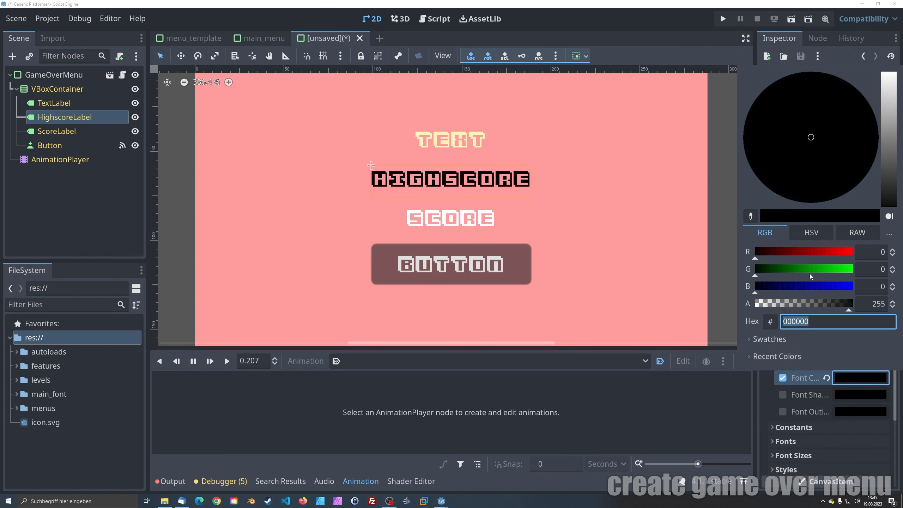
{"action": "left_click", "coordinate": [751, 216]}
{"action": "left_click", "coordinate": [659, 206]}
Step: Turn the HighscoreLabel's font color into a stronger red by raising its HSV saturation to 73
{"action": "left_click", "coordinate": [854, 375]}
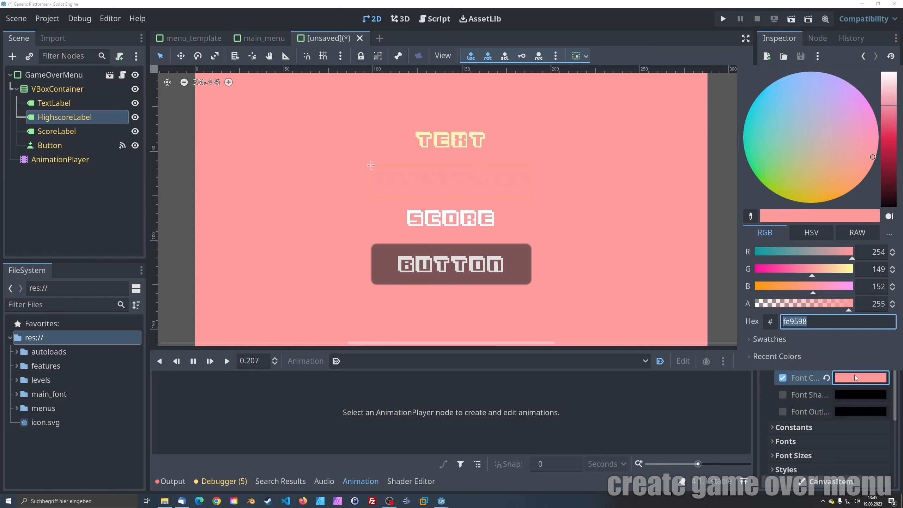
{"action": "left_click", "coordinate": [810, 233]}
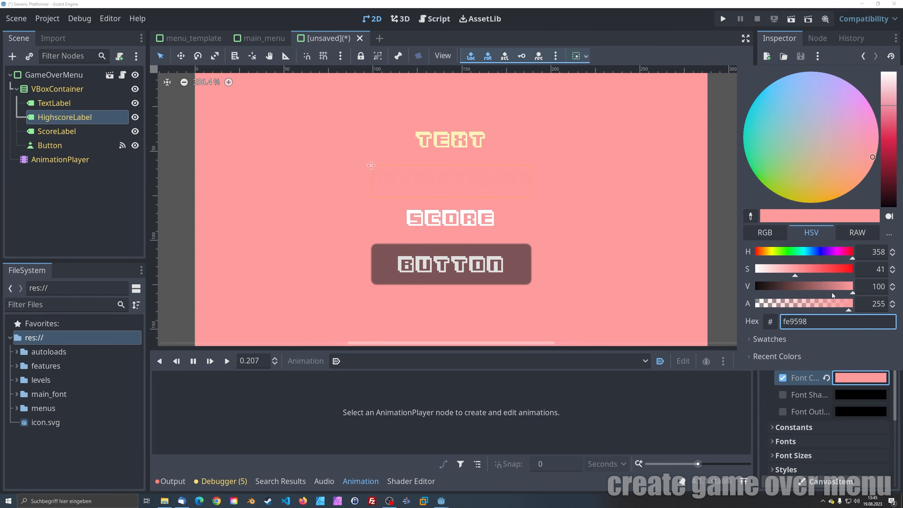
{"action": "left_click_drag", "start_coordinate": [798, 273], "coordinate": [826, 278]}
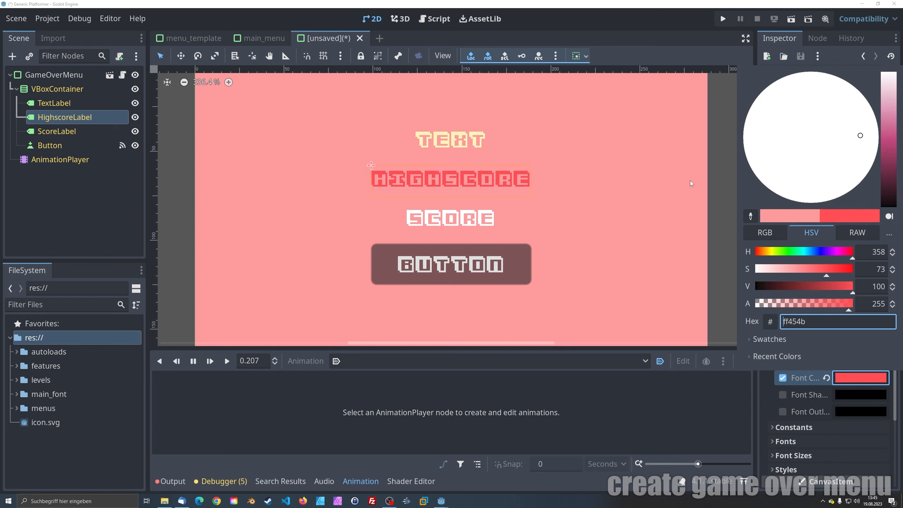
{"action": "left_click", "coordinate": [717, 169]}
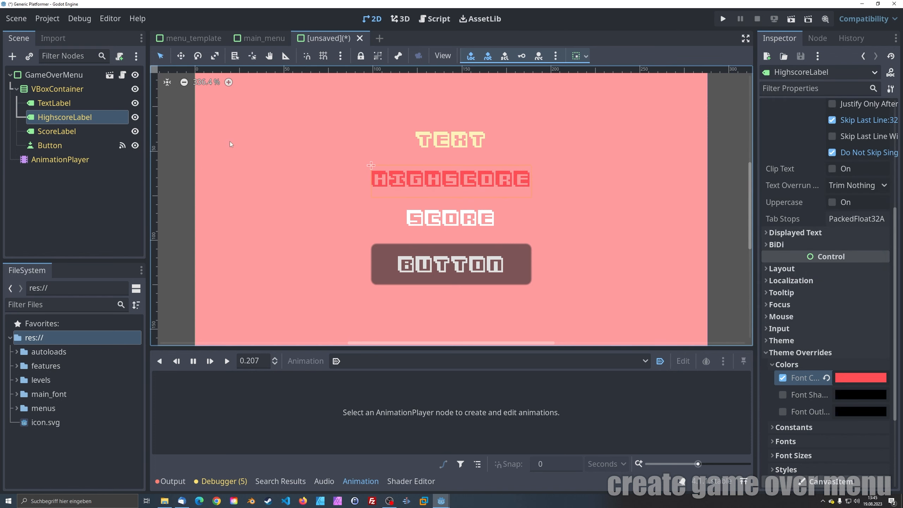
Step: Set the game over menu's Button text to "Try Again" and select the TextLabel
{"action": "left_click", "coordinate": [67, 146]}
{"action": "double_click", "coordinate": [761, 134]}
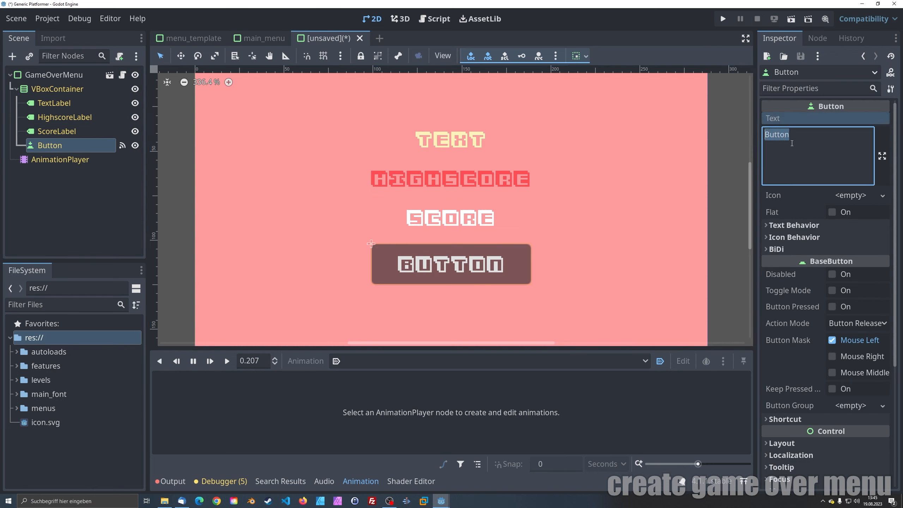
{"action": "type", "text": "Try Again"}
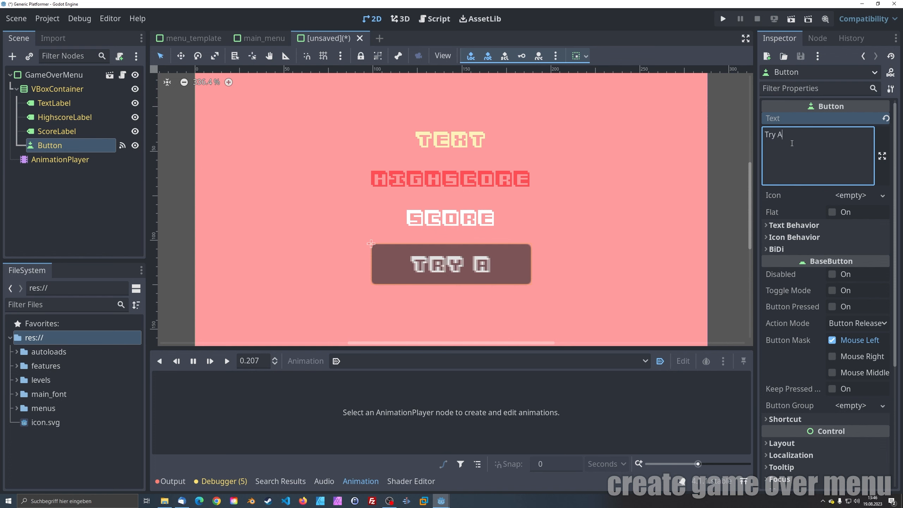
{"action": "left_click", "coordinate": [87, 102]}
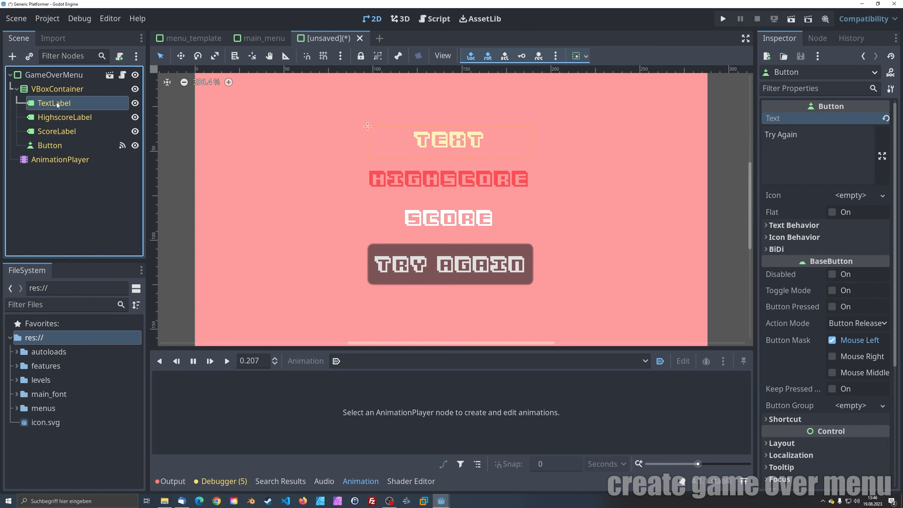
Step: Set the game over menu's TextLabel text to "Oh no!" with "you died" on a second line
{"action": "double_click", "coordinate": [763, 134]}
{"action": "type", "text": "Oh no you di"}
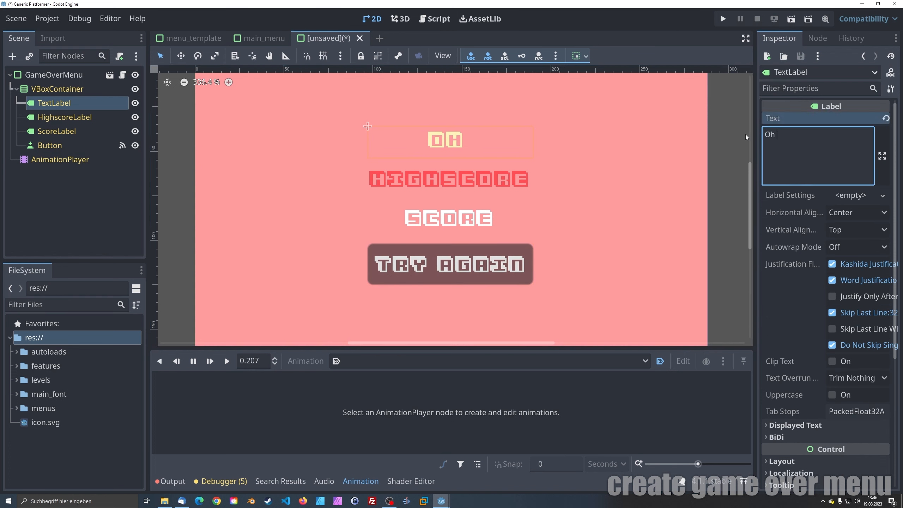
{"action": "key", "text": "BackSpace"}
{"action": "key", "text": "BackSpace"}
{"action": "key", "text": "BackSpace"}
{"action": "key", "text": "BackSpace"}
{"action": "key", "text": "BackSpace"}
{"action": "key", "text": "BackSpace"}
{"action": "key", "text": "BackSpace"}
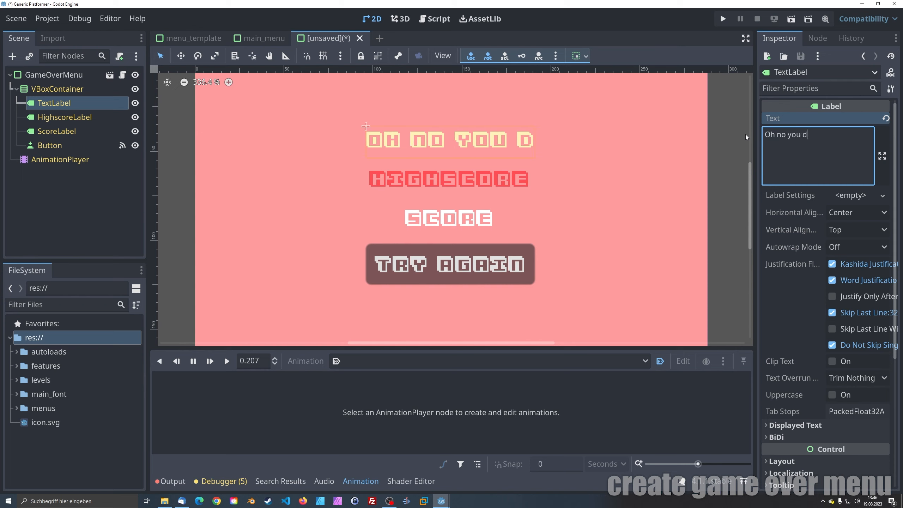
{"action": "type", "text": "! "}
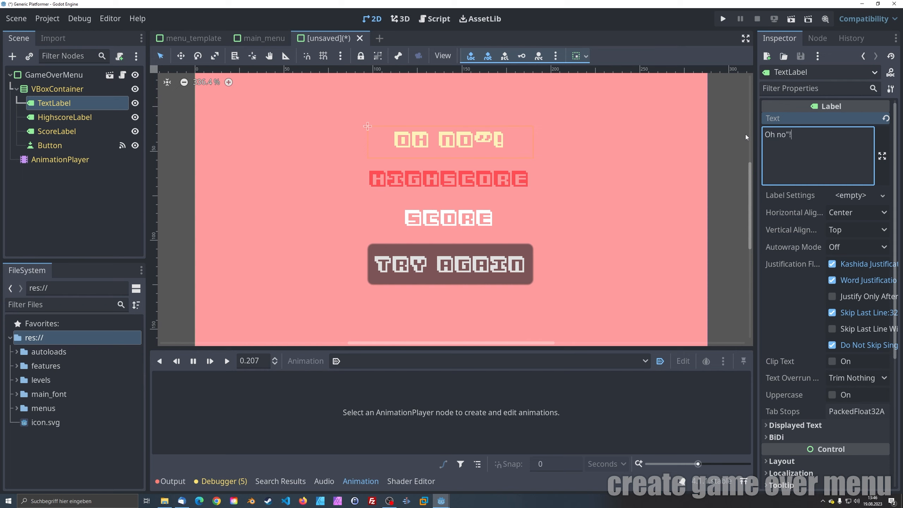
{"action": "type", "text": "you died"}
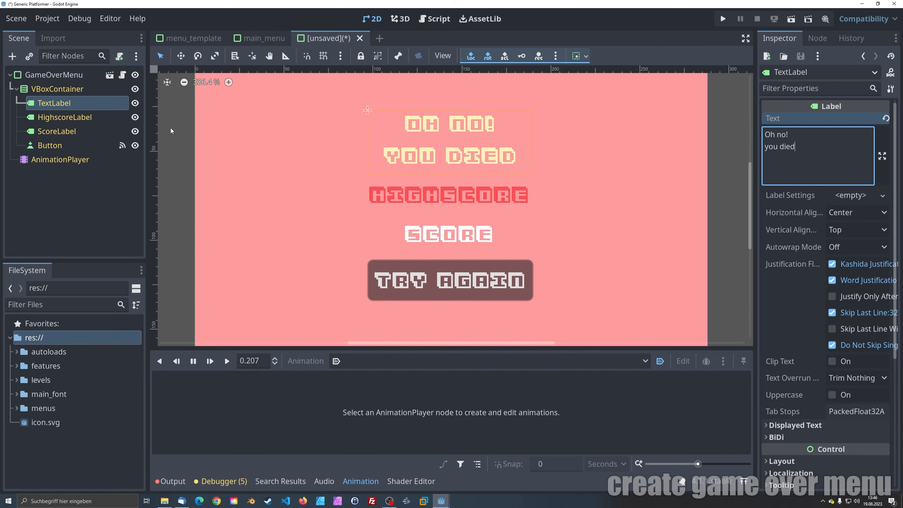
Step: Save the scene as game_over_menu.tscn in a new game_over_menu folder inside res://menus
{"action": "key", "text": "ctrl+s"}
{"action": "right_click", "coordinate": [337, 187]}
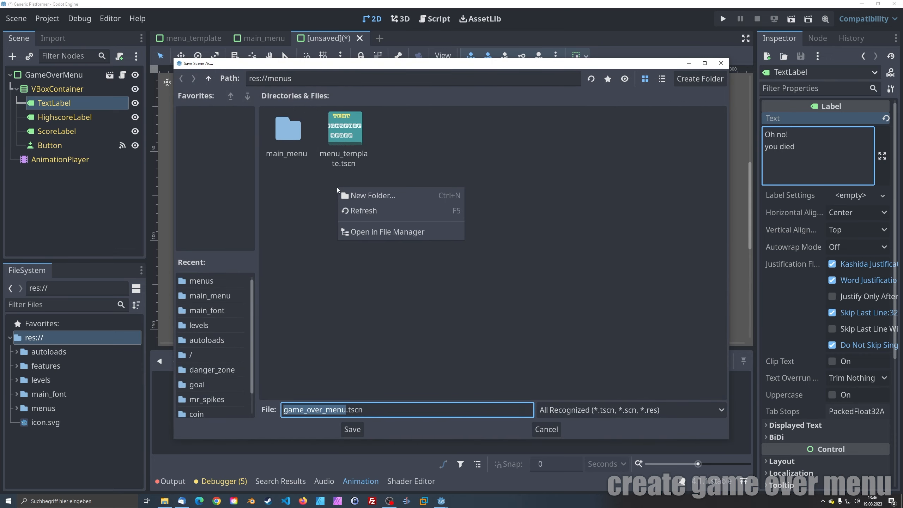
{"action": "left_click", "coordinate": [366, 195]}
{"action": "type", "text": "game_over_menu"}
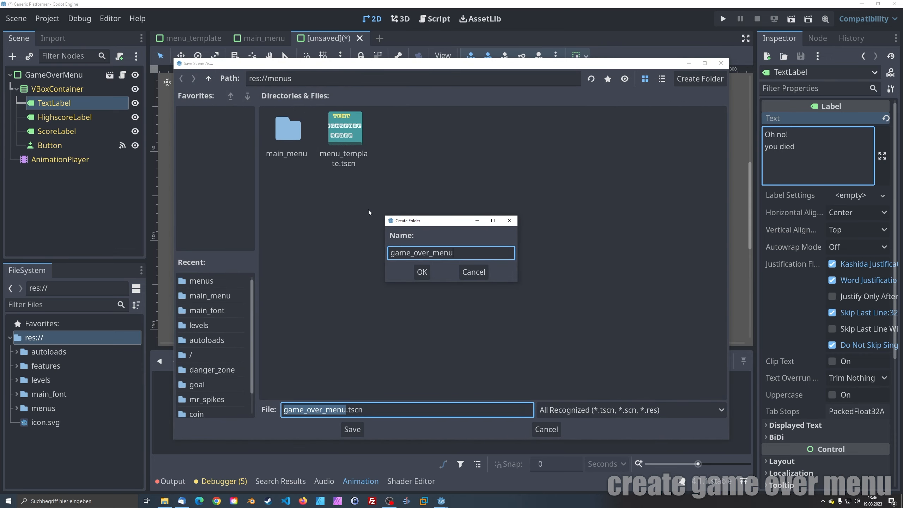
{"action": "key", "text": "Return"}
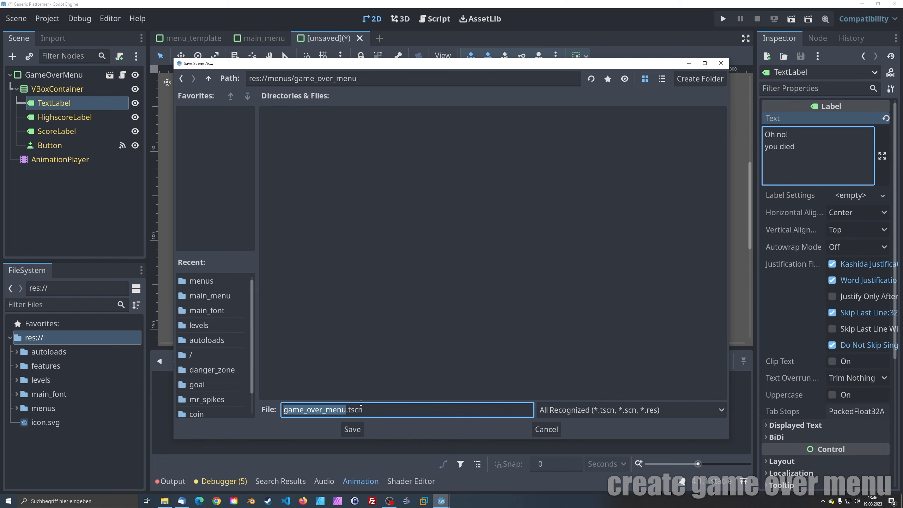
{"action": "left_click", "coordinate": [353, 429]}
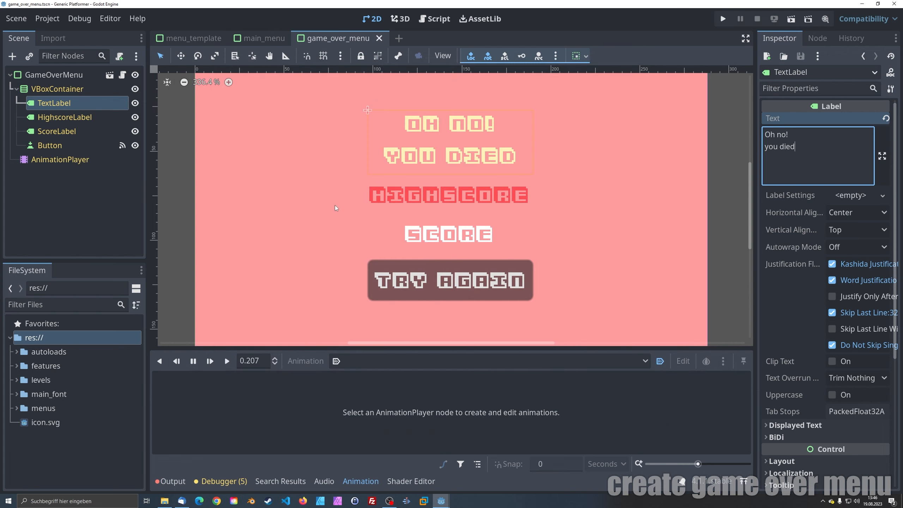
Step: Create a new inherited scene based on menu_template.tscn from the res://menus folder
{"action": "left_click", "coordinate": [16, 18]}
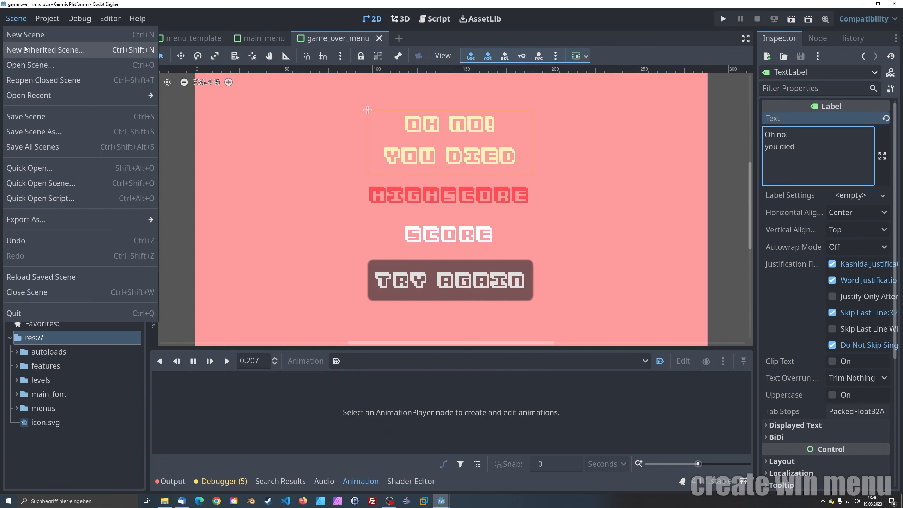
{"action": "left_click", "coordinate": [39, 50]}
{"action": "left_click", "coordinate": [209, 79]}
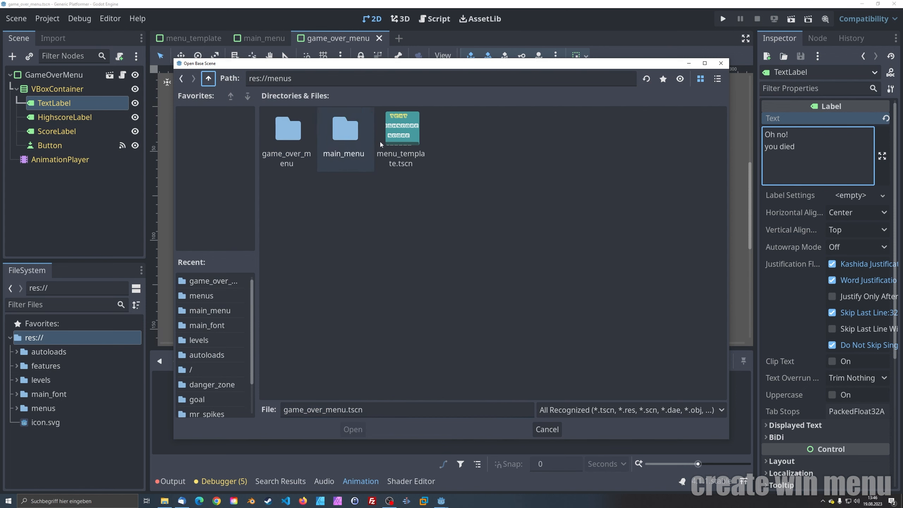
{"action": "left_click", "coordinate": [404, 150]}
{"action": "left_click", "coordinate": [354, 430]}
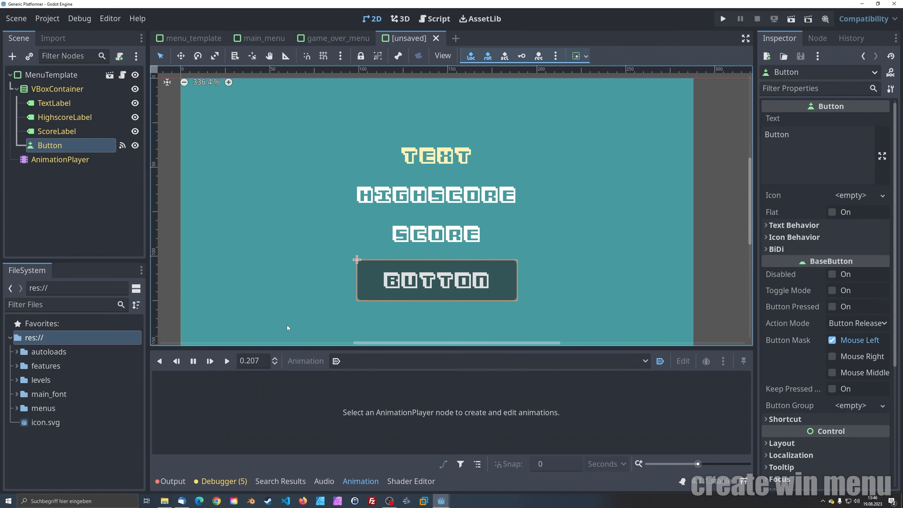
Step: Rename the root node of the new inherited scene to WinMenu
{"action": "double_click", "coordinate": [72, 75]}
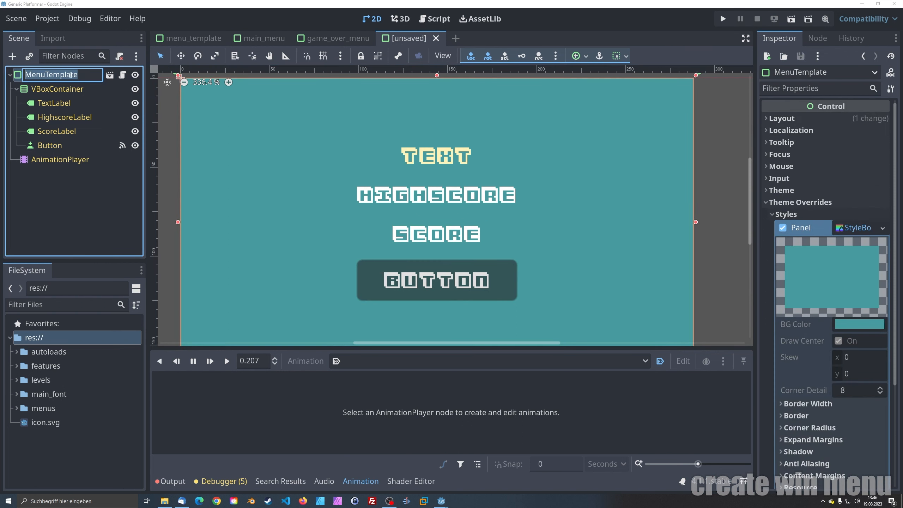
{"action": "type", "text": "GameW"}
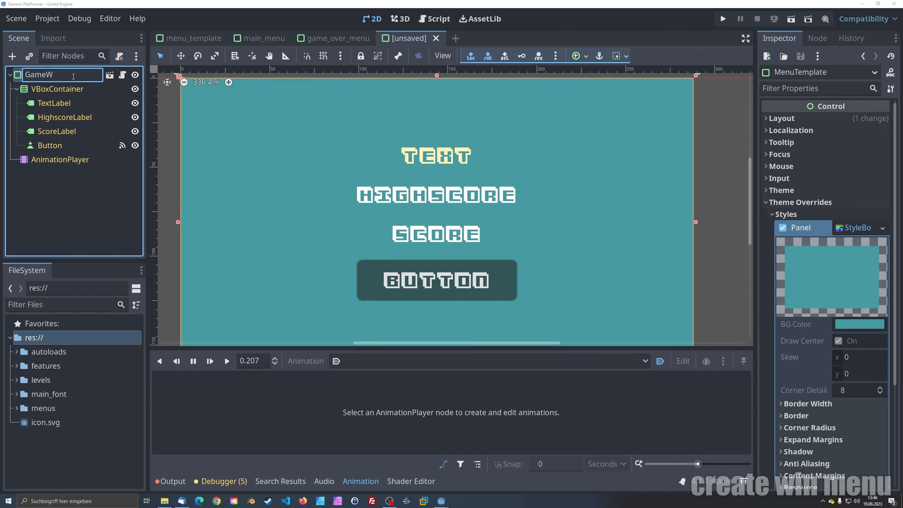
{"action": "key", "text": "BackSpace"}
{"action": "key", "text": "BackSpace"}
{"action": "key", "text": "BackSpace"}
{"action": "key", "text": "BackSpace"}
{"action": "key", "text": "BackSpace"}
{"action": "type", "text": "WinMenu"}
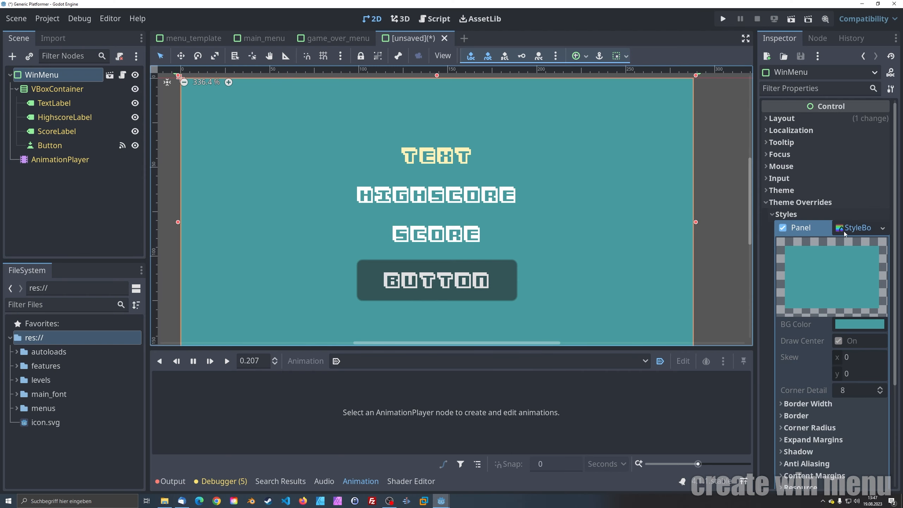
Step: Make the WinMenu's panel StyleBox unique and shift its background color's HSV hue to green
{"action": "left_click", "coordinate": [883, 229]}
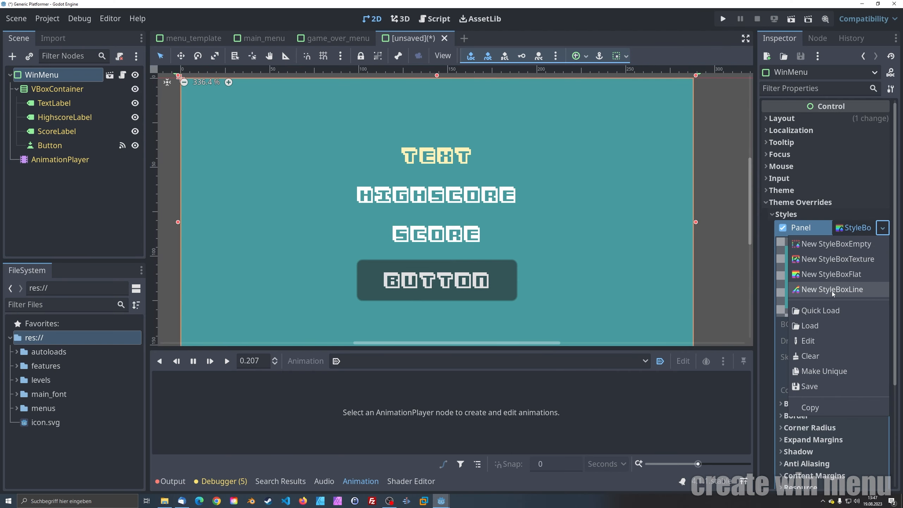
{"action": "left_click", "coordinate": [822, 368]}
{"action": "left_click", "coordinate": [846, 324]}
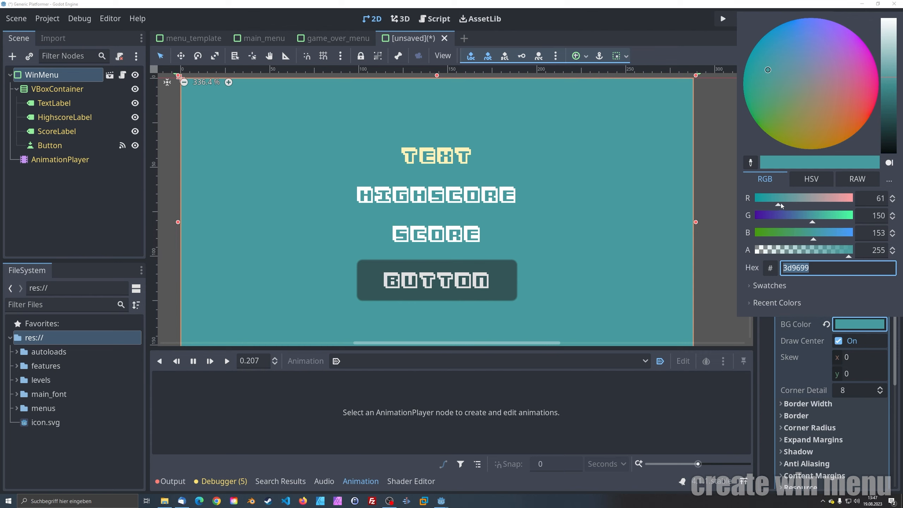
{"action": "left_click", "coordinate": [811, 178]}
{"action": "left_click", "coordinate": [794, 202]}
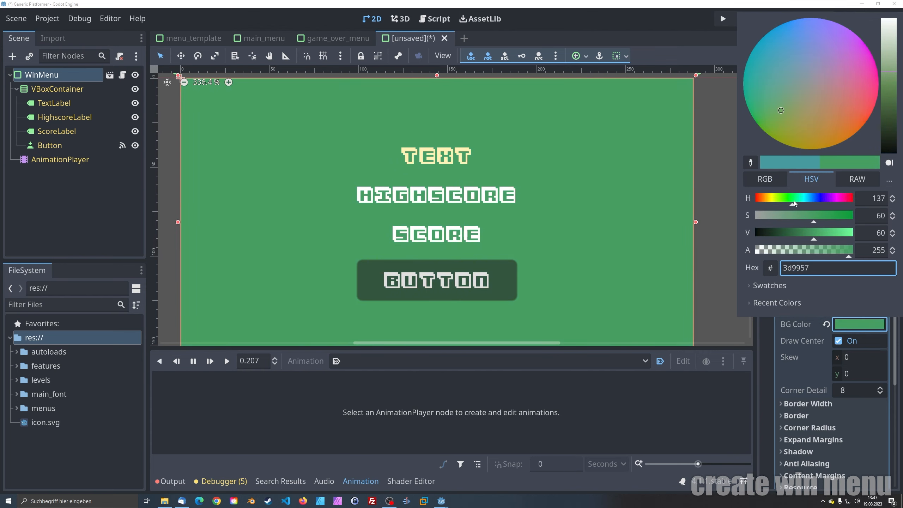
{"action": "left_click_drag", "start_coordinate": [795, 204], "coordinate": [795, 203]}
{"action": "left_click", "coordinate": [543, 197]}
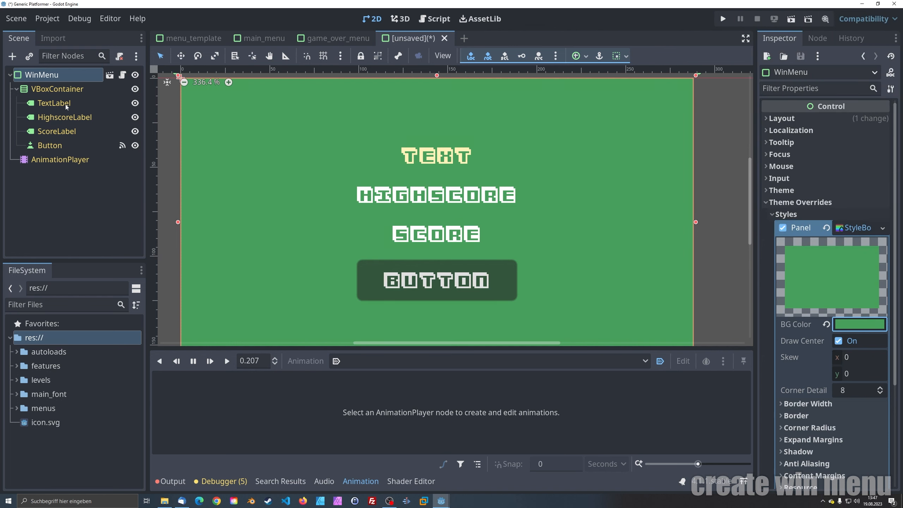
Step: Override the HighscoreLabel's font color with the green sampled from the win menu's background
{"action": "left_click", "coordinate": [60, 103]}
{"action": "left_click", "coordinate": [60, 120]}
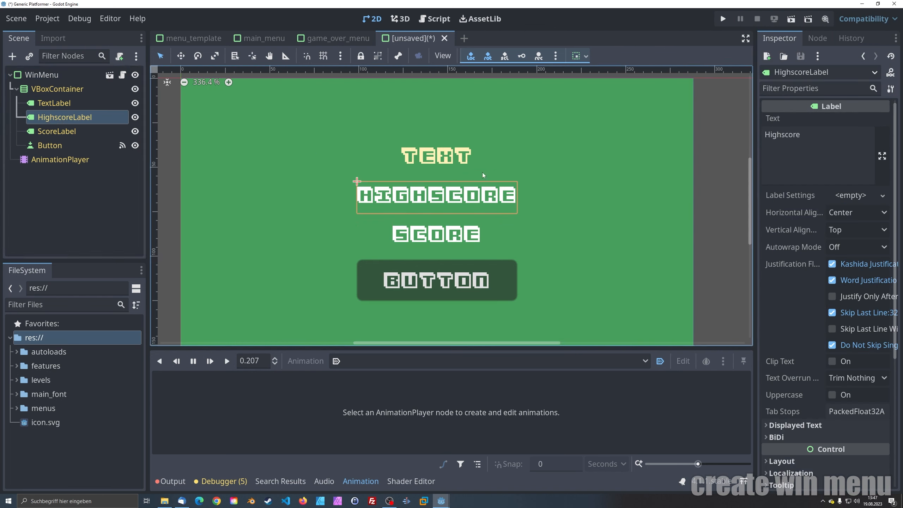
{"action": "scroll", "coordinate": [783, 273], "scroll_direction": "down", "scroll_amount": 5}
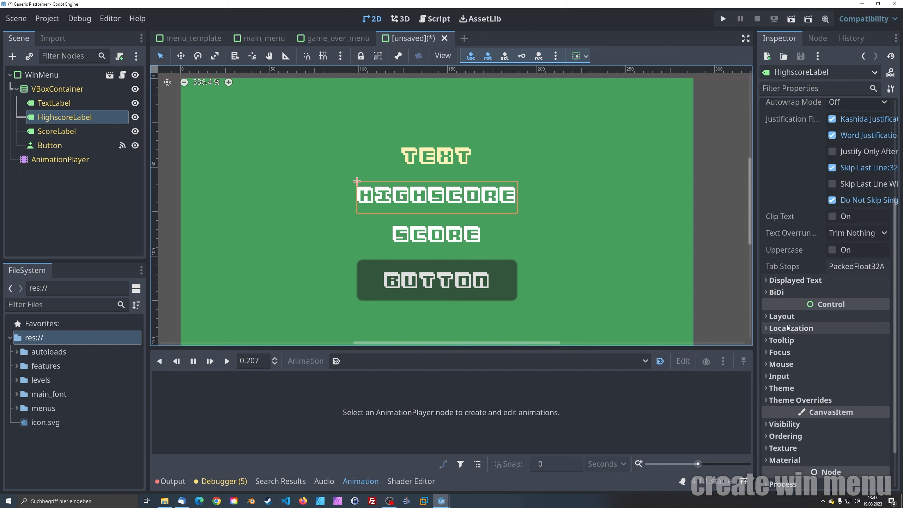
{"action": "left_click", "coordinate": [781, 399]}
{"action": "scroll", "coordinate": [768, 398], "scroll_direction": "down", "scroll_amount": 2}
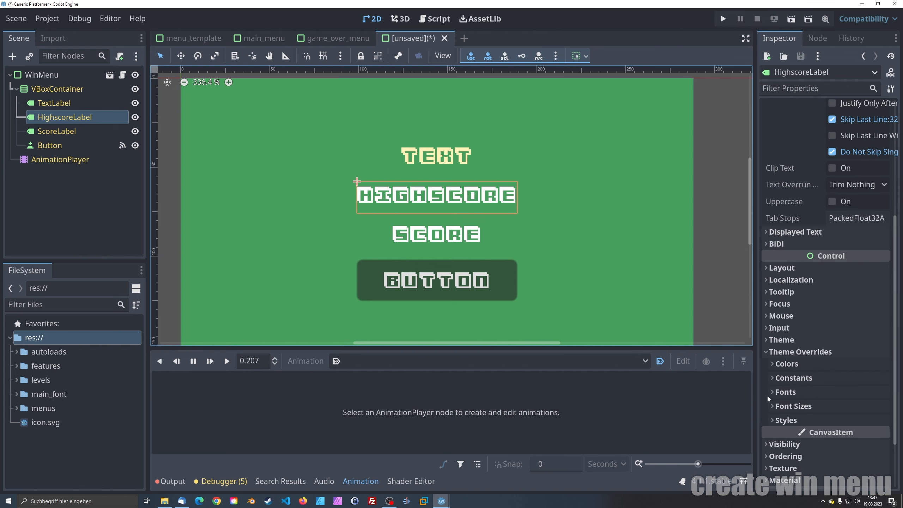
{"action": "left_click", "coordinate": [773, 363]}
{"action": "left_click", "coordinate": [843, 375]}
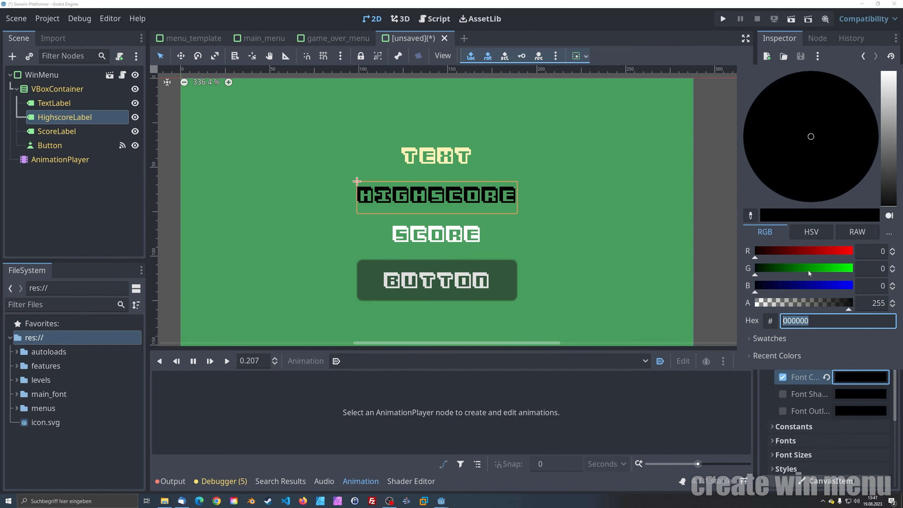
{"action": "left_click", "coordinate": [750, 215]}
{"action": "left_click", "coordinate": [632, 208]}
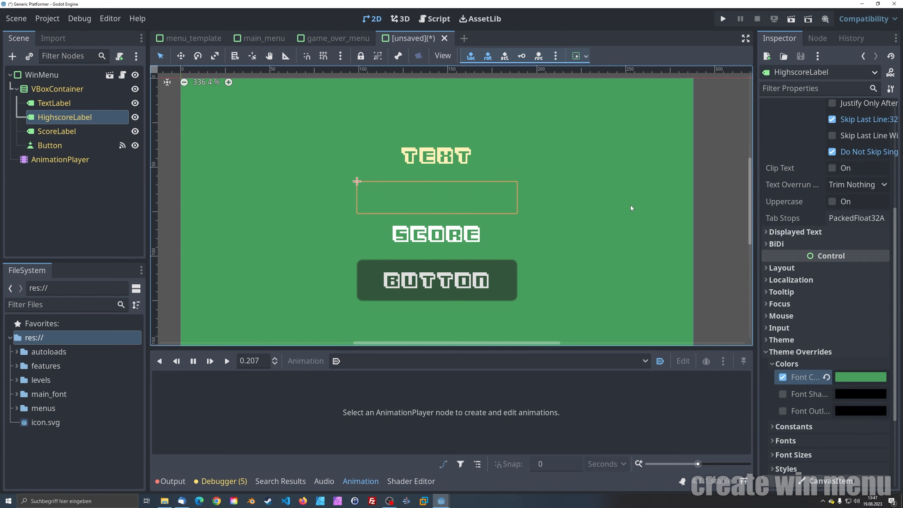
Step: Brighten the HighscoreLabel's font color by raising its green channel to 255
{"action": "left_click", "coordinate": [840, 372]}
{"action": "left_click_drag", "start_coordinate": [823, 271], "coordinate": [860, 269]}
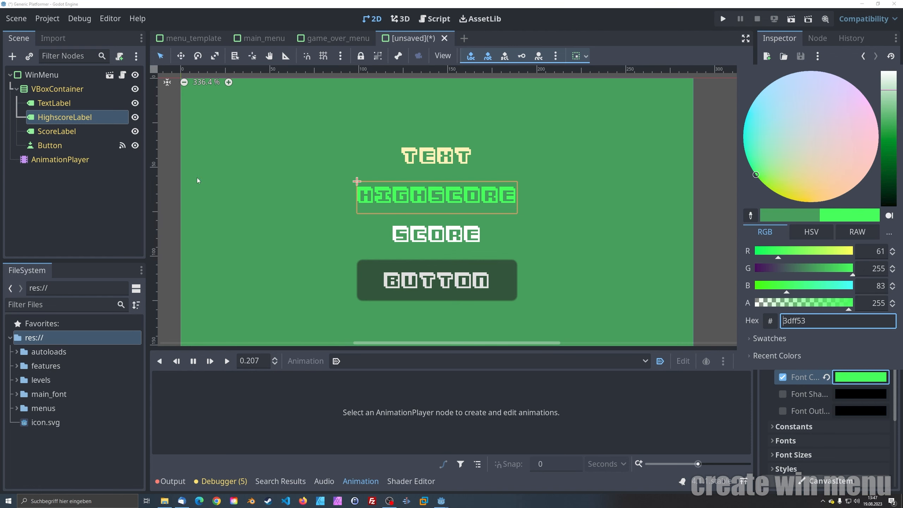
{"action": "left_click", "coordinate": [175, 156]}
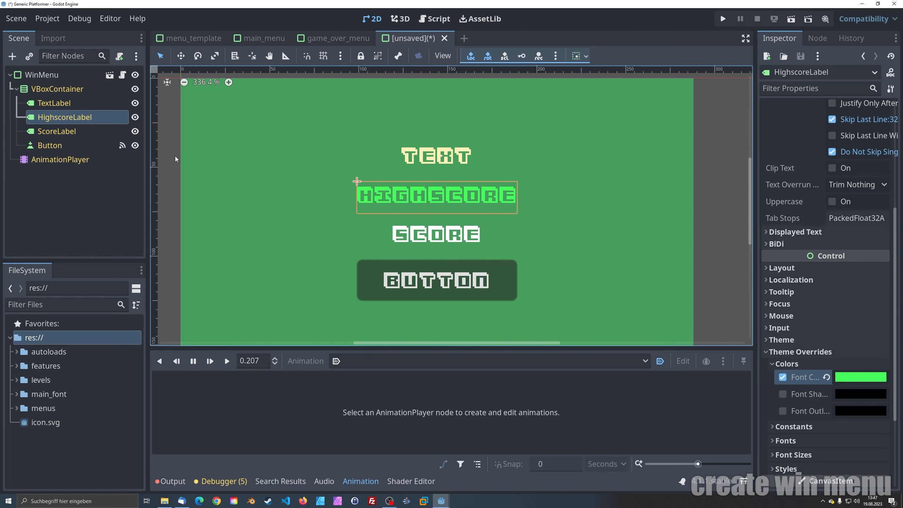
Step: Save the scene as win_menu.tscn in a new win_menu folder inside res://menus
{"action": "key", "text": "ctrl+s"}
{"action": "right_click", "coordinate": [305, 196]}
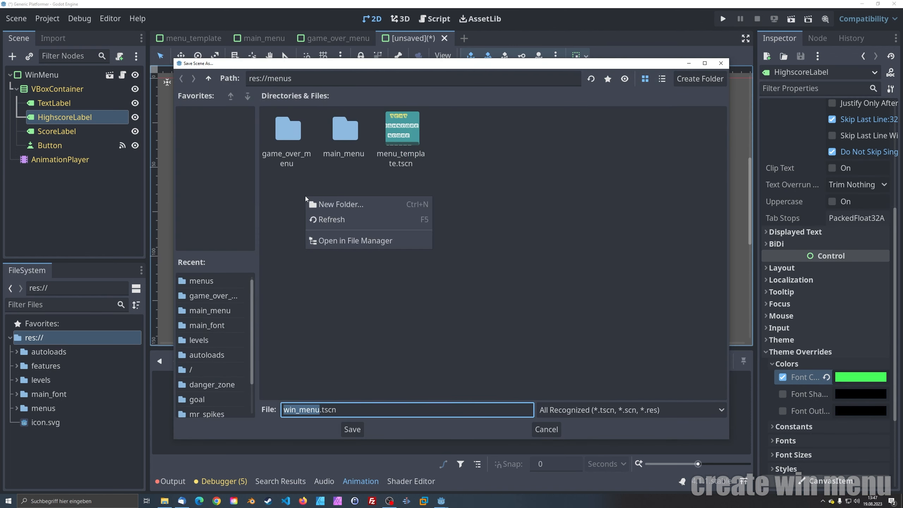
{"action": "left_click", "coordinate": [322, 204]}
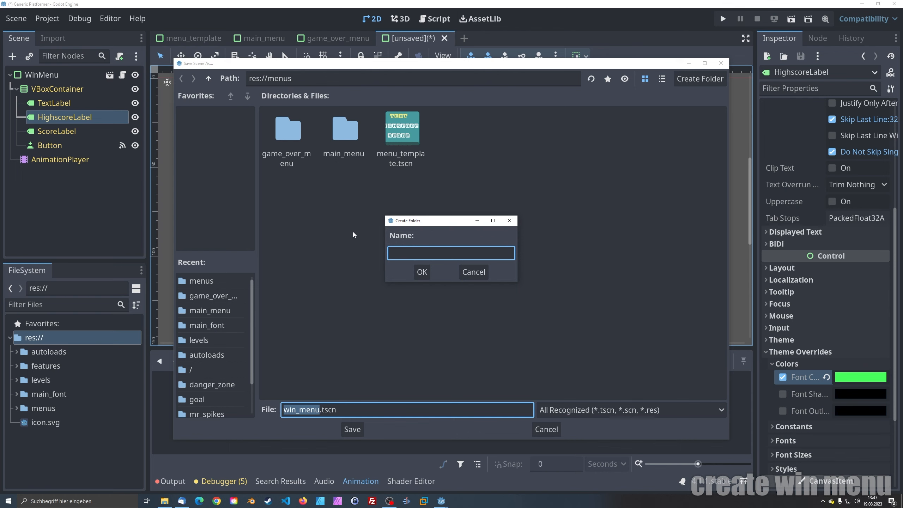
{"action": "type", "text": "win_menu"}
{"action": "key", "text": "Return"}
{"action": "left_click", "coordinate": [352, 429]}
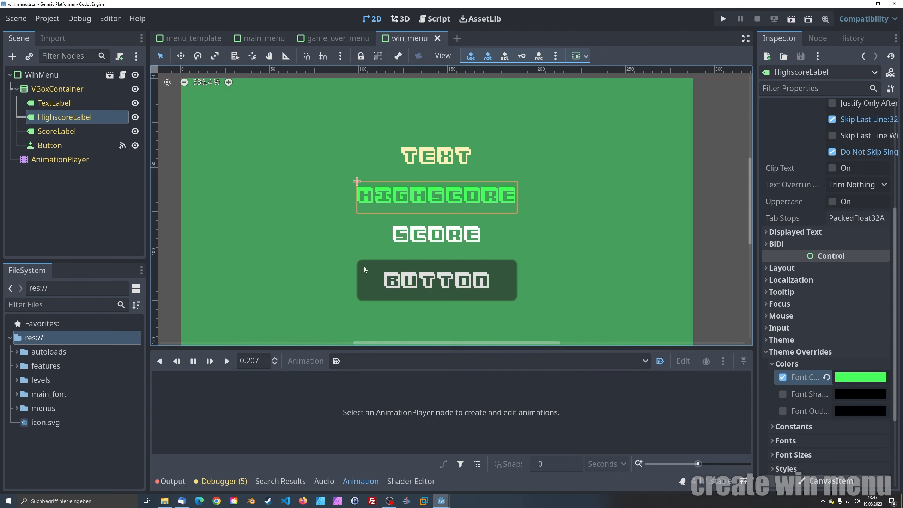
Step: Set the win menu's TextLabel text to "Congrats!" with "you win" on a second line
{"action": "left_click", "coordinate": [69, 103]}
{"action": "left_click_drag", "start_coordinate": [792, 136], "coordinate": [751, 133]}
{"action": "type", "text": "Congrat"}
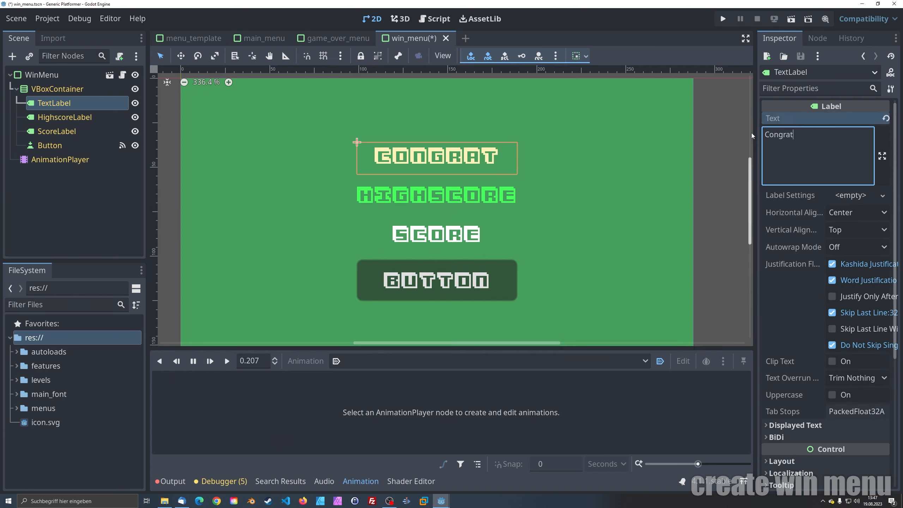
{"action": "type", "text": "s you win"}
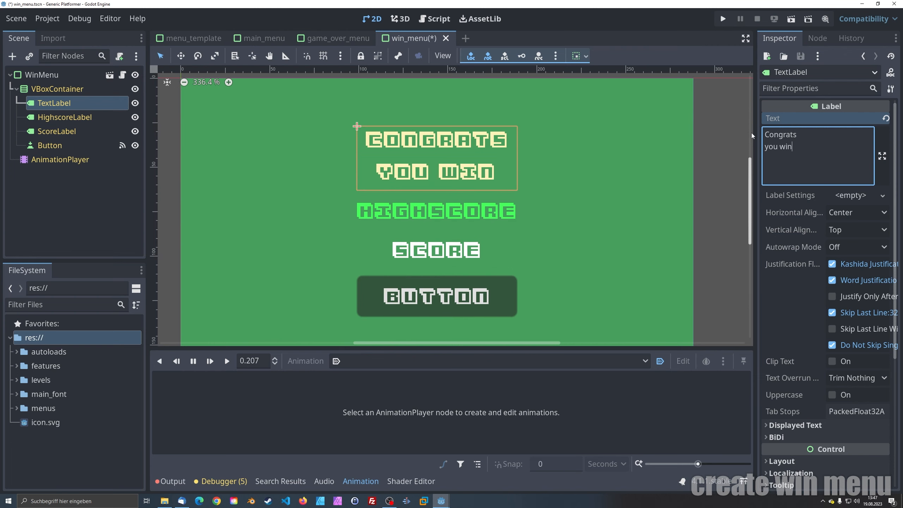
{"action": "left_click", "coordinate": [814, 138]}
{"action": "type", "text": "!"}
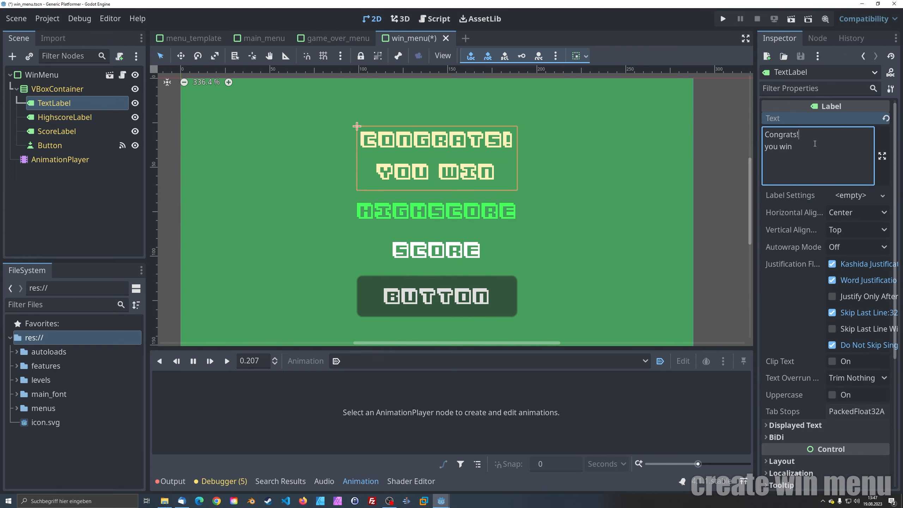
Step: Set the win menu's Button text to "Back to main menu" and save the scene
{"action": "left_click", "coordinate": [50, 145]}
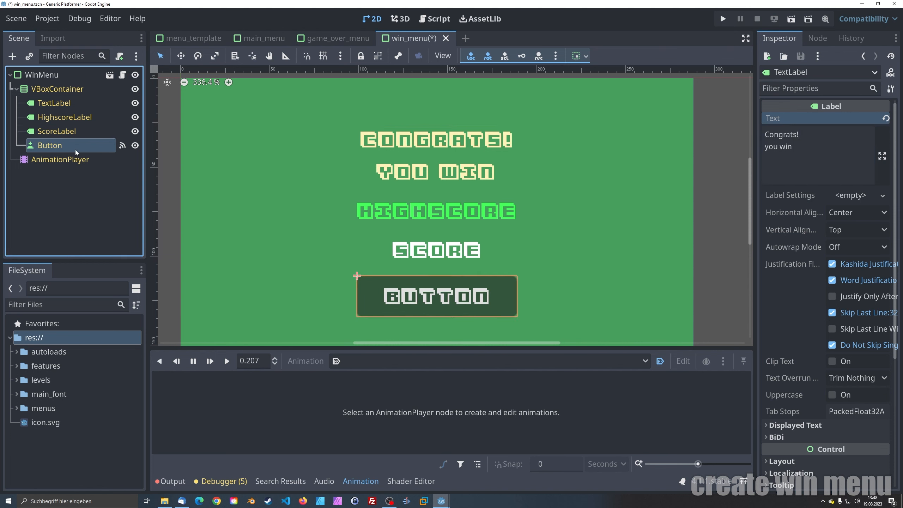
{"action": "double_click", "coordinate": [762, 135]}
{"action": "type", "text": "Back to main menu"}
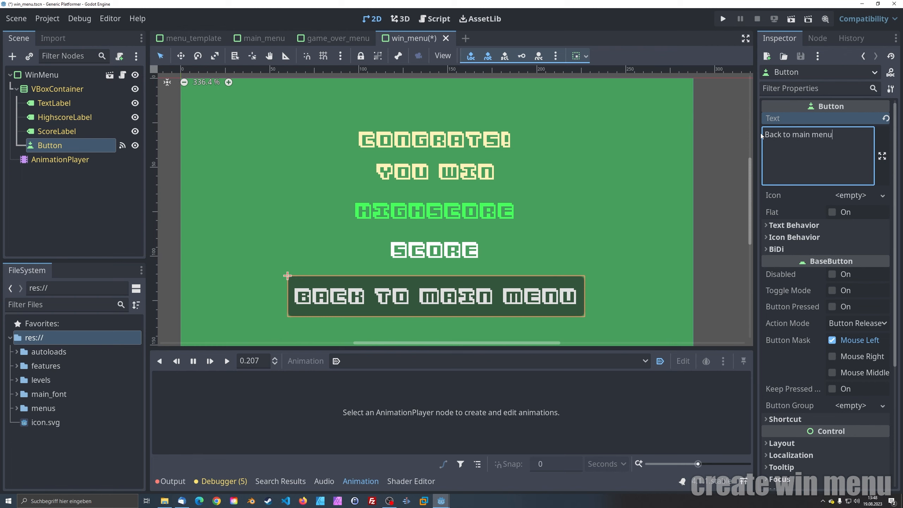
{"action": "key", "text": "ctrl+s"}
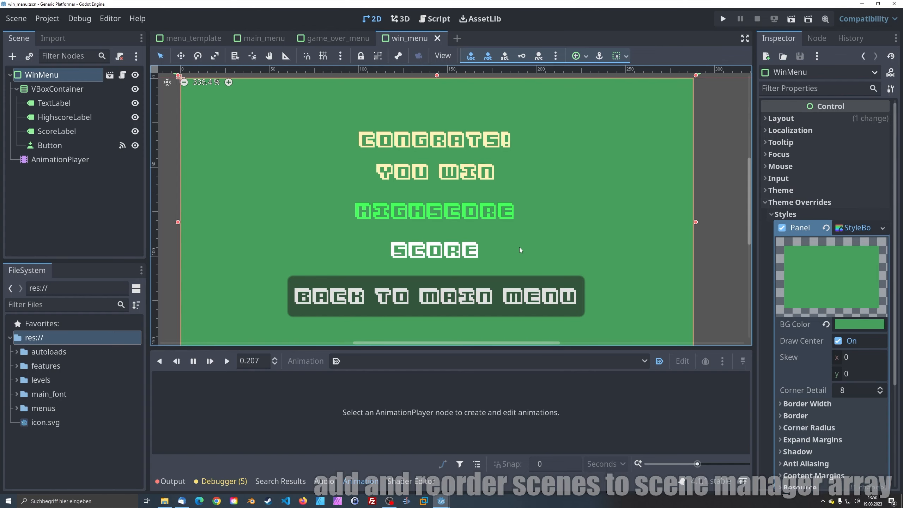
Step: Open autoloads/scene_manager.tscn and select its SceneManager root node
{"action": "key", "text": "ctrl+shift+o"}
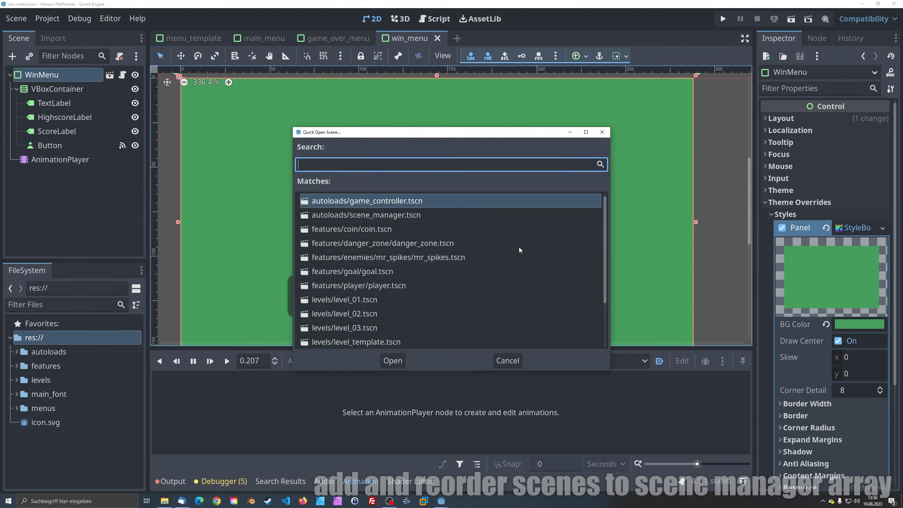
{"action": "type", "text": "scene"}
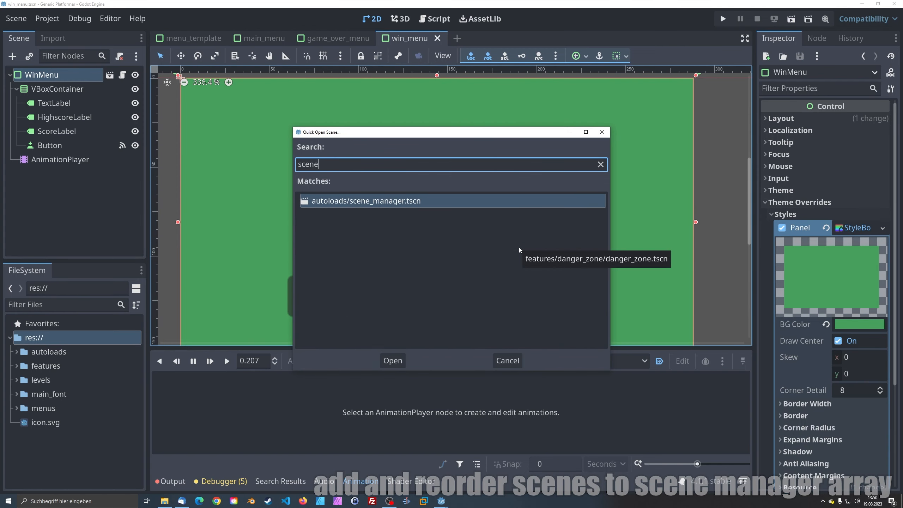
{"action": "key", "text": "Return"}
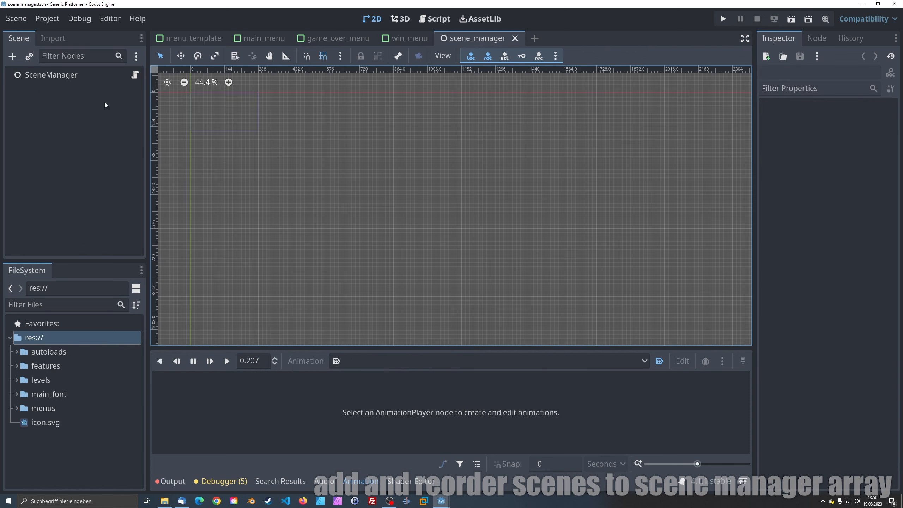
{"action": "left_click", "coordinate": [77, 76]}
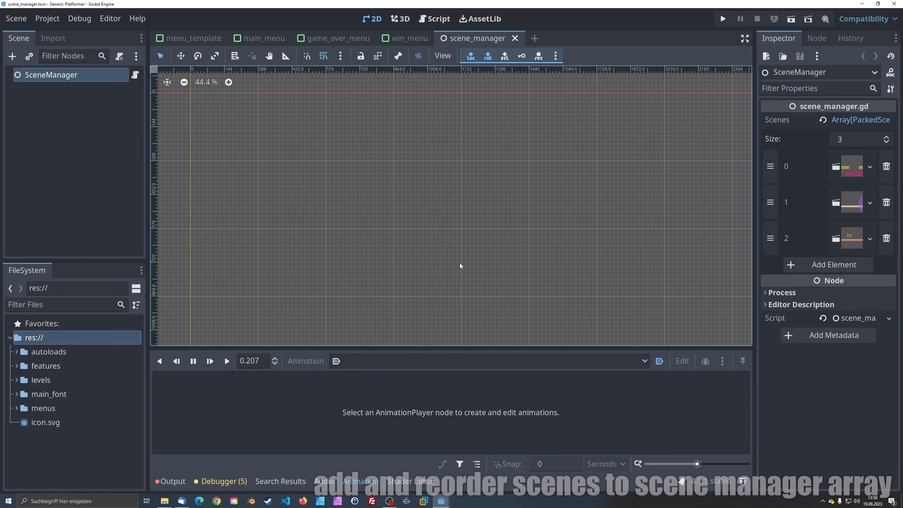
Step: Add an element to the SceneManager's Scenes array and load win_menu.tscn into it
{"action": "left_click", "coordinate": [798, 268]}
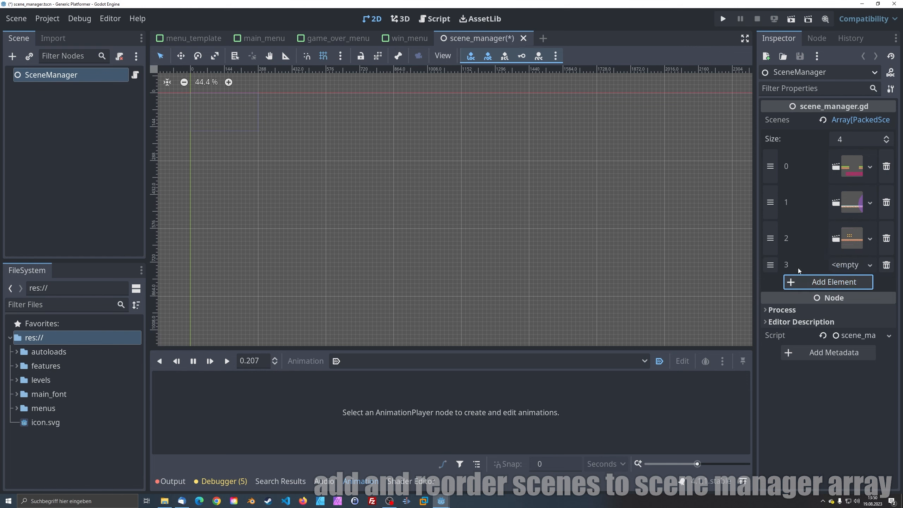
{"action": "left_click", "coordinate": [870, 265]}
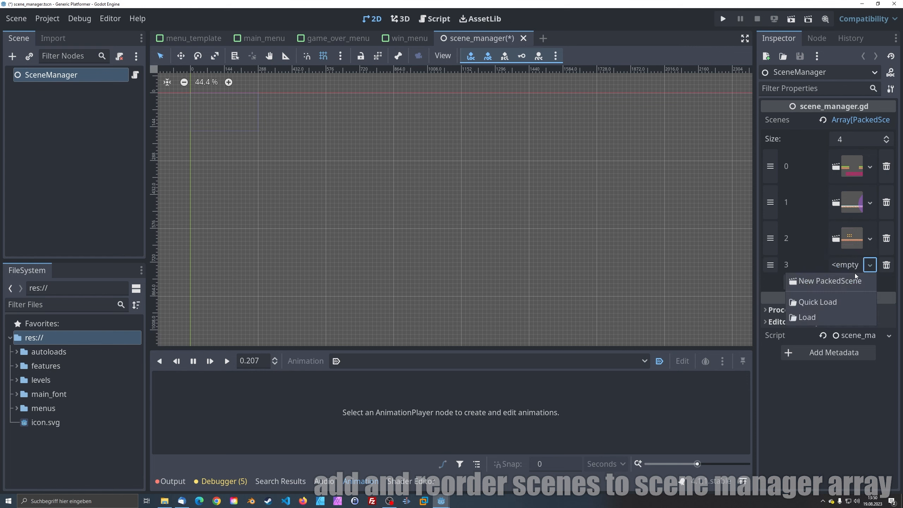
{"action": "left_click", "coordinate": [832, 298]}
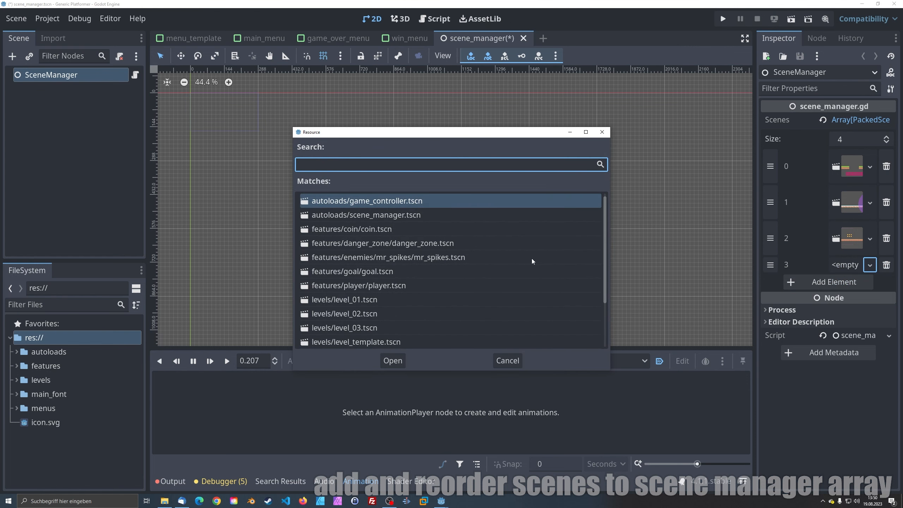
{"action": "type", "text": "win"}
{"action": "key", "text": "Return"}
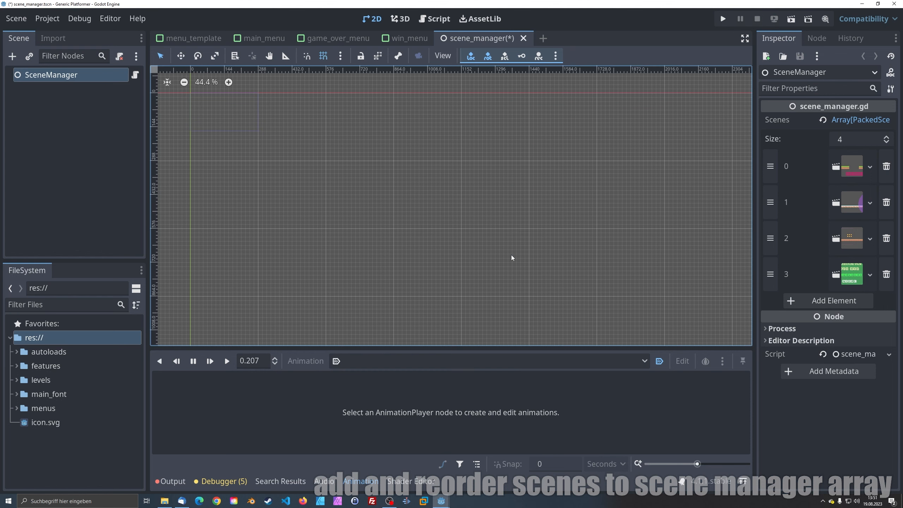
Step: Add another element to the Scenes array and load menus/main_menu/main_menu.tscn into it
{"action": "left_click", "coordinate": [832, 299]}
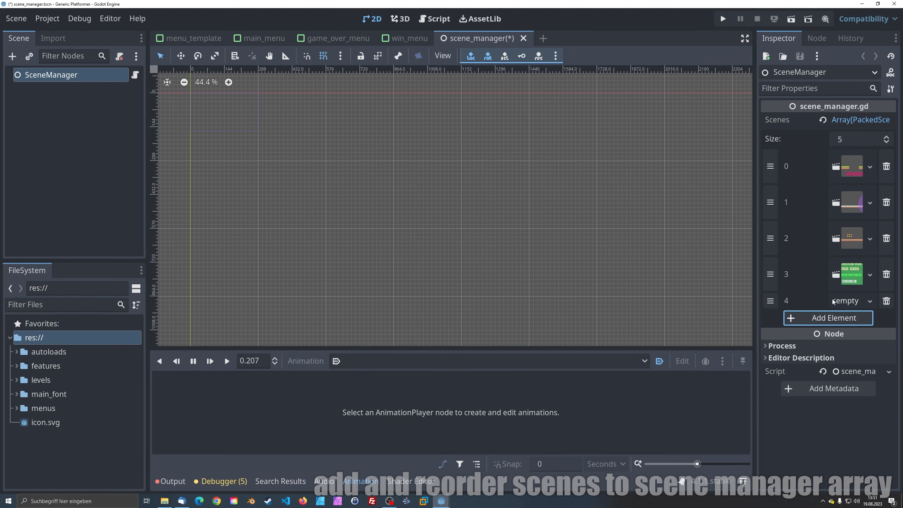
{"action": "left_click", "coordinate": [844, 302]}
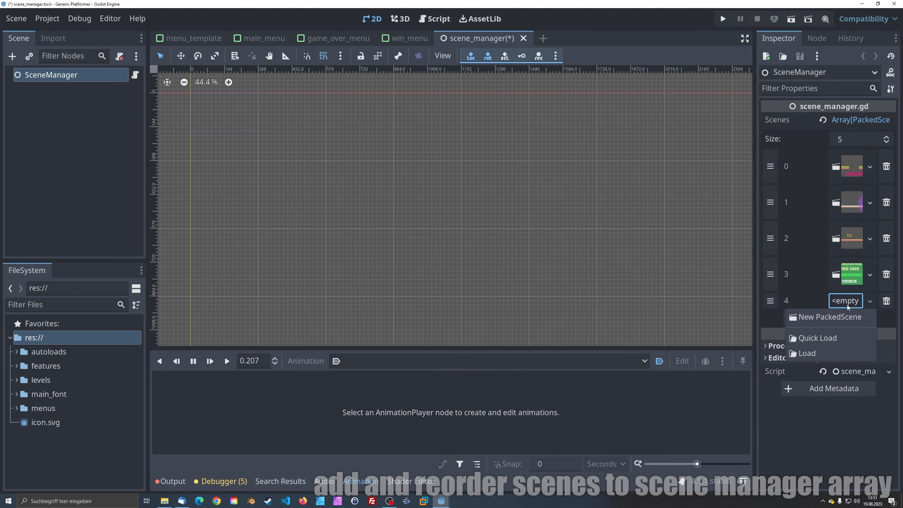
{"action": "left_click", "coordinate": [830, 336]}
{"action": "type", "text": "over"}
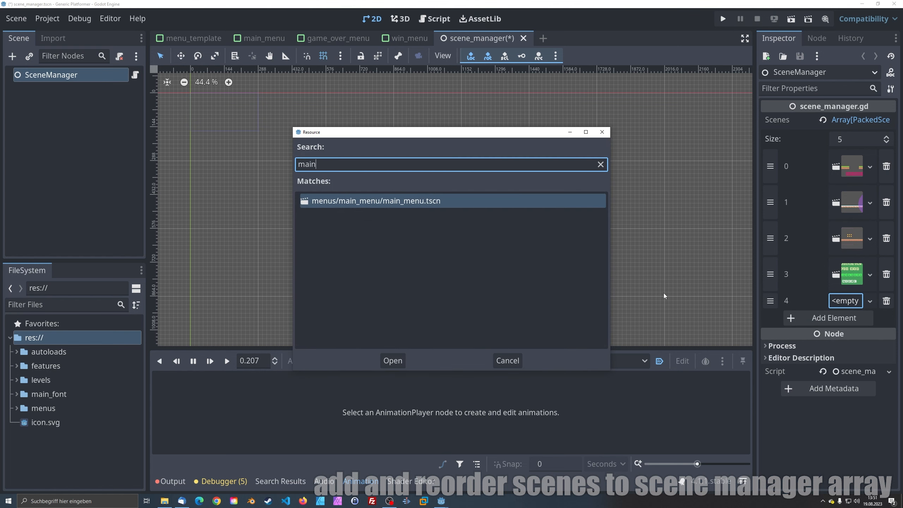
{"action": "key", "text": "Return"}
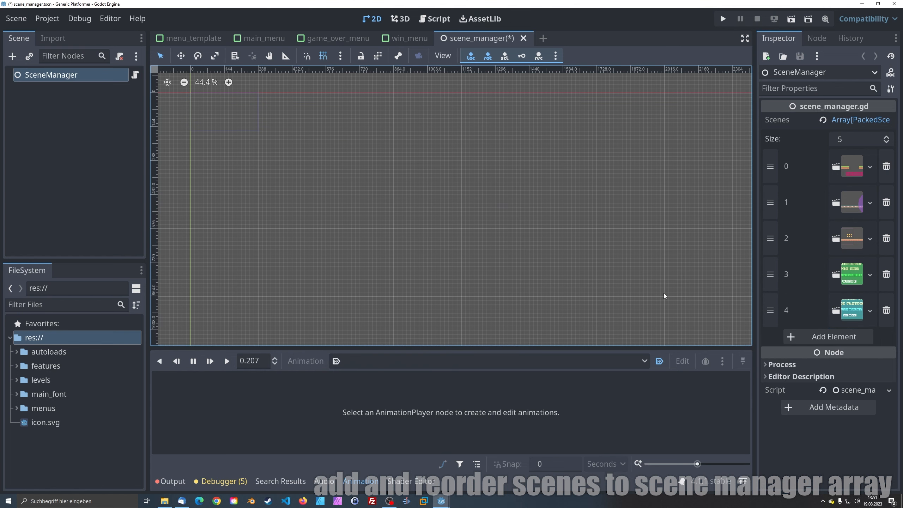
Step: Add a sixth element to the Scenes array and load menus/game_over_menu/game_over_menu.tscn into it
{"action": "left_click", "coordinate": [857, 337]}
{"action": "left_click", "coordinate": [853, 338]}
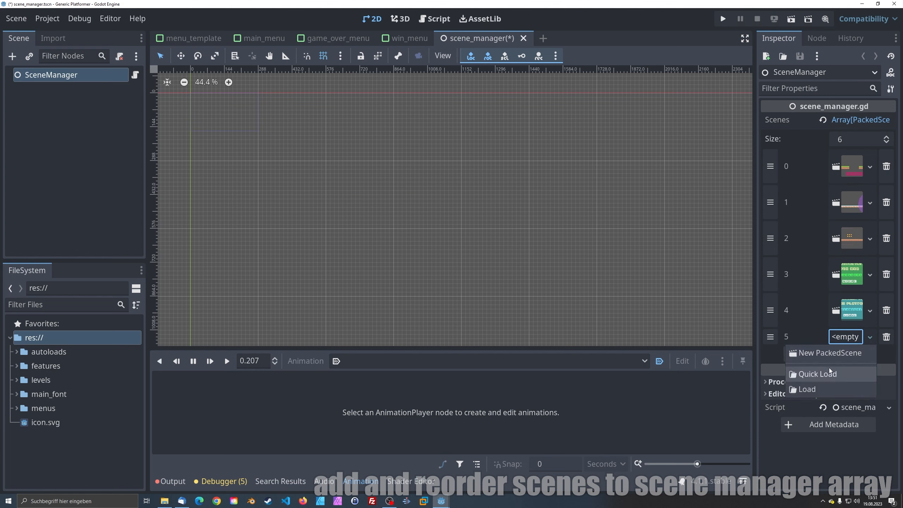
{"action": "left_click", "coordinate": [817, 370]}
{"action": "type", "text": "game"}
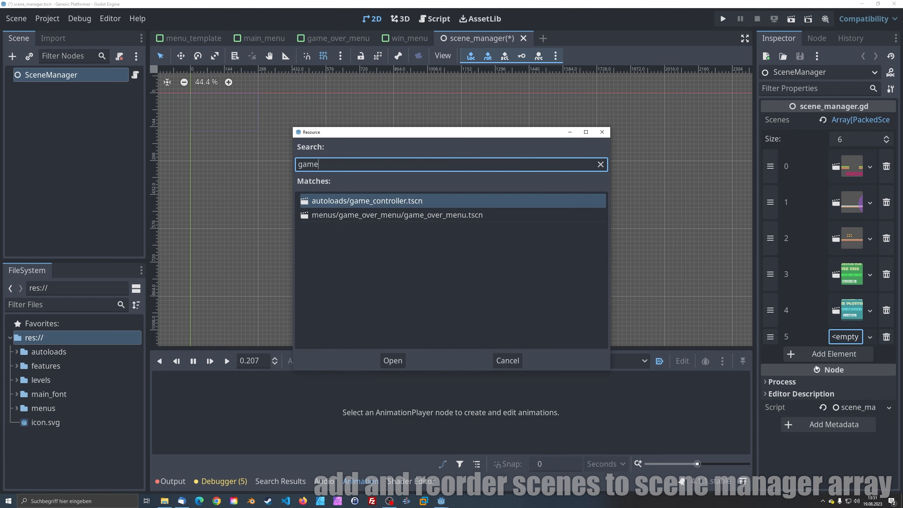
{"action": "key", "text": "Down"}
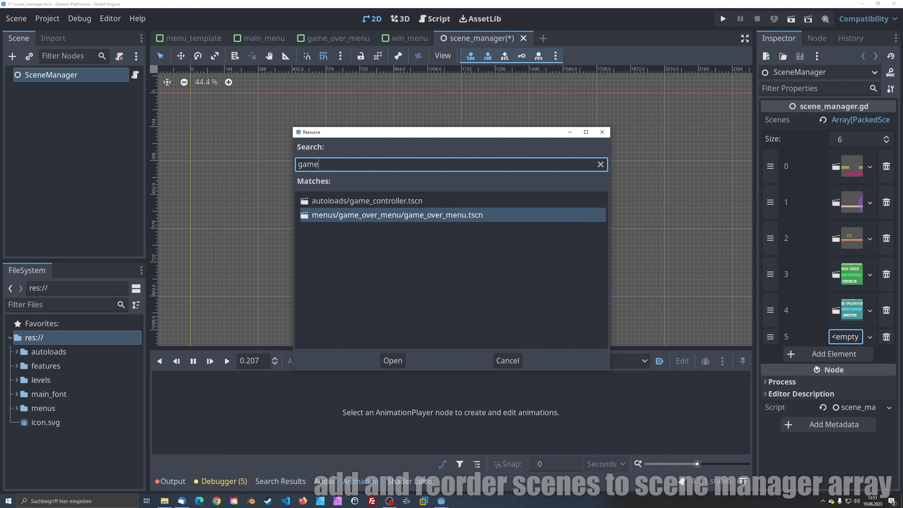
{"action": "key", "text": "Return"}
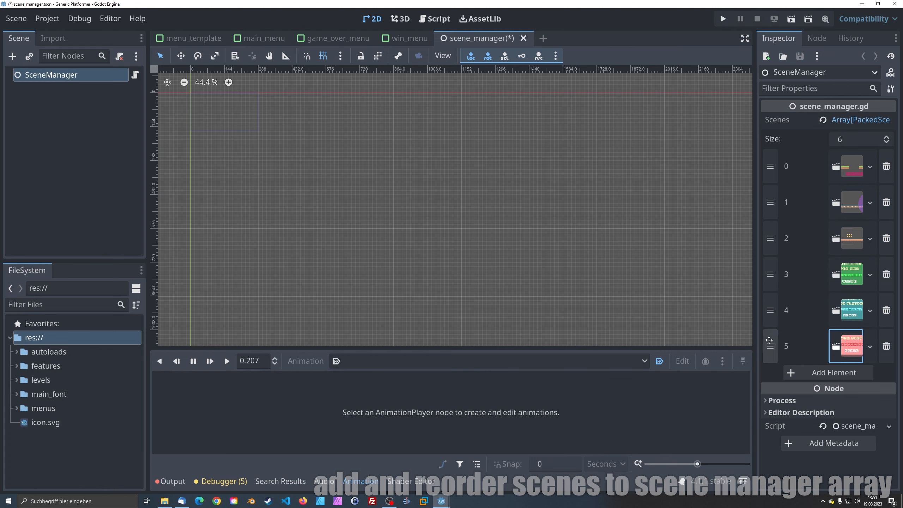
Step: Reorder the Scenes array, moving the game over menu to index 0, the main menu to index 1 and the level at index 3 to index 4
{"action": "left_click_drag", "start_coordinate": [771, 339], "coordinate": [770, 166]}
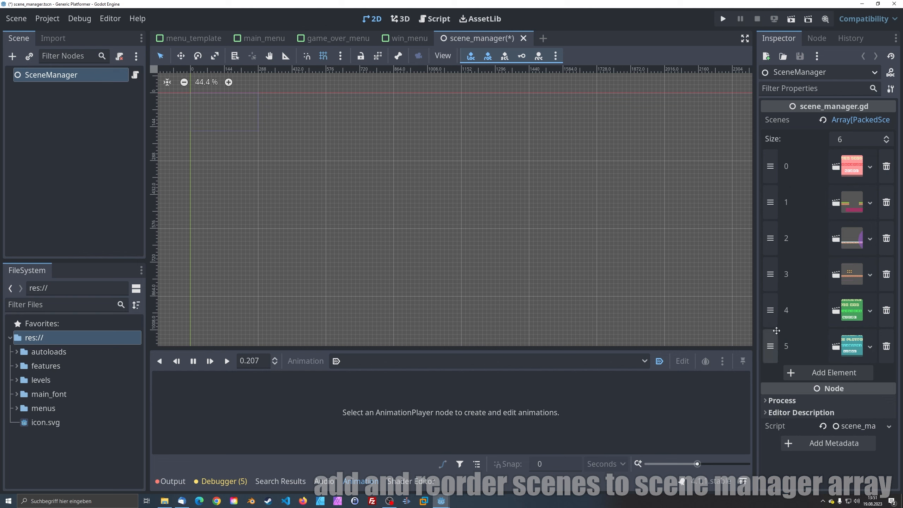
{"action": "left_click_drag", "start_coordinate": [771, 336], "coordinate": [773, 211]}
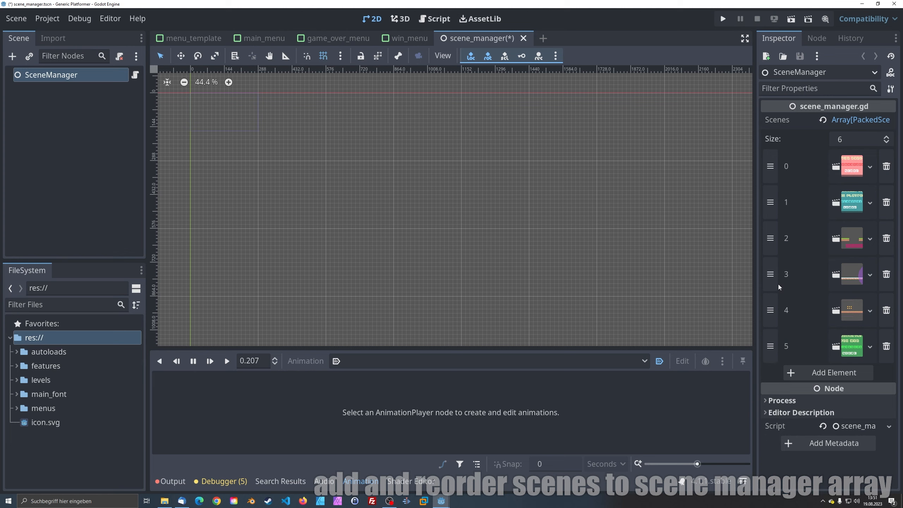
{"action": "left_click_drag", "start_coordinate": [777, 284], "coordinate": [778, 316]}
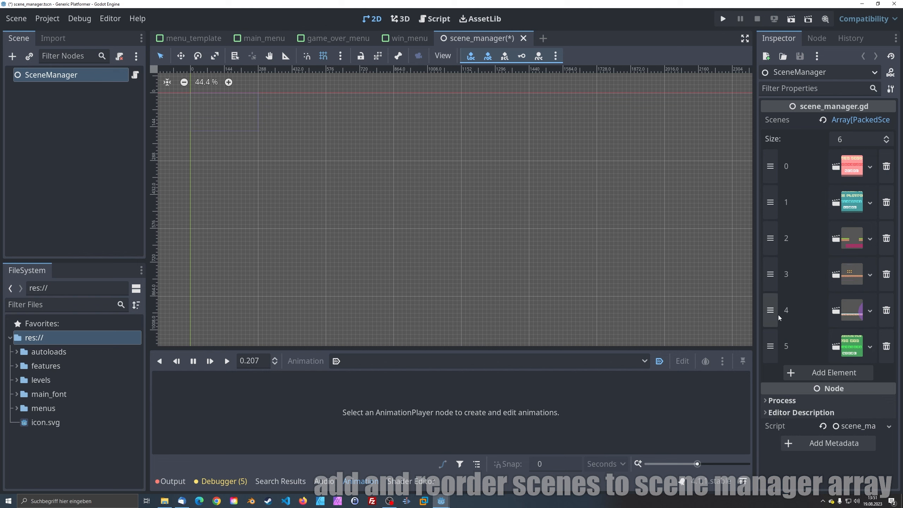
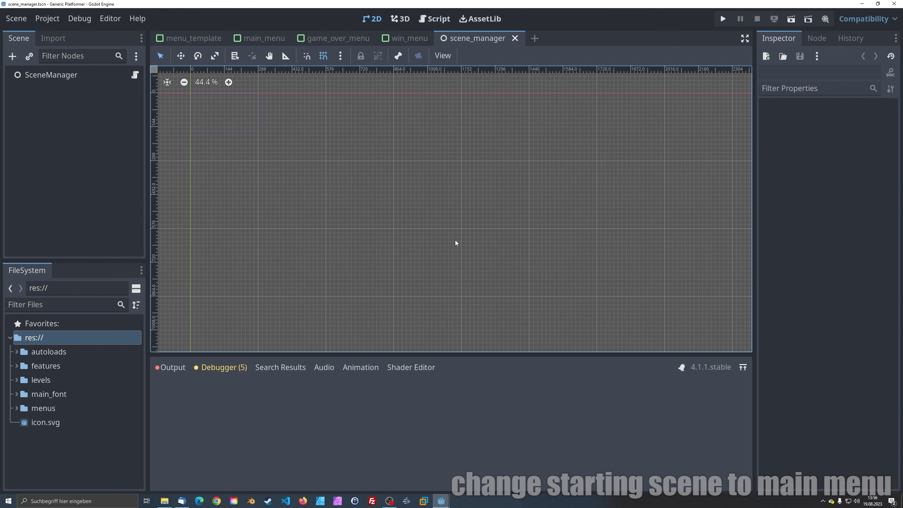
Step: Set the project's main scene to res://menus/main_menu/main_menu.tscn in the project settings
{"action": "left_click", "coordinate": [54, 26]}
{"action": "left_click", "coordinate": [61, 33]}
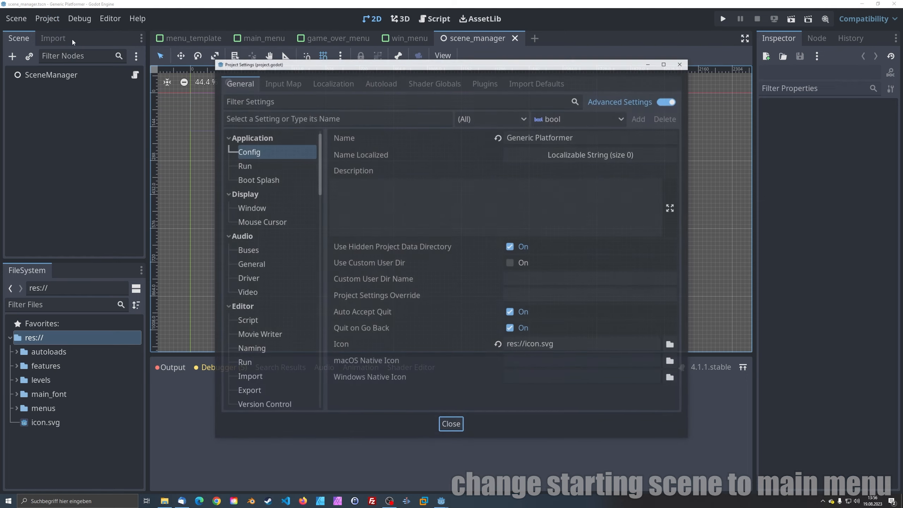
{"action": "left_click", "coordinate": [497, 137]}
{"action": "left_click", "coordinate": [669, 139]}
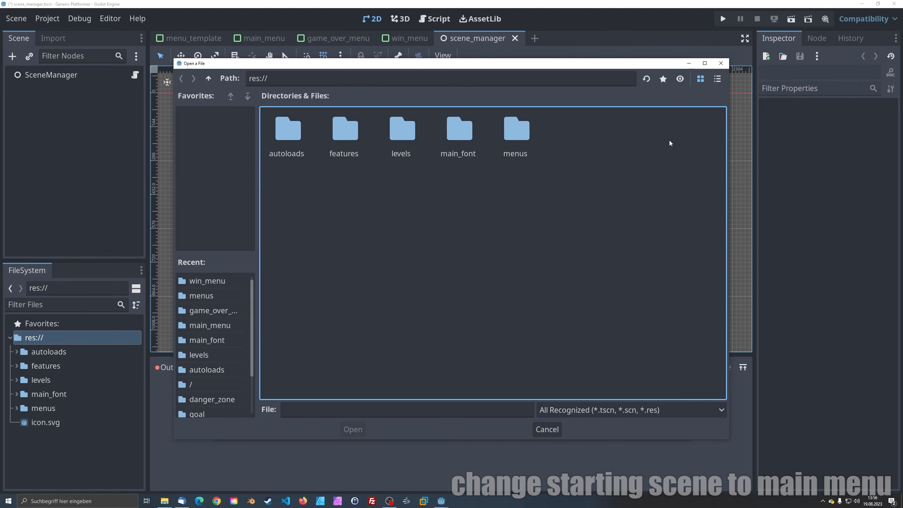
{"action": "double_click", "coordinate": [499, 136]}
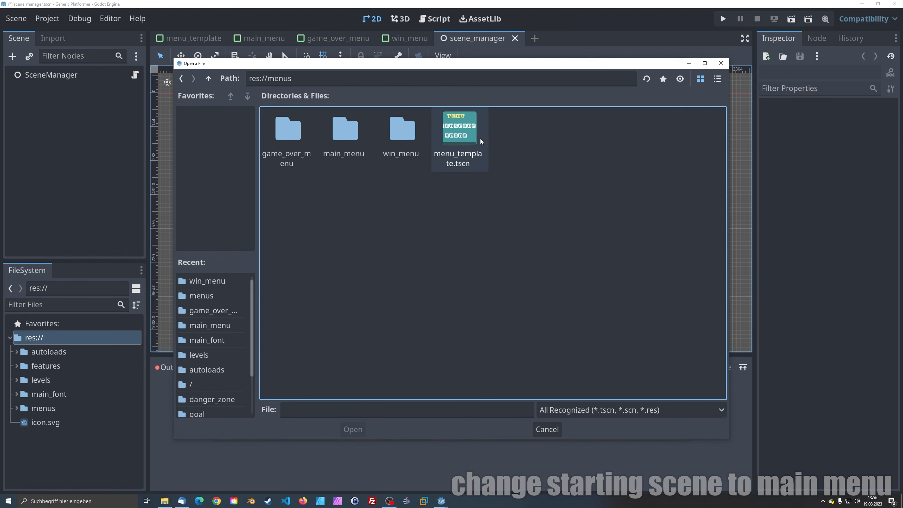
{"action": "double_click", "coordinate": [346, 137]}
{"action": "left_click", "coordinate": [295, 140]}
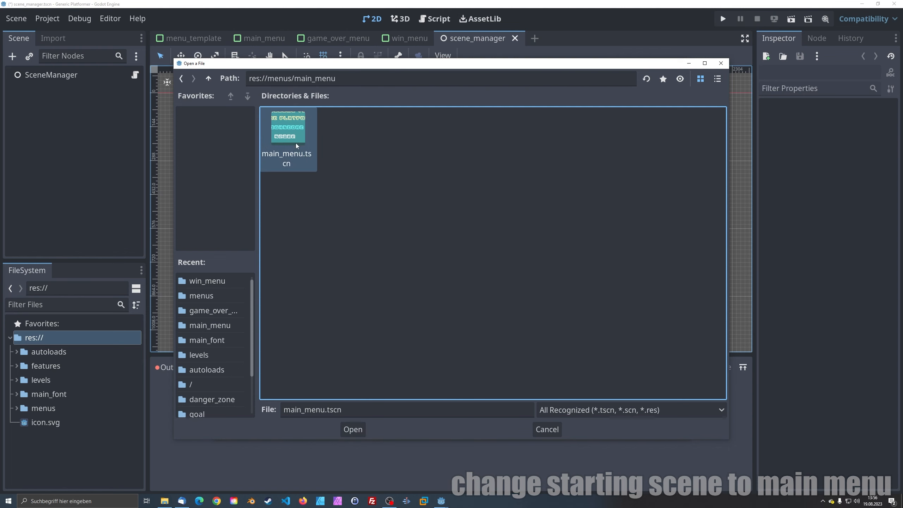
{"action": "left_click", "coordinate": [355, 430]}
{"action": "left_click", "coordinate": [450, 425]}
Step: Save the scene and run the project to check its starting scene, closing the game window at the end
{"action": "key", "text": "ctrl+s"}
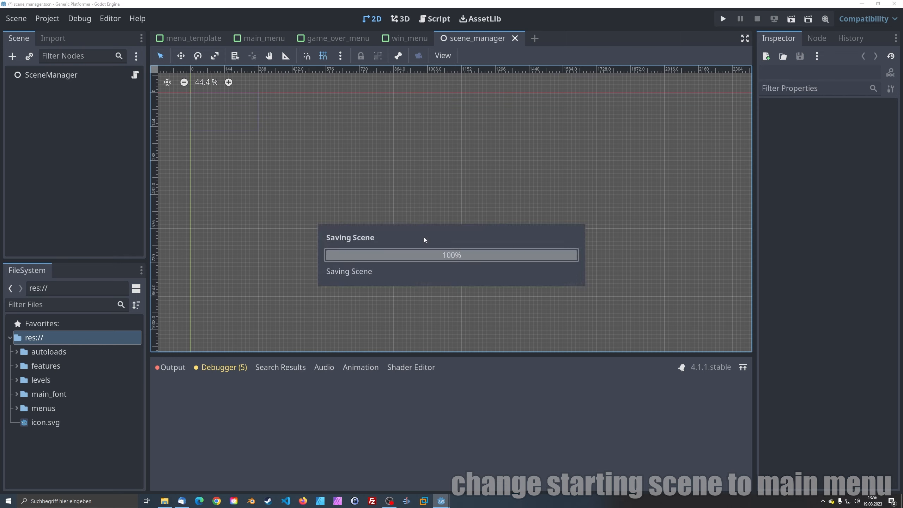
{"action": "left_click", "coordinate": [722, 19]}
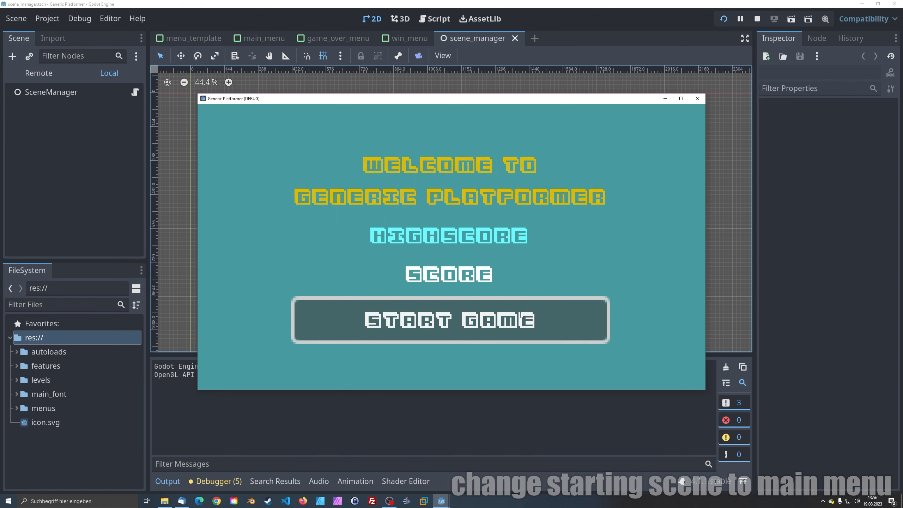
{"action": "left_click", "coordinate": [697, 99]}
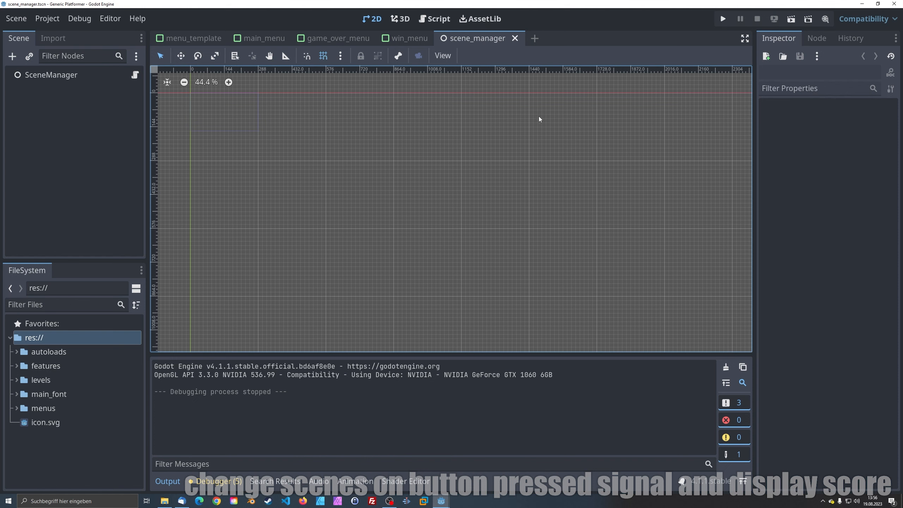
Step: Replace the MainMenu node's script in the main_menu scene with a new res://menus/main_menu/main_menu.gd that extends MenuTemplate
{"action": "left_click", "coordinate": [265, 38]}
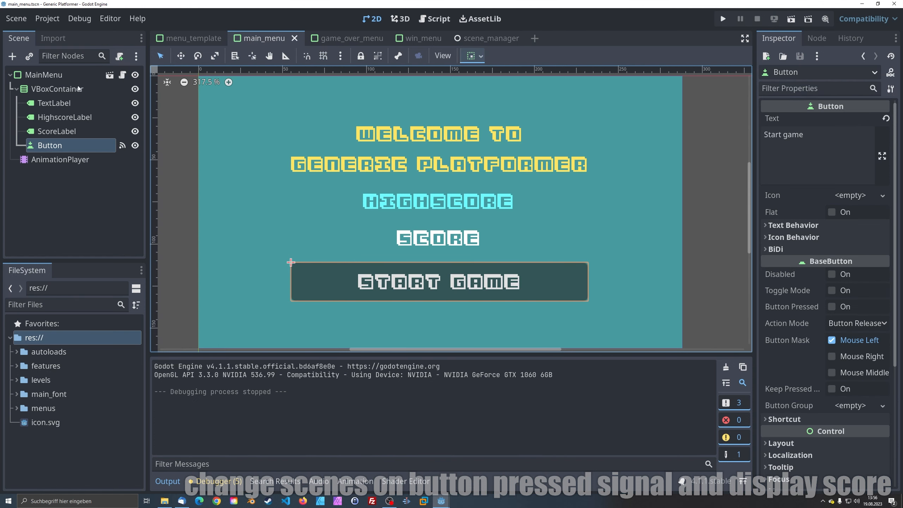
{"action": "left_click", "coordinate": [60, 77]}
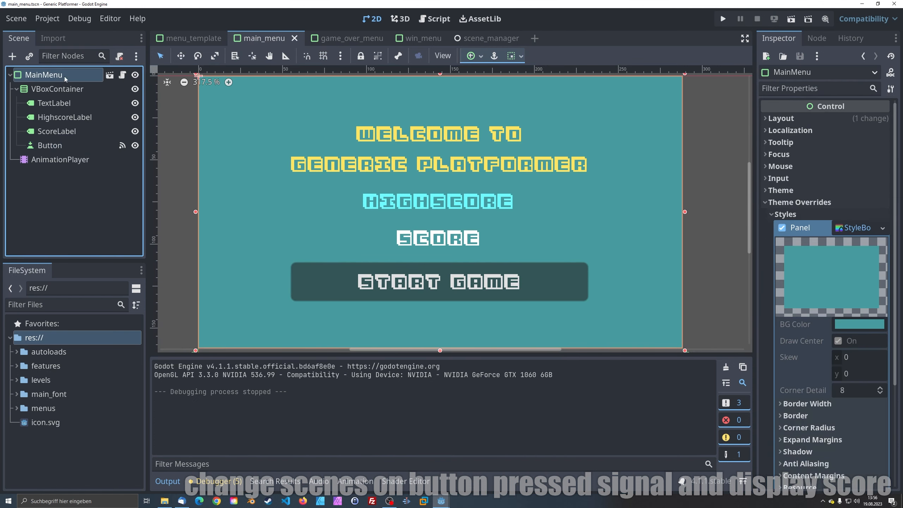
{"action": "left_click", "coordinate": [120, 59]}
{"action": "left_click", "coordinate": [120, 57]}
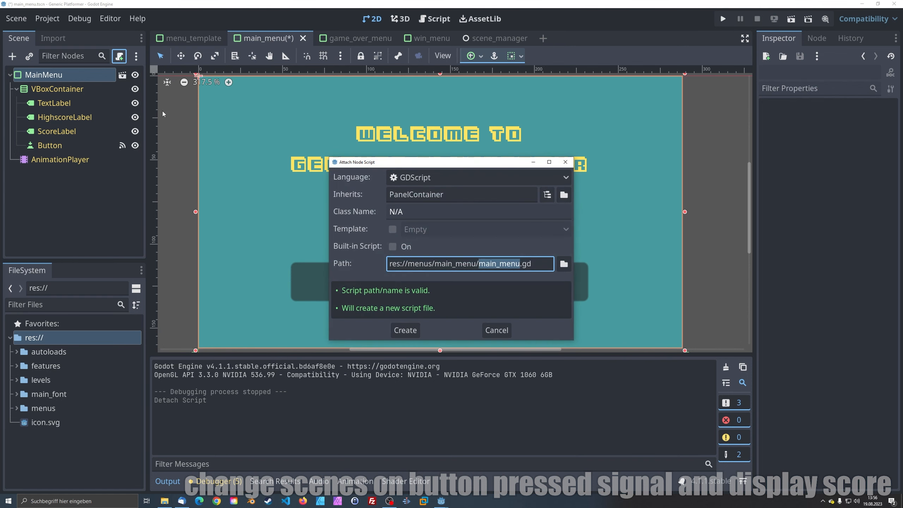
{"action": "left_click", "coordinate": [405, 330]}
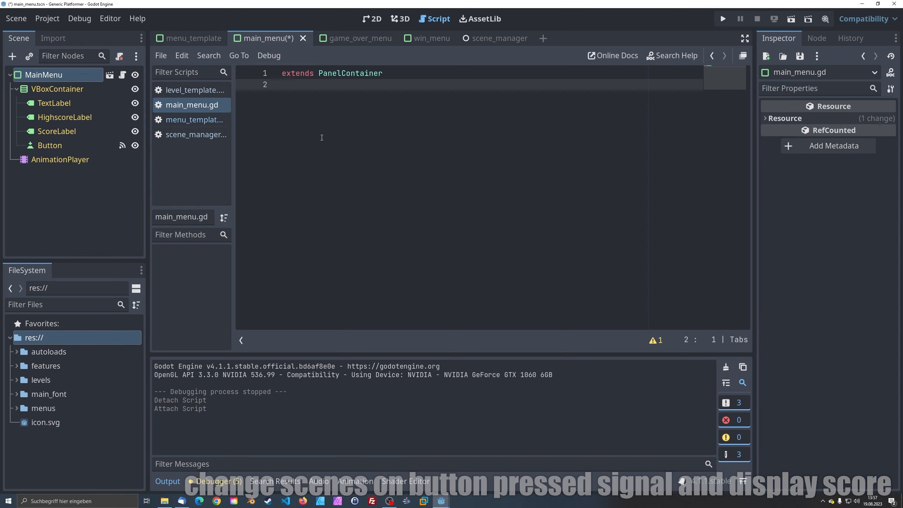
{"action": "left_click_drag", "start_coordinate": [383, 73], "coordinate": [320, 76]}
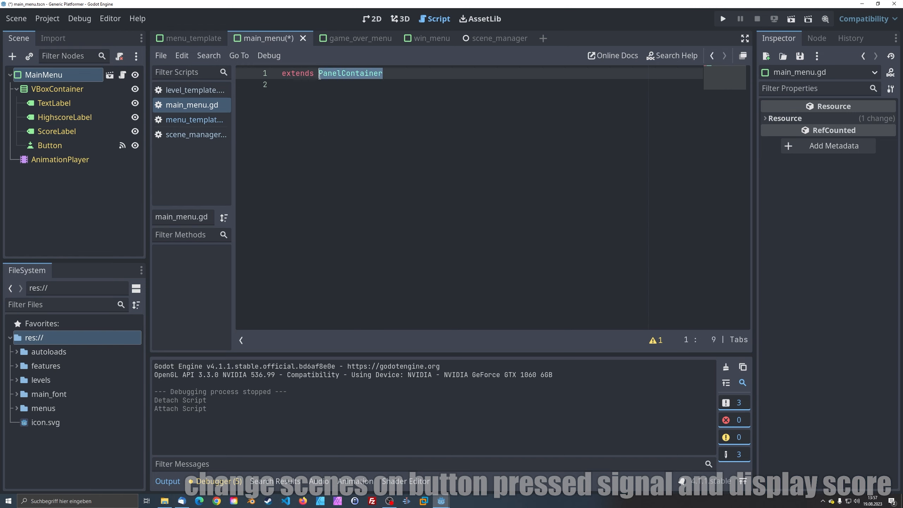
{"action": "type", "text": "MenuTemplate"}
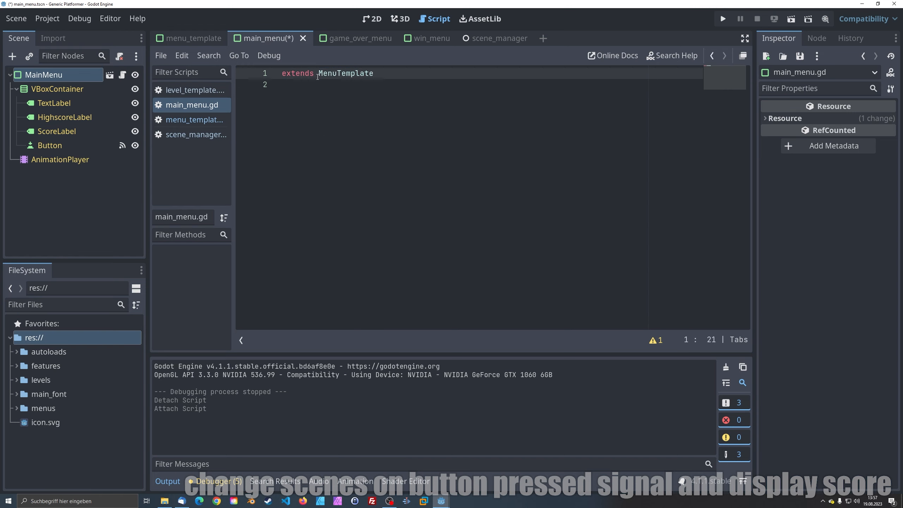
Step: Add an _on_button_pressed() function to main_menu.gd that calls SceneManager.set_scene_to_index(2), and save the script
{"action": "key", "text": "Down"}
{"action": "key", "text": "Return"}
{"action": "key", "text": "Return"}
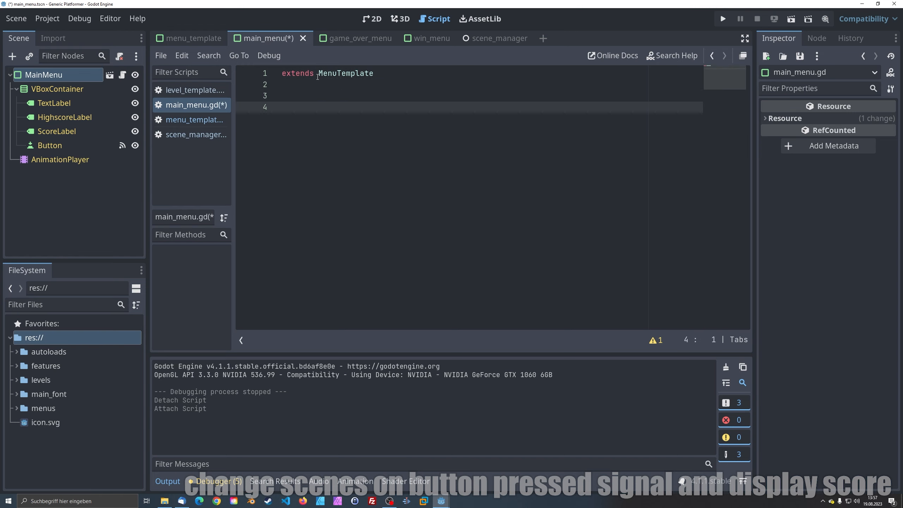
{"action": "key", "text": "BackSpace"}
{"action": "key", "text": "BackSpace"}
{"action": "type", "text": "func _on"}
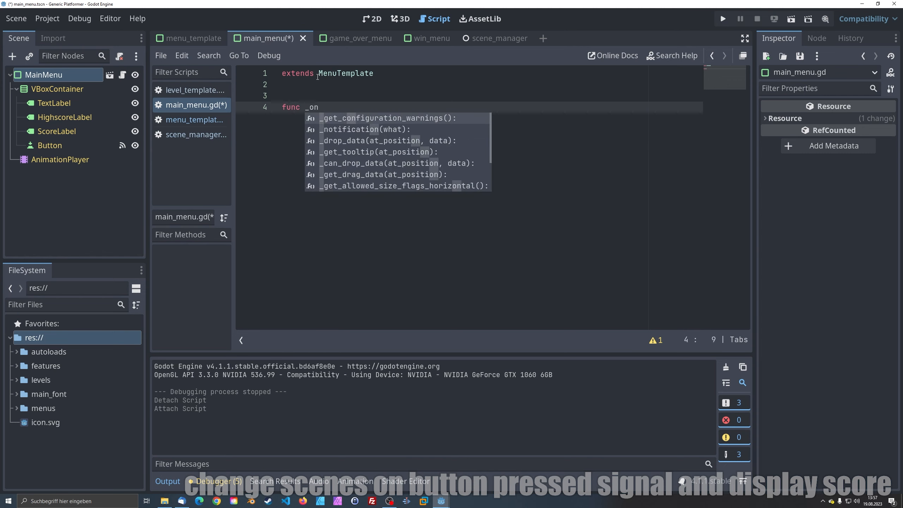
{"action": "type", "text": "_button_pressed():"}
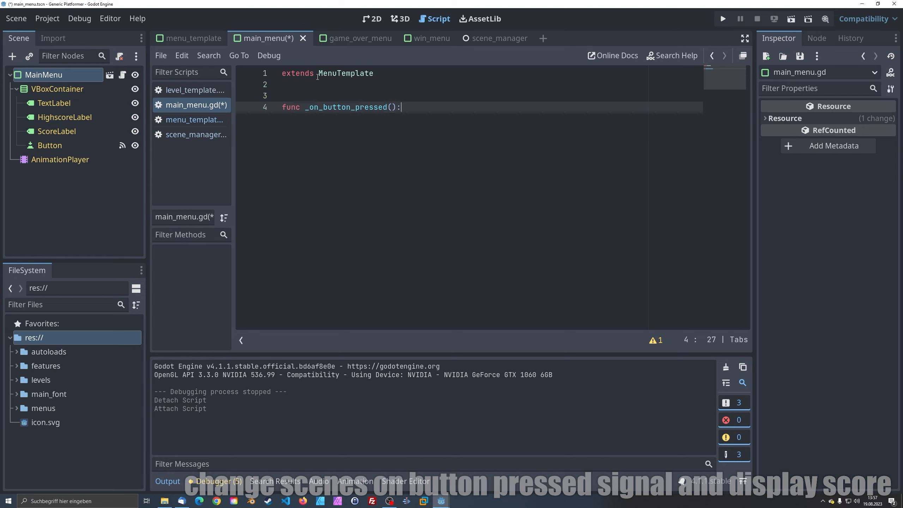
{"action": "key", "text": "Return"}
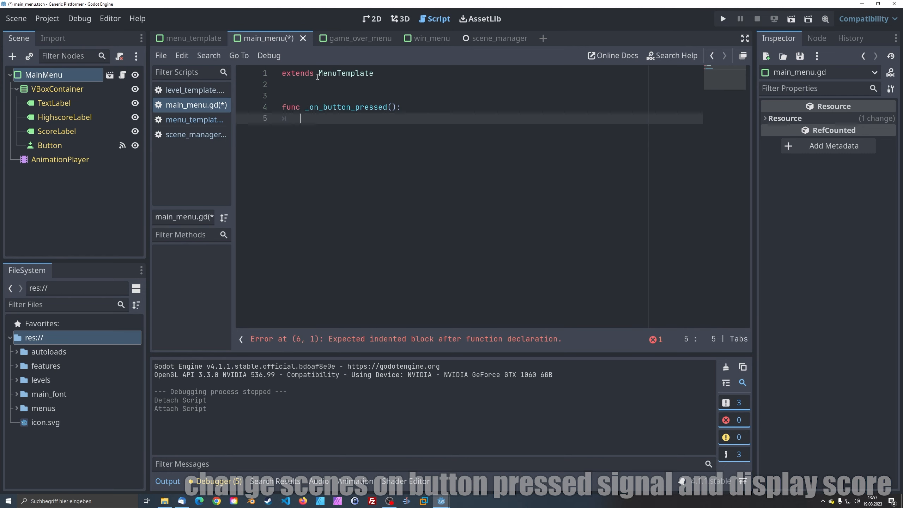
{"action": "type", "text": "SceneManager.set_scene"}
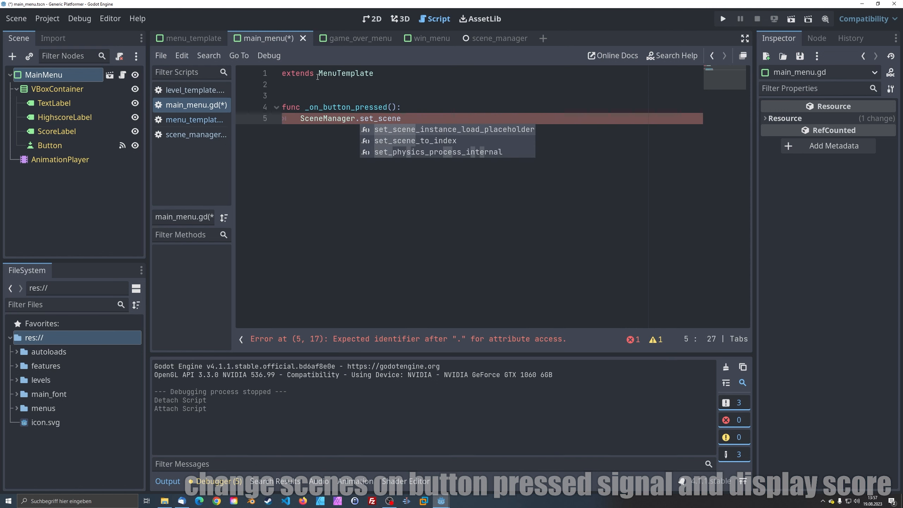
{"action": "key", "text": "Down"}
{"action": "key", "text": "Return"}
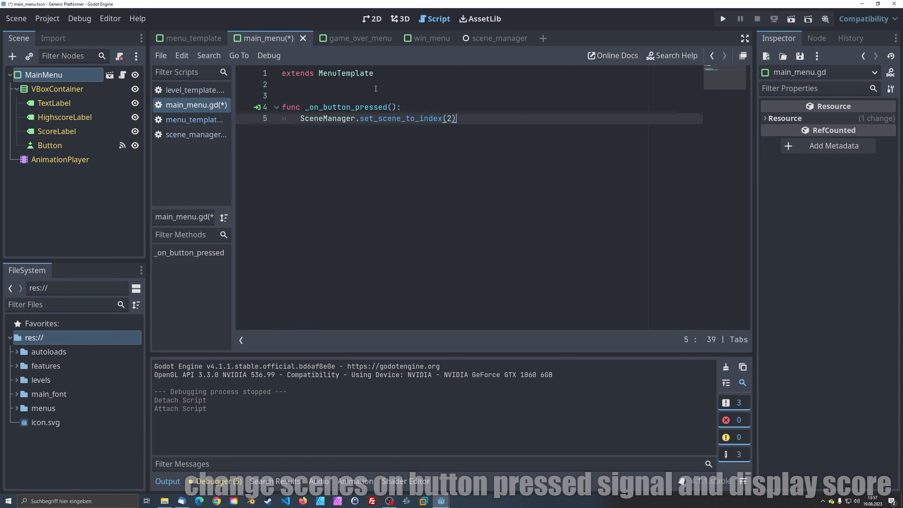
{"action": "key", "text": "ctrl+s"}
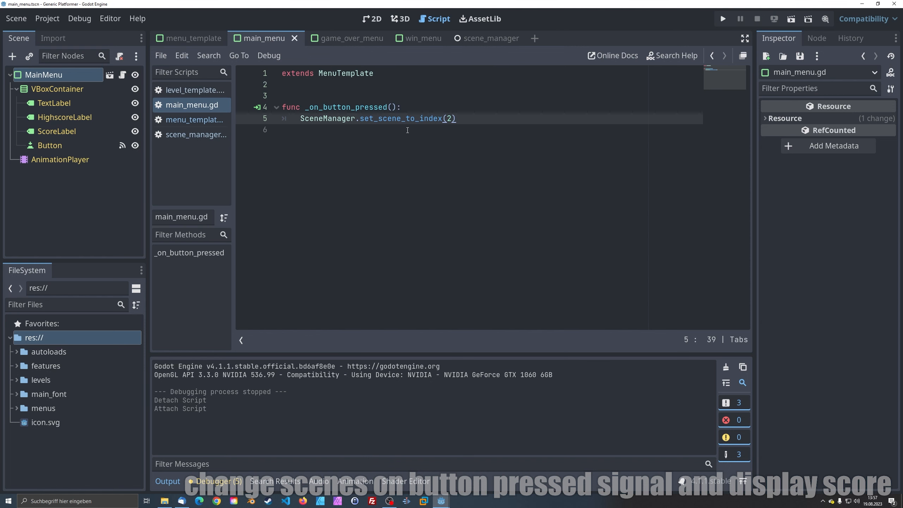
Step: Run the project, start the game from the main menu, play until the player dies and close the game window
{"action": "left_click", "coordinate": [725, 20]}
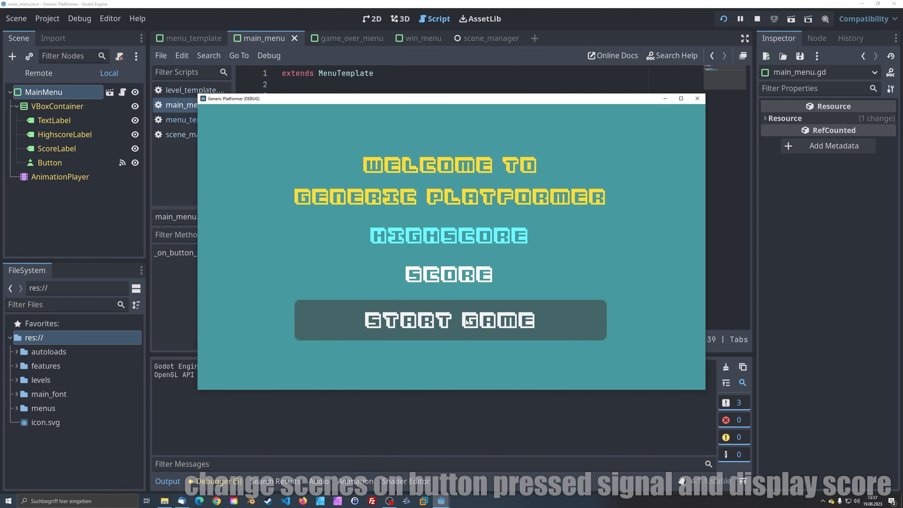
{"action": "left_click", "coordinate": [465, 319]}
{"action": "key", "text": "Right"}
{"action": "key", "text": "space"}
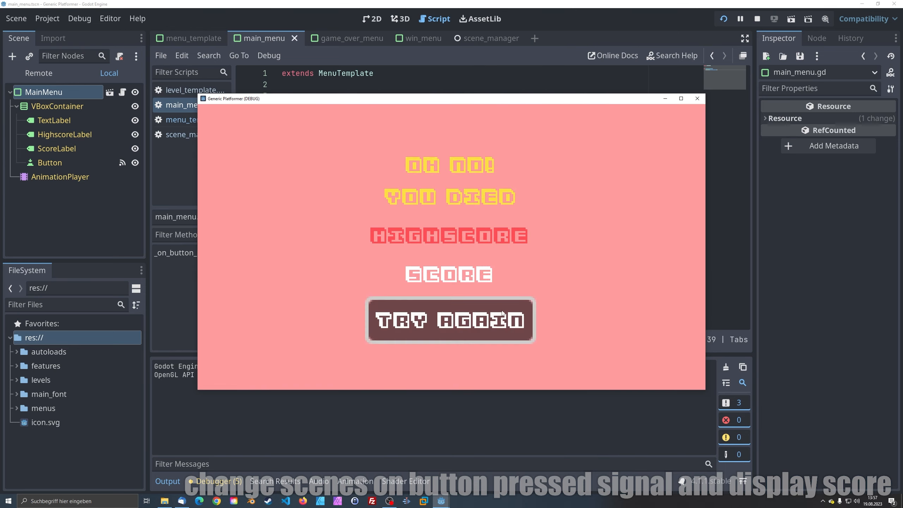
{"action": "left_click", "coordinate": [697, 98]}
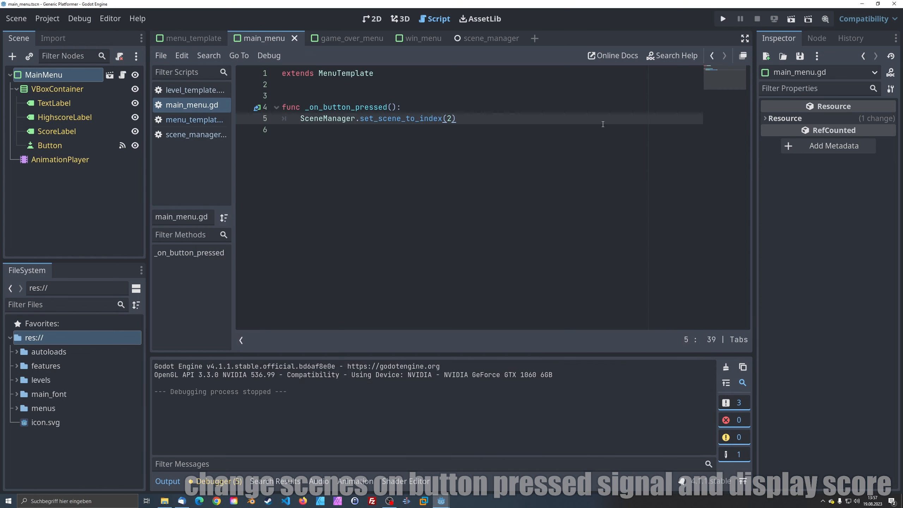
Step: Replace the GameOverMenu node's script in the game_over_menu scene with a new game_over_menu.gd that extends MenuTemplate
{"action": "left_click", "coordinate": [353, 37]}
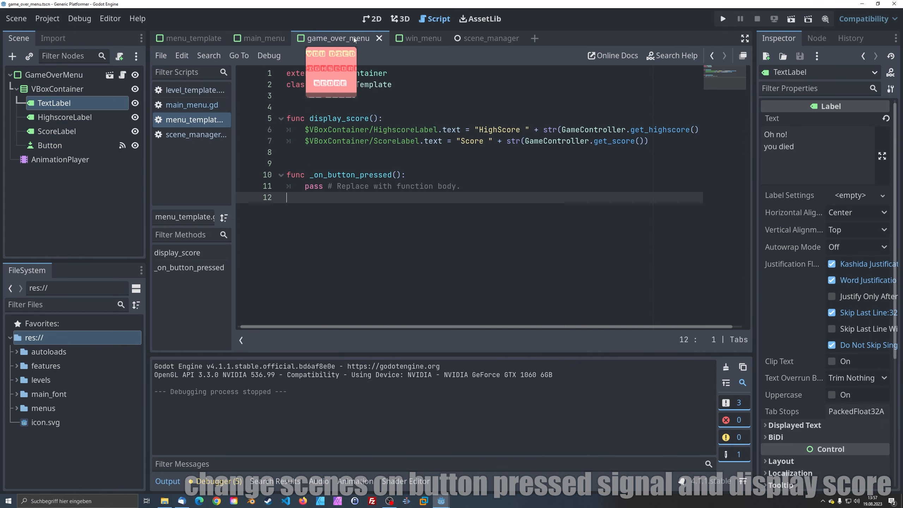
{"action": "left_click", "coordinate": [65, 74]}
{"action": "left_click", "coordinate": [120, 57]}
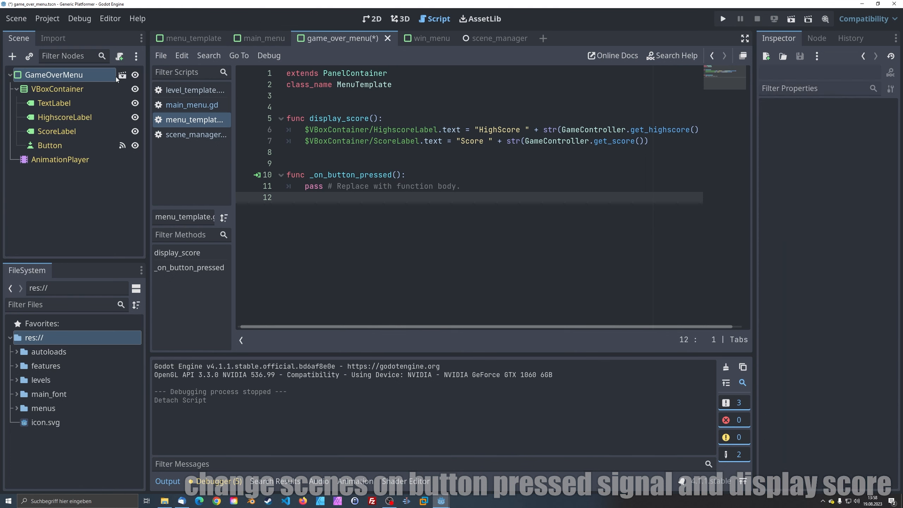
{"action": "left_click", "coordinate": [120, 57]}
{"action": "left_click", "coordinate": [405, 329]}
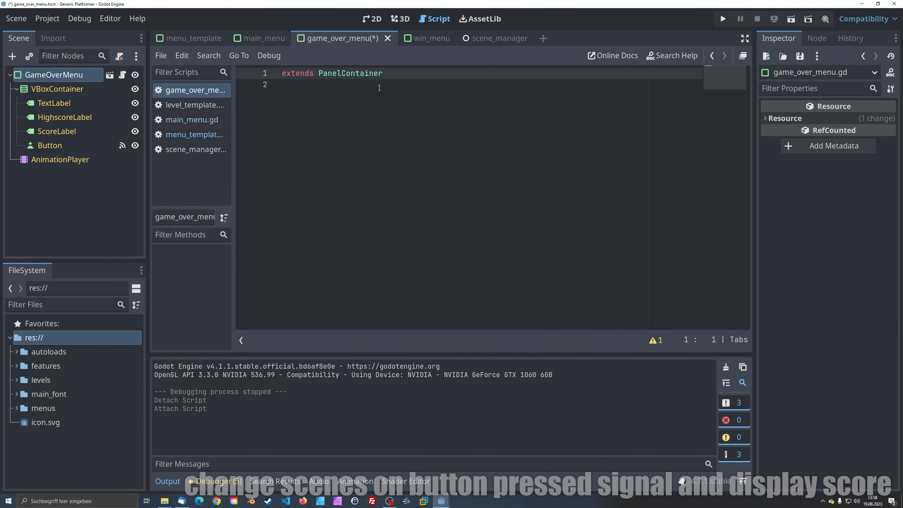
{"action": "left_click_drag", "start_coordinate": [382, 74], "coordinate": [319, 76]}
{"action": "type", "text": "MenuTemplate"}
Step: Add an _on_button_pressed() function to game_over_menu.gd that calls SceneManager.set_scene_to_index(2), and save the script
{"action": "key", "text": "Down"}
{"action": "key", "text": "Return"}
{"action": "key", "text": "Return"}
{"action": "type", "text": "fun"}
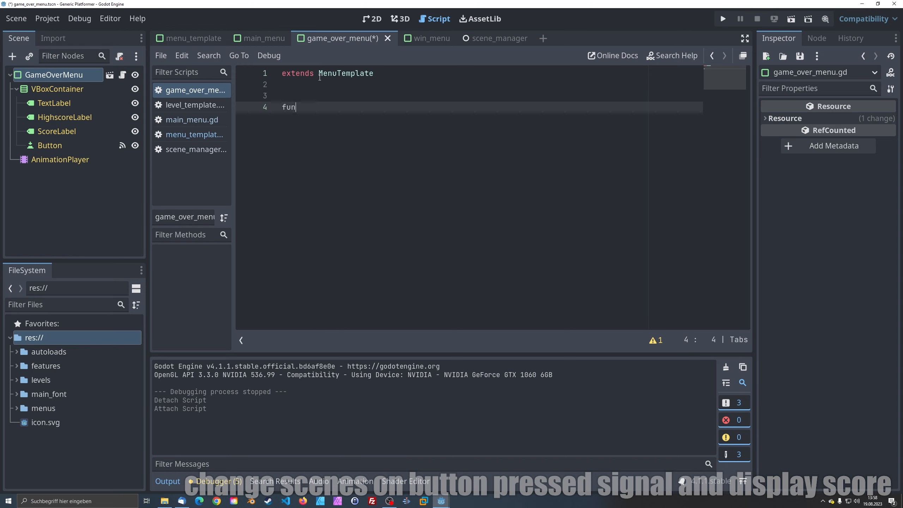
{"action": "type", "text": "c _on_button_pressed("}
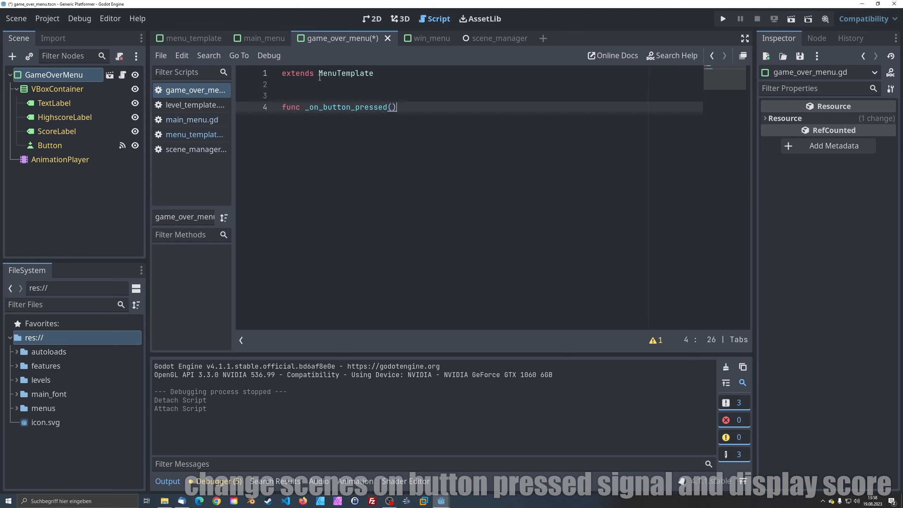
{"action": "type", "text": "):"}
{"action": "key", "text": "Return"}
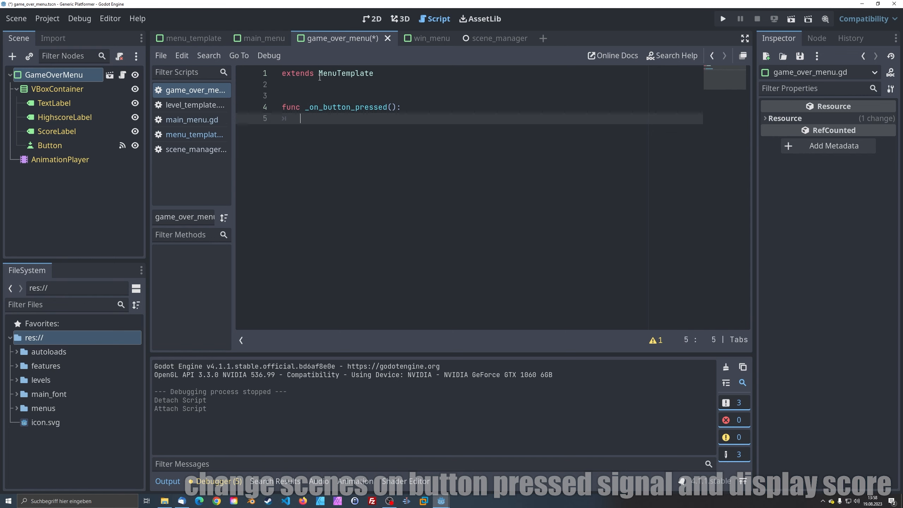
{"action": "type", "text": "Scen"}
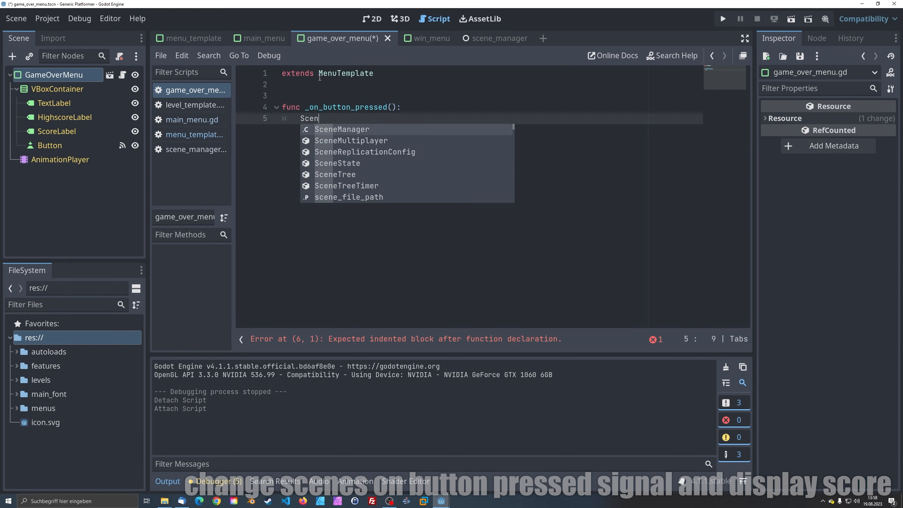
{"action": "type", "text": "eManager.se"}
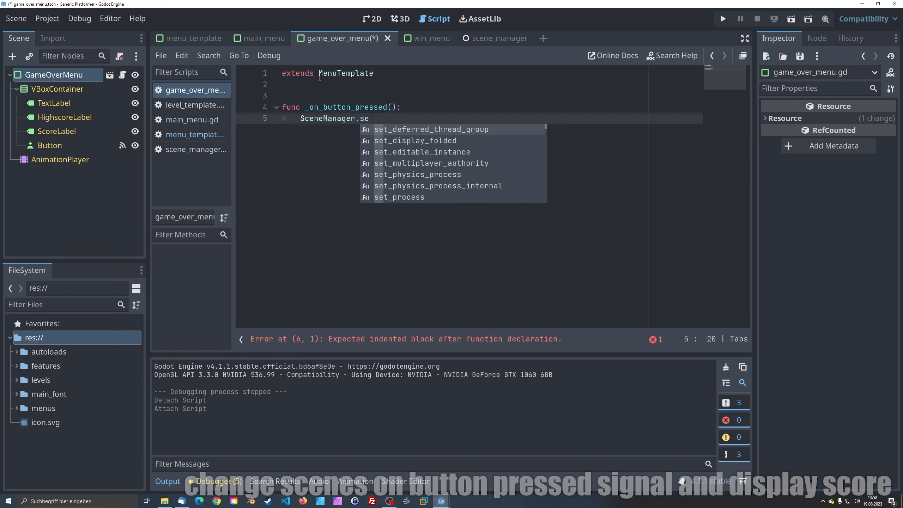
{"action": "type", "text": "t_scene"}
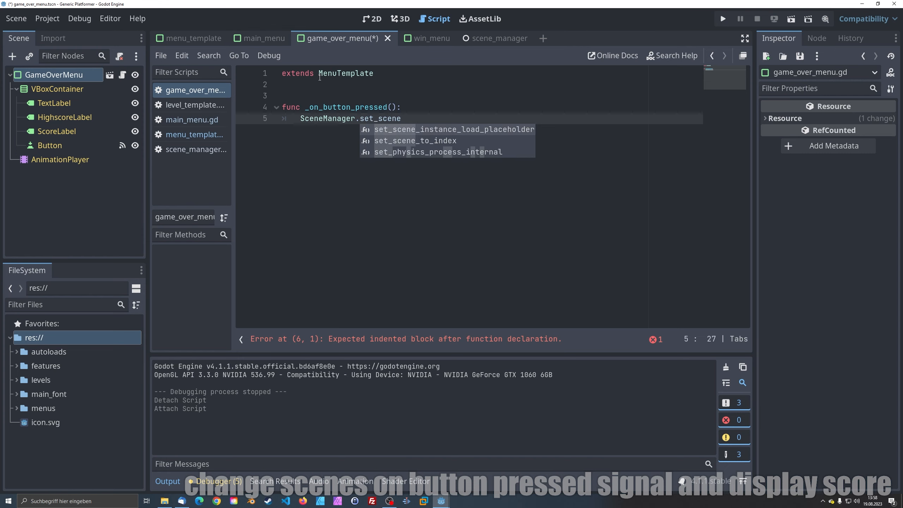
{"action": "key", "text": "Down"}
{"action": "key", "text": "Return"}
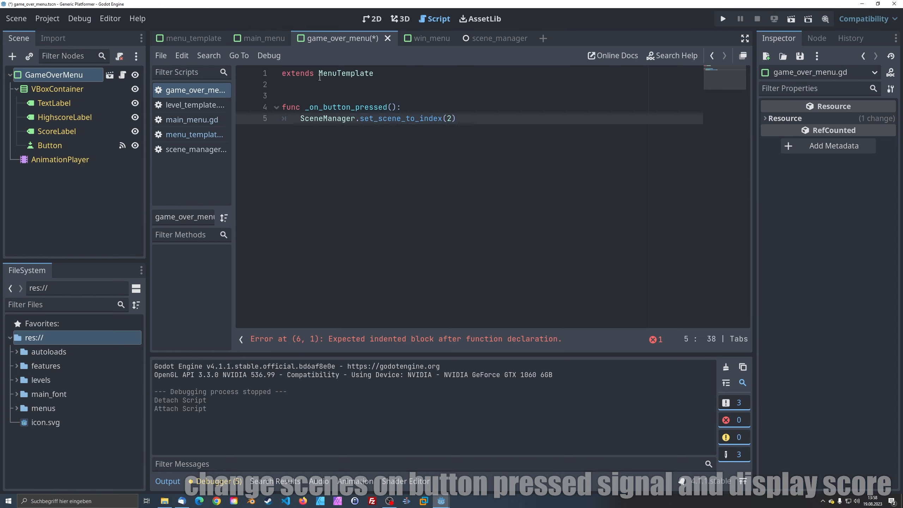
{"action": "key", "text": "ctrl+s"}
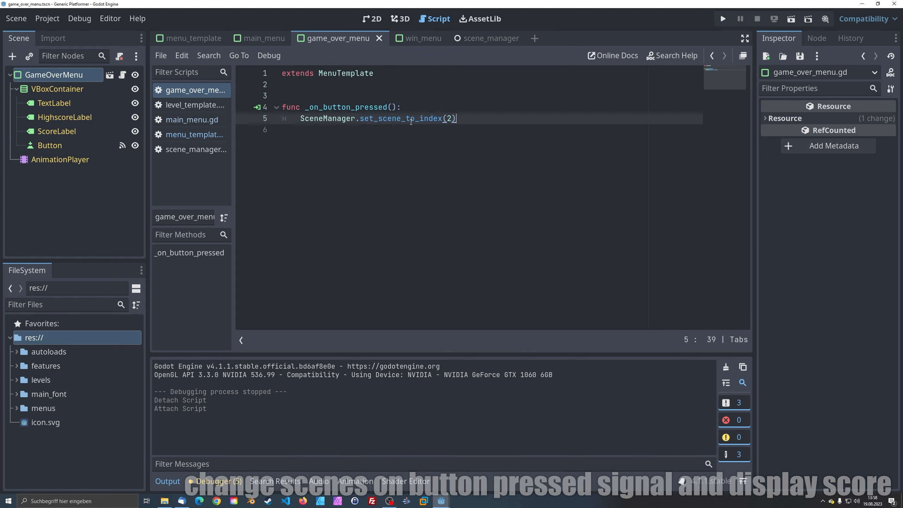
Step: Run the project, test the Start Game and Try Again buttons by playing until the player dies, and close the game window
{"action": "key", "text": "F5"}
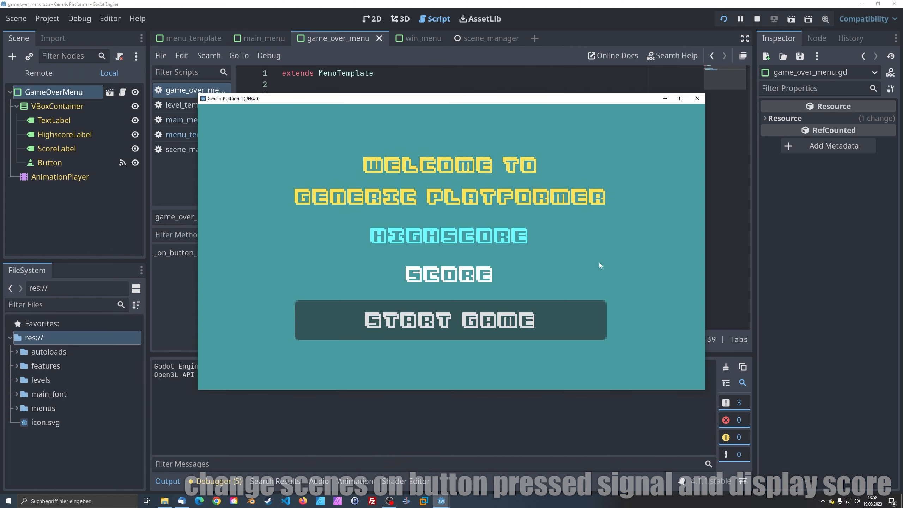
{"action": "left_click", "coordinate": [550, 303]}
{"action": "key", "text": "Right"}
{"action": "key", "text": "space"}
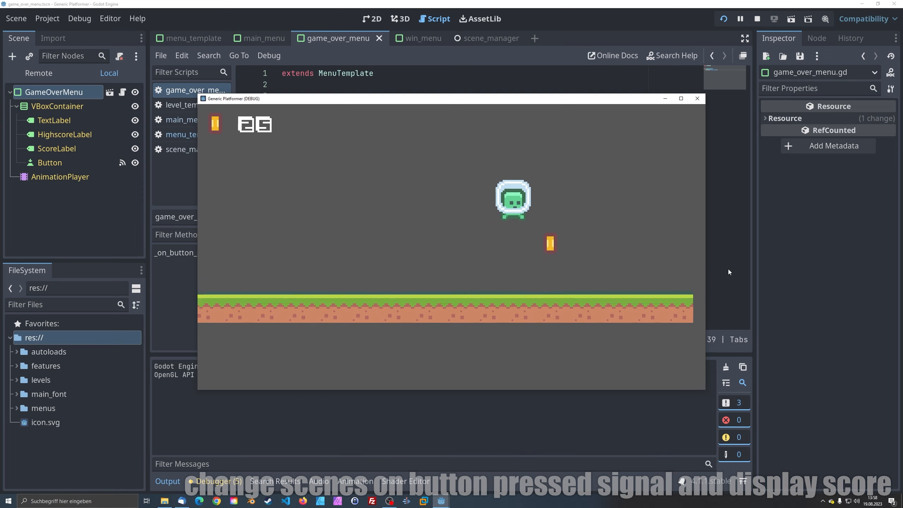
{"action": "key", "text": "Left"}
{"action": "key", "text": "Right"}
{"action": "key", "text": "space"}
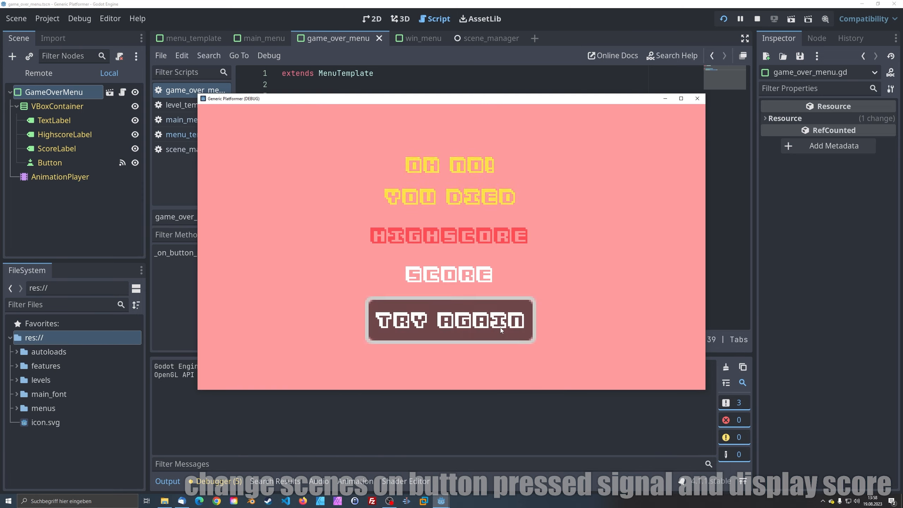
{"action": "left_click", "coordinate": [500, 328]}
{"action": "key", "text": "Right"}
{"action": "key", "text": "space"}
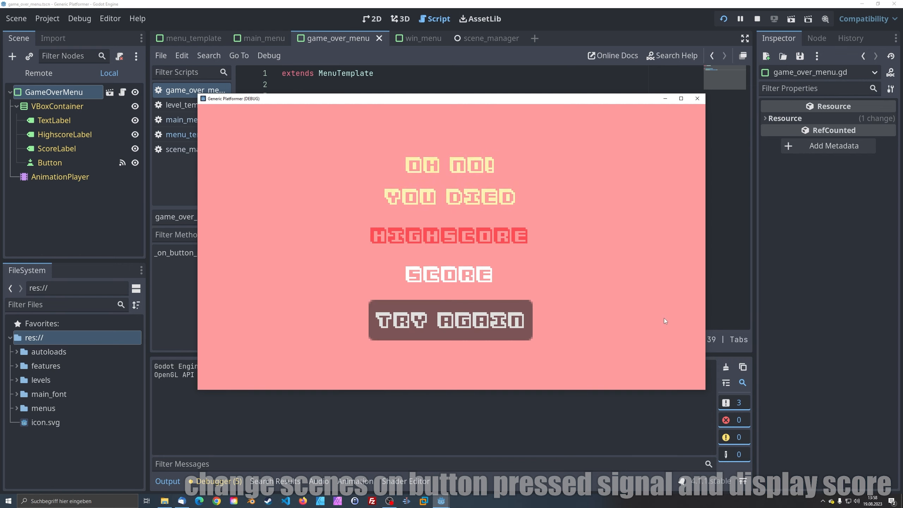
{"action": "left_click", "coordinate": [697, 100]}
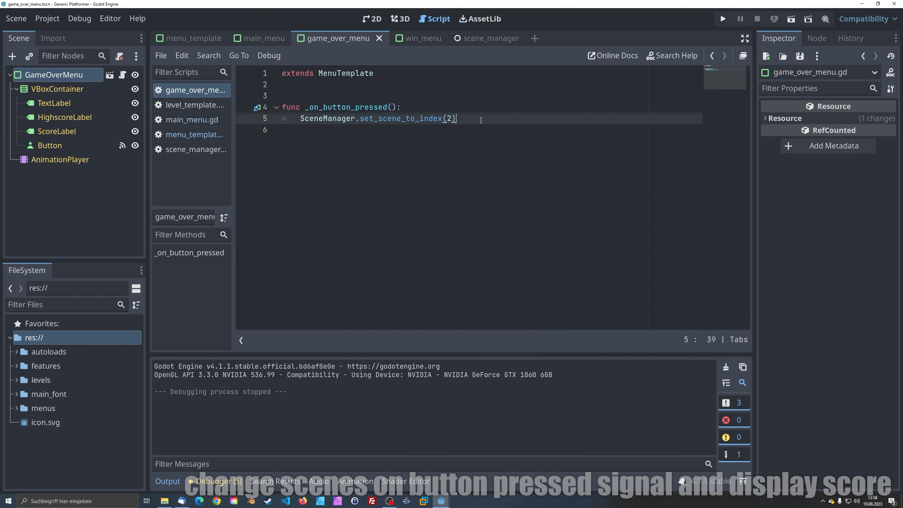
Step: Replace the WinMenu node's script in the win_menu scene with a new res://menus/win_menu/win_menu.gd that extends MenuTemplate
{"action": "left_click", "coordinate": [417, 40]}
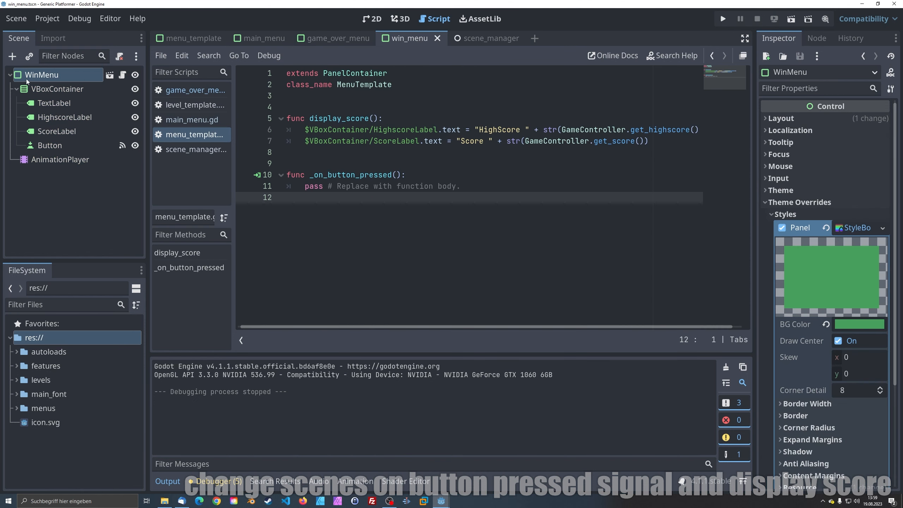
{"action": "left_click", "coordinate": [123, 75]}
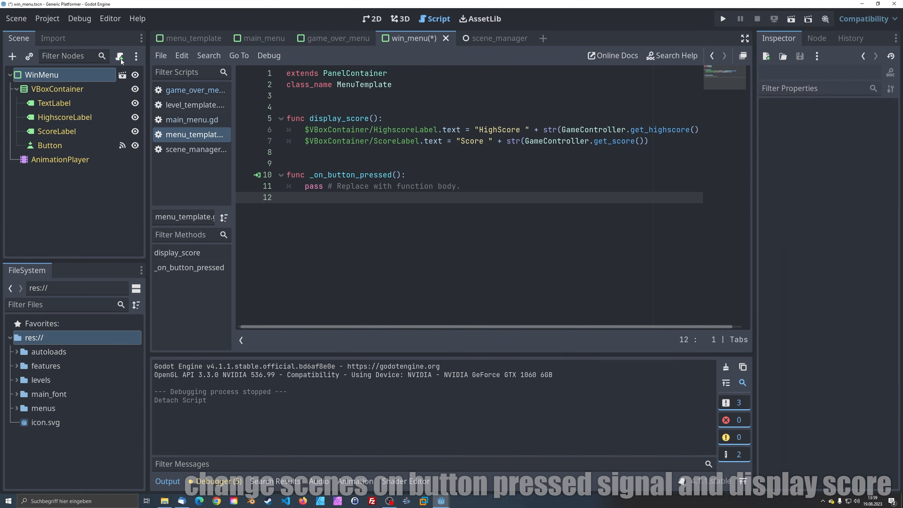
{"action": "left_click", "coordinate": [120, 59]}
{"action": "left_click", "coordinate": [404, 330]}
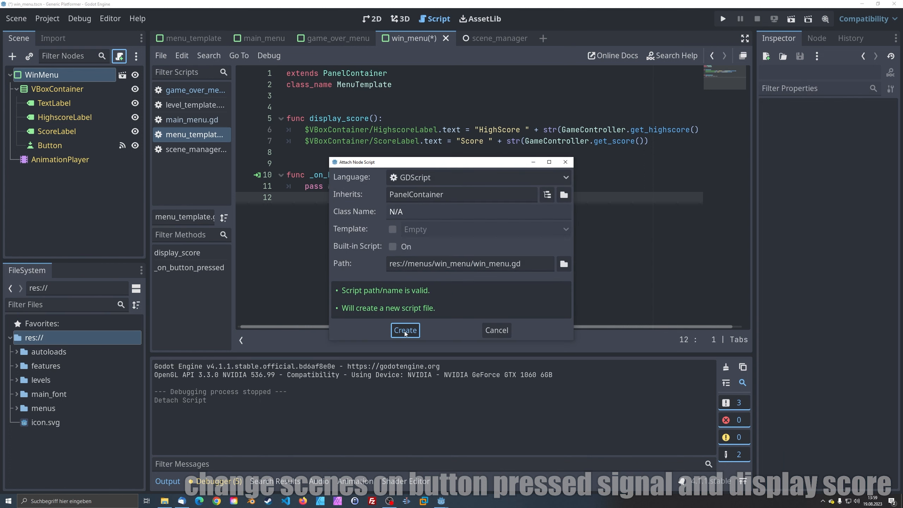
{"action": "left_click_drag", "start_coordinate": [391, 74], "coordinate": [321, 76]}
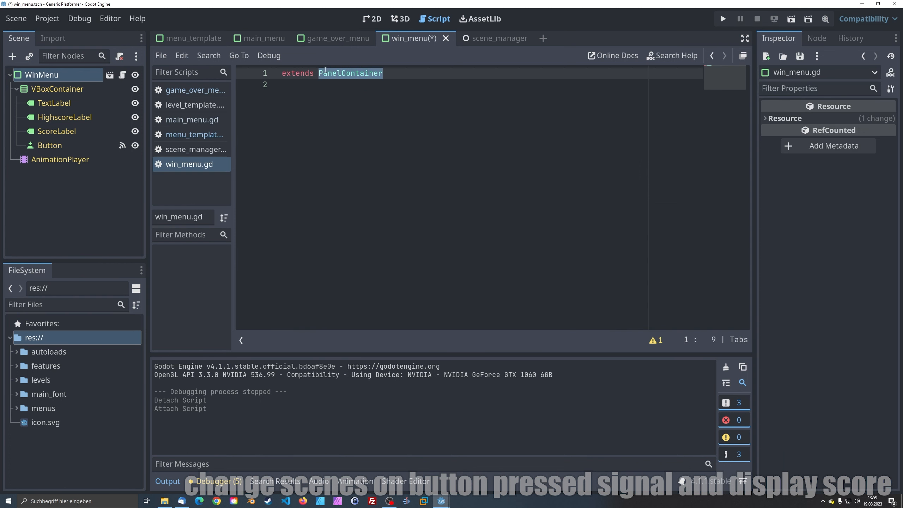
{"action": "type", "text": "Menu"}
{"action": "key", "text": "Return"}
Step: Add an _on_button_pressed() function to win_menu.gd that calls SceneManager.set_scene_to_index(1), and save the script
{"action": "key", "text": "Return"}
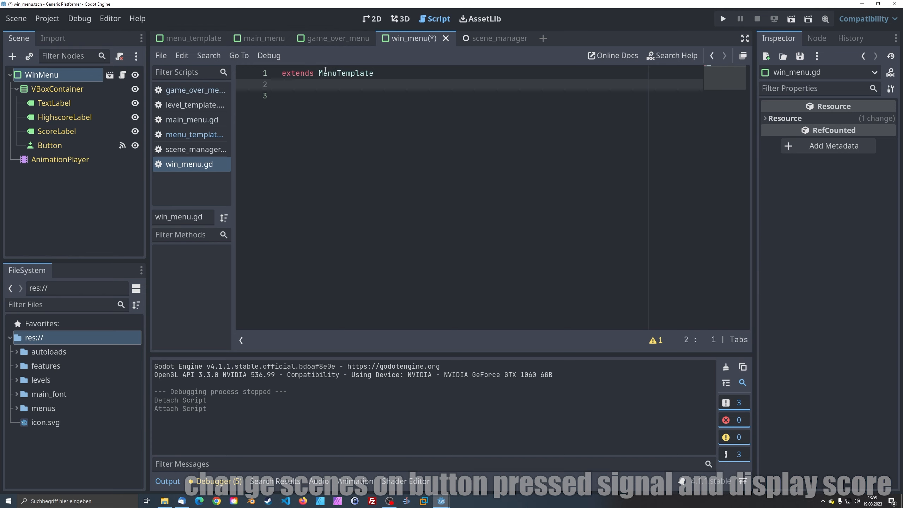
{"action": "key", "text": "Return"}
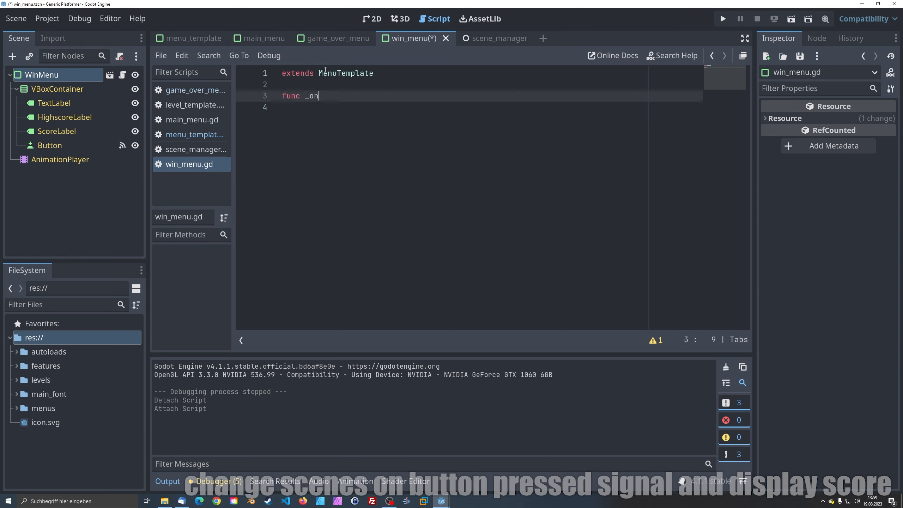
{"action": "type", "text": "func _on_u"}
{"action": "key", "text": "BackSpace"}
{"action": "type", "text": "button_pressed():"}
{"action": "key", "text": "Return"}
{"action": "type", "text": "S"}
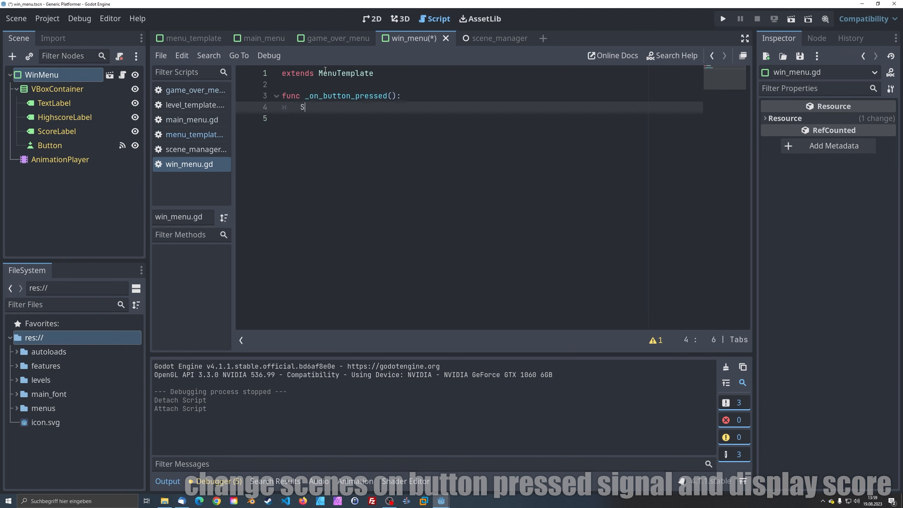
{"action": "type", "text": "ceneM"}
{"action": "key", "text": "Return"}
{"action": "type", "text": "."}
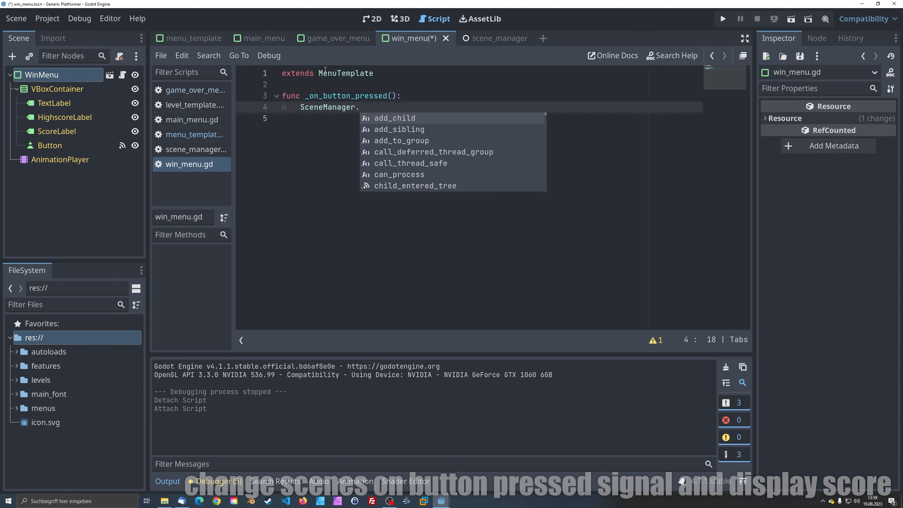
{"action": "type", "text": "set_scene"}
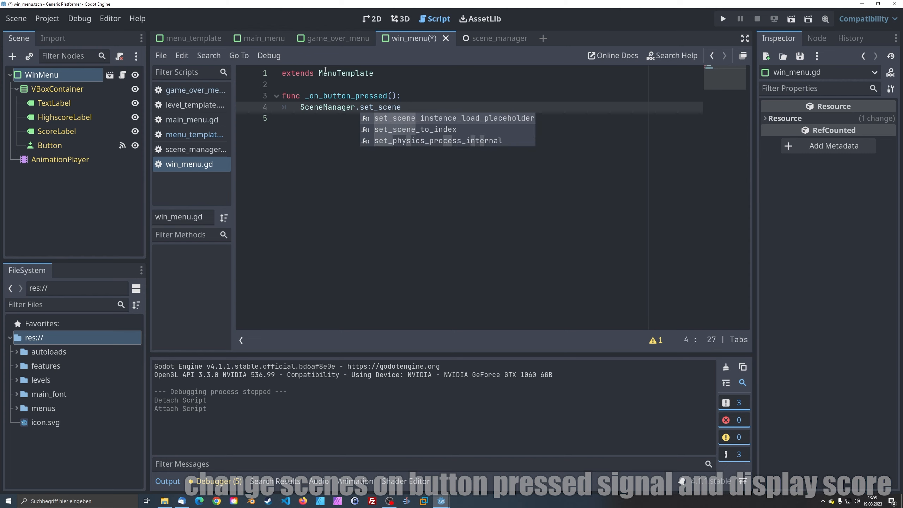
{"action": "type", "text": "_to"}
{"action": "key", "text": "Return"}
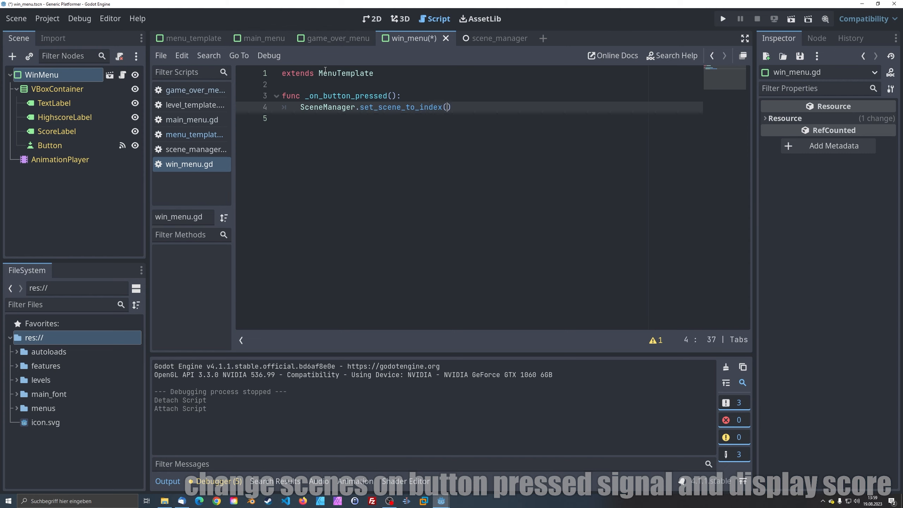
{"action": "key", "text": "End"}
{"action": "key", "text": "ctrl+s"}
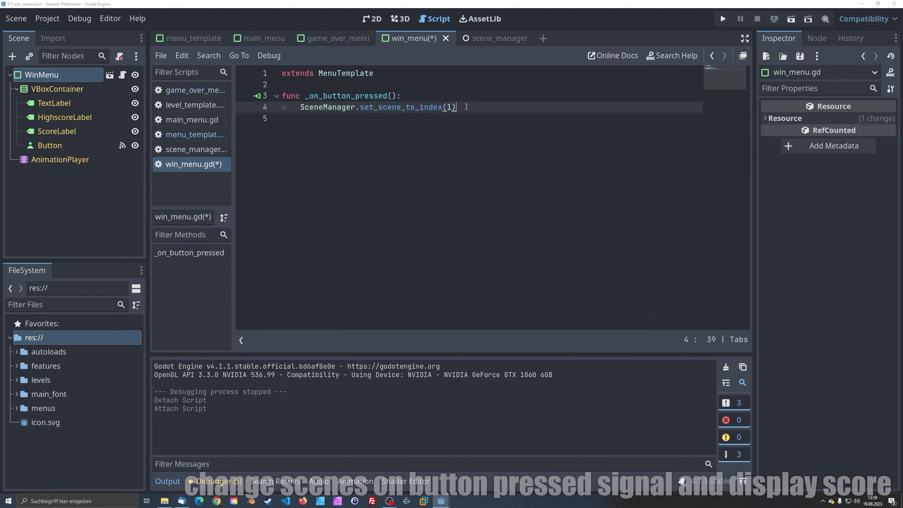
Step: Run the project, play through all levels to the win screen, test the Back to Main Menu button, and close the game window
{"action": "key", "text": "F6"}
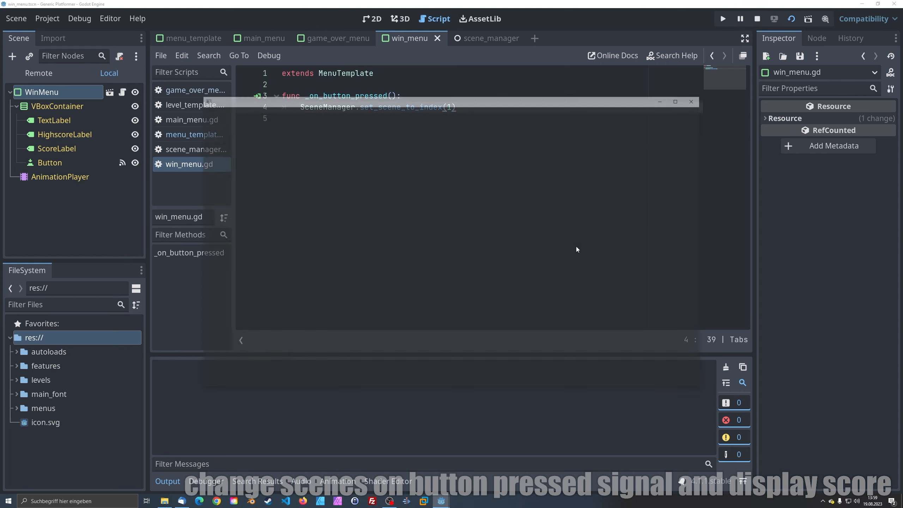
{"action": "left_click", "coordinate": [534, 324]}
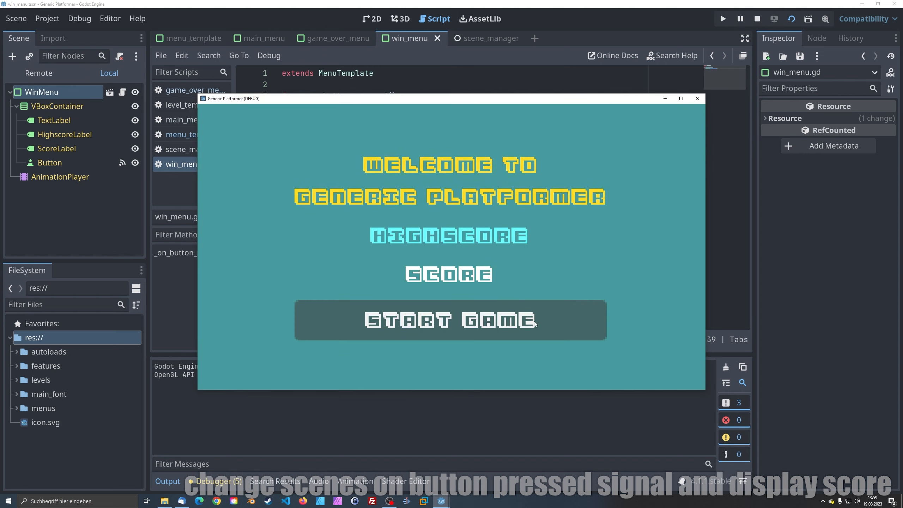
{"action": "left_click", "coordinate": [537, 328]}
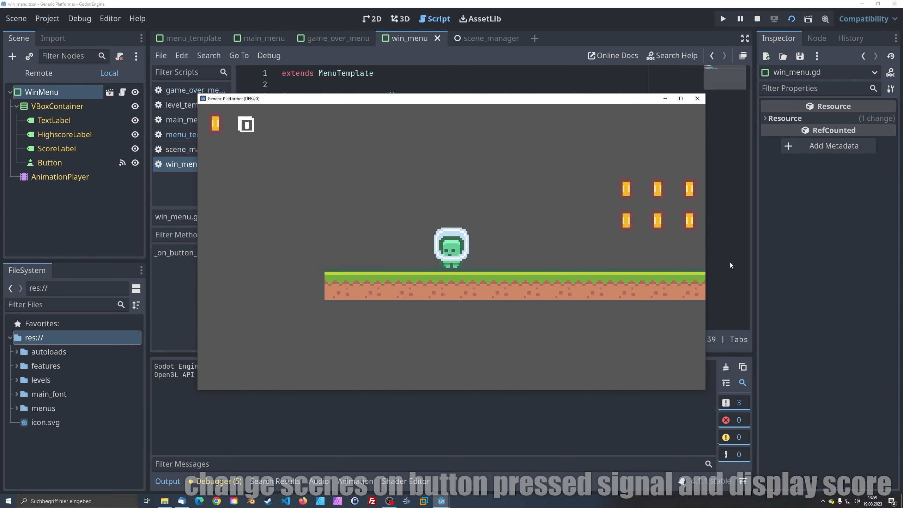
{"action": "key", "text": "Right"}
{"action": "key", "text": "space"}
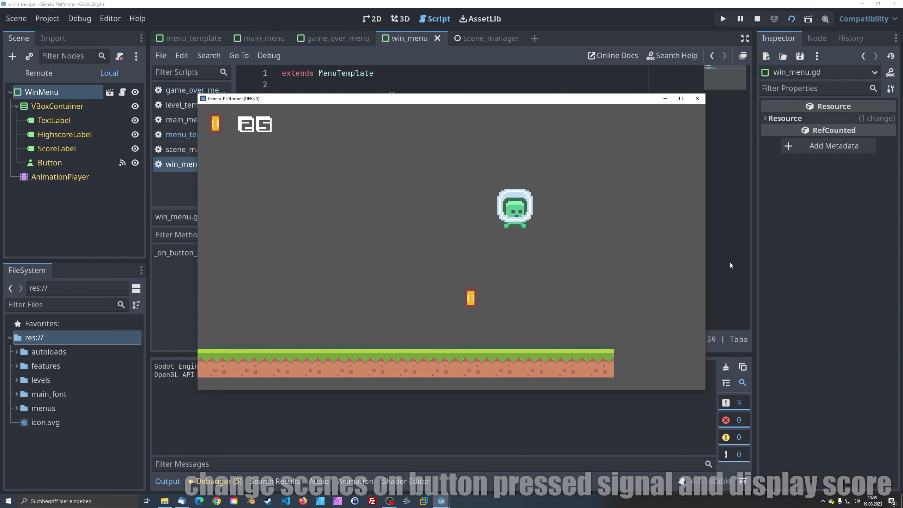
{"action": "key", "text": "Left"}
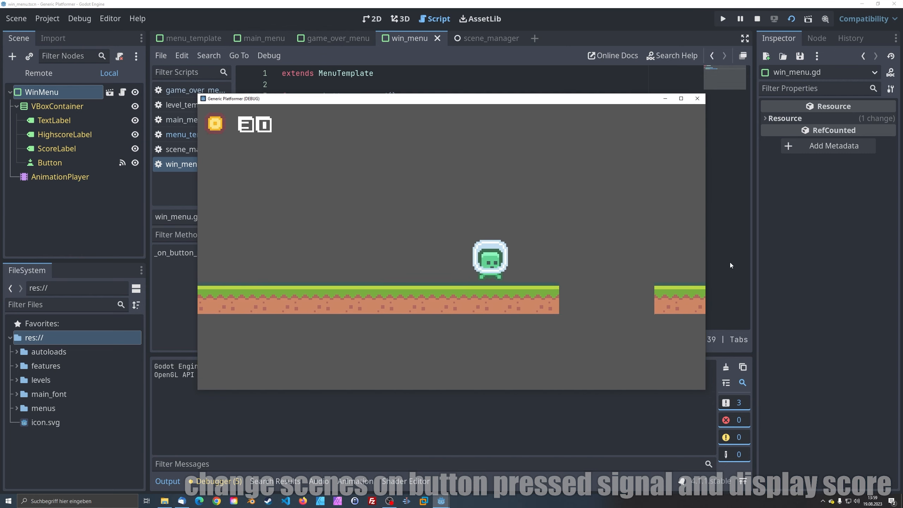
{"action": "key", "text": "Right"}
{"action": "key", "text": "space"}
{"action": "key", "text": "Left"}
{"action": "key", "text": "space"}
{"action": "key", "text": "Right"}
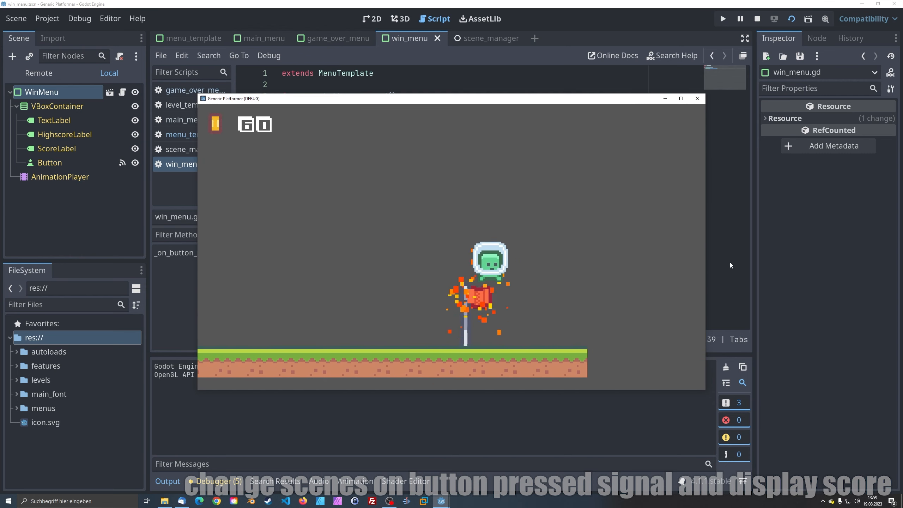
{"action": "key", "text": "Right"}
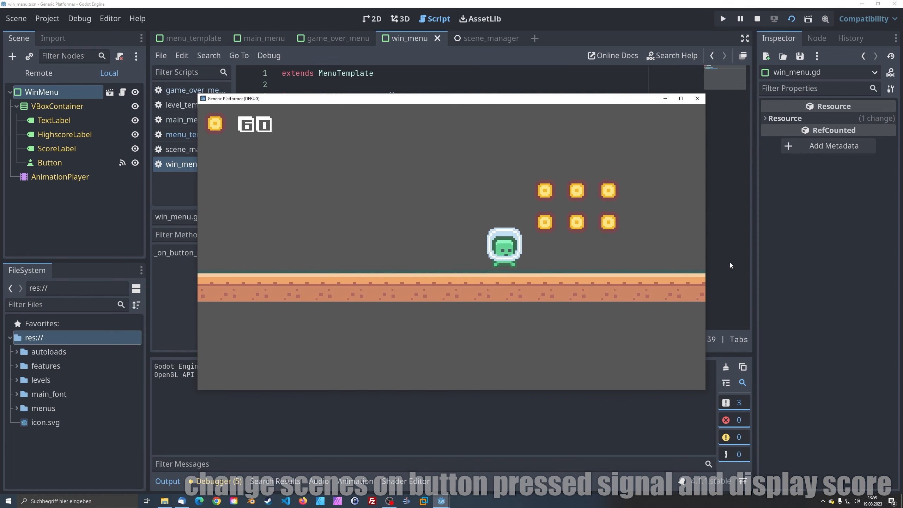
{"action": "key", "text": "space"}
{"action": "key", "text": "Left"}
{"action": "key", "text": "Right"}
{"action": "key", "text": "space"}
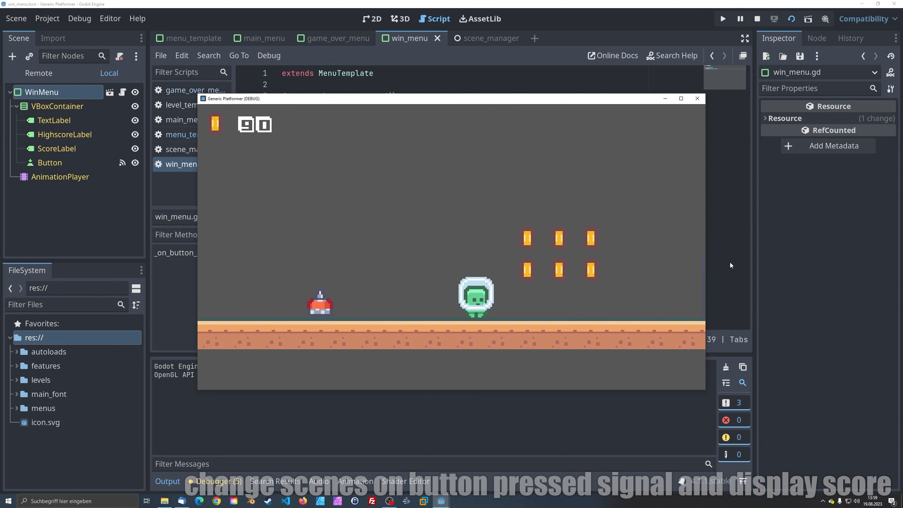
{"action": "key", "text": "space"}
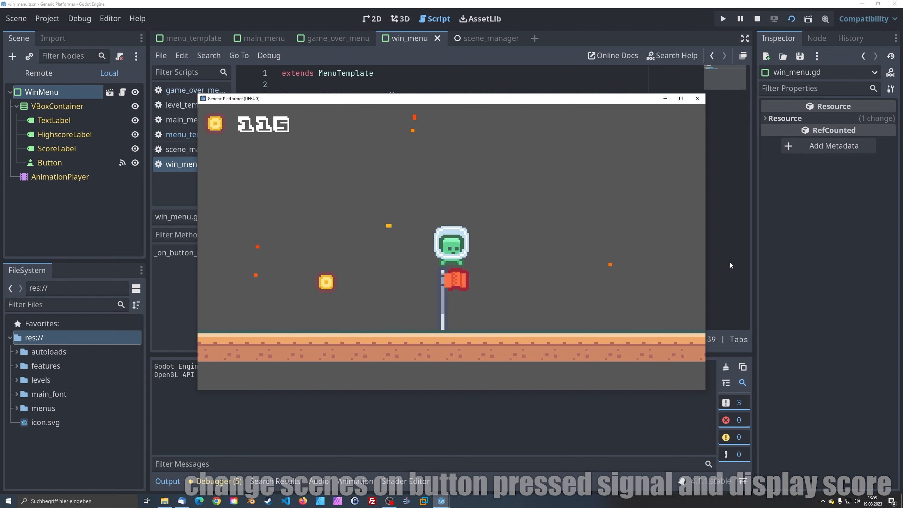
{"action": "key", "text": "Right"}
{"action": "key", "text": "space"}
{"action": "key", "text": "Right"}
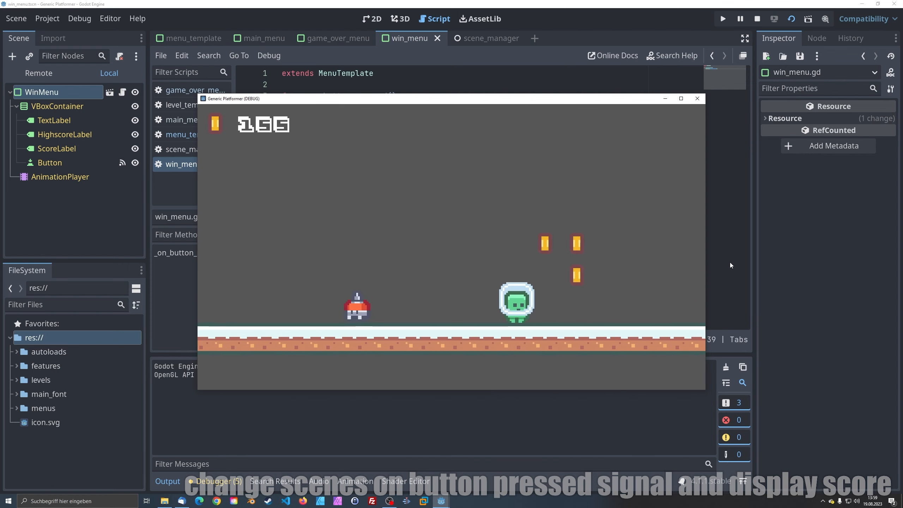
{"action": "key", "text": "space"}
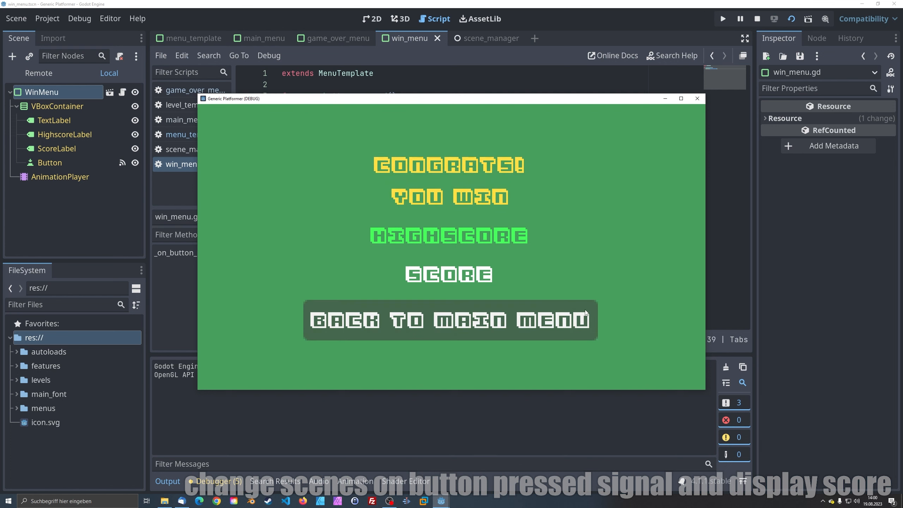
{"action": "left_click", "coordinate": [586, 312]}
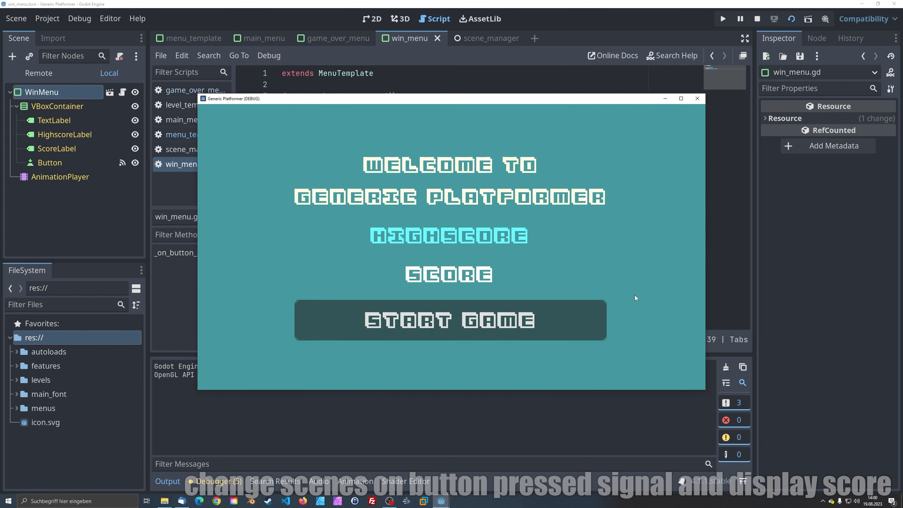
{"action": "left_click", "coordinate": [697, 99]}
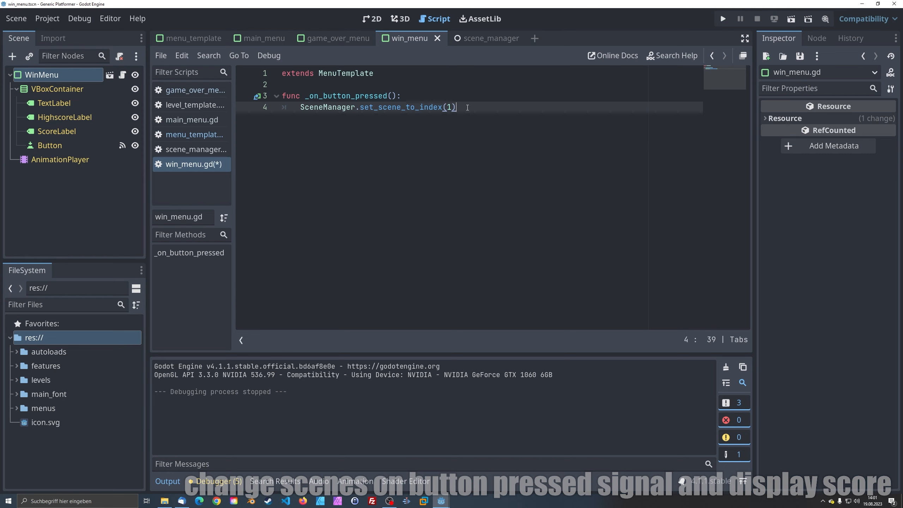
Step: Insert GameController.set_score(0) before the scene change in main_menu.gd's _on_button_pressed() function, and save
{"action": "left_click", "coordinate": [460, 99]}
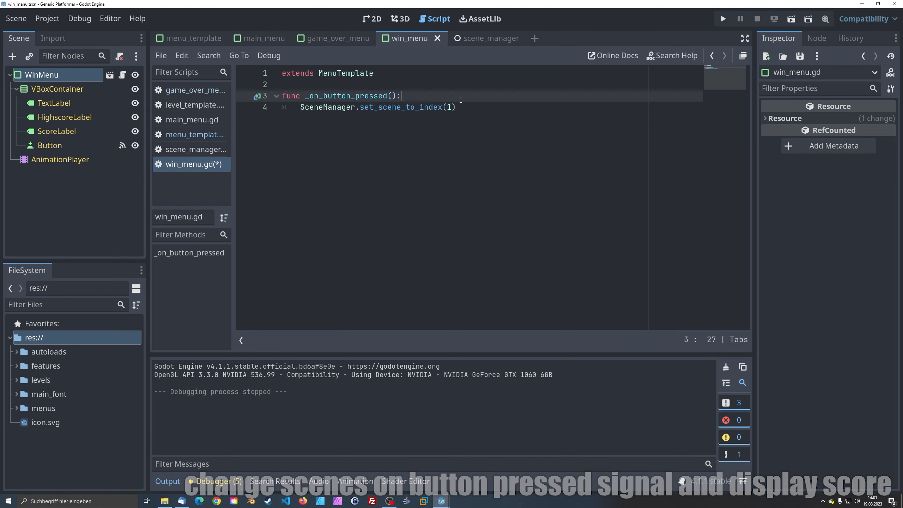
{"action": "left_click", "coordinate": [271, 42]}
{"action": "left_click", "coordinate": [409, 108]}
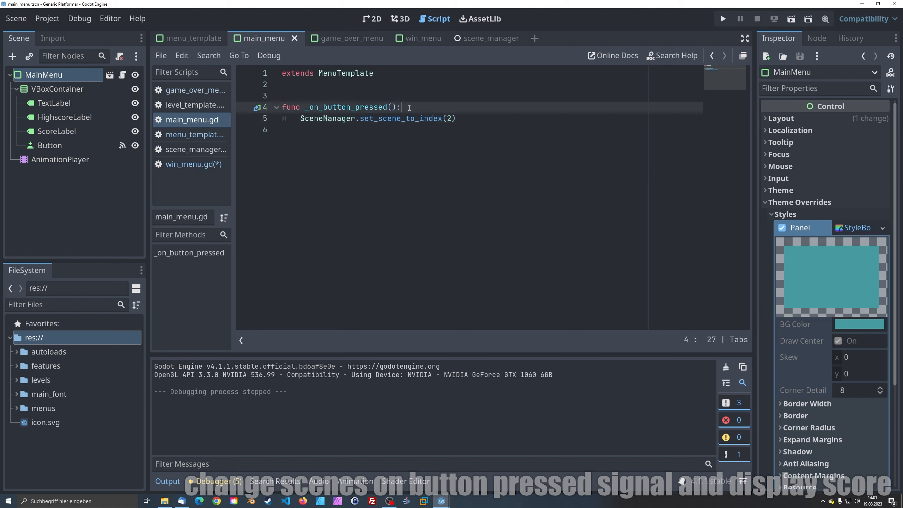
{"action": "key", "text": "Return"}
{"action": "type", "text": "GameC"}
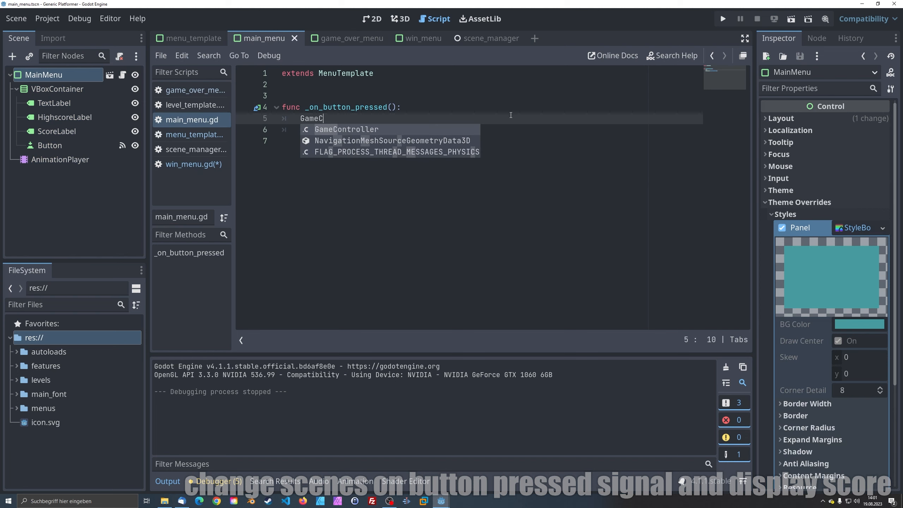
{"action": "type", "text": "ontroller.set_s"}
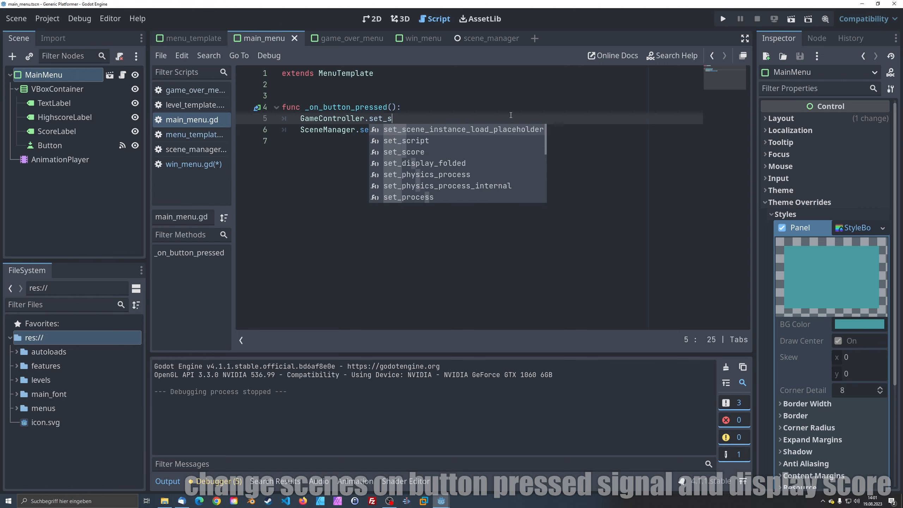
{"action": "type", "text": "core(0"}
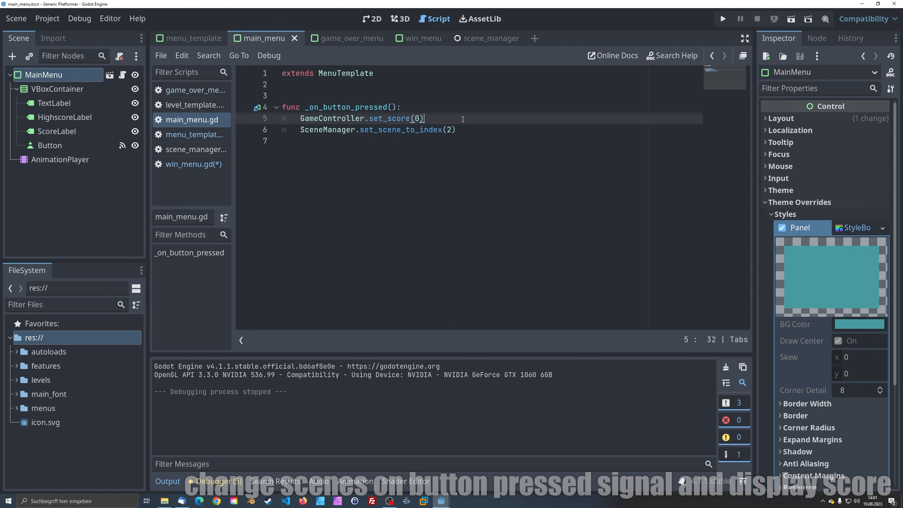
{"action": "key", "text": "ctrl+s"}
Step: Insert GameController.set_score(0) before the scene change in game_over_menu.gd's _on_button_pressed() function
{"action": "left_click", "coordinate": [349, 39]}
{"action": "left_click", "coordinate": [417, 108]}
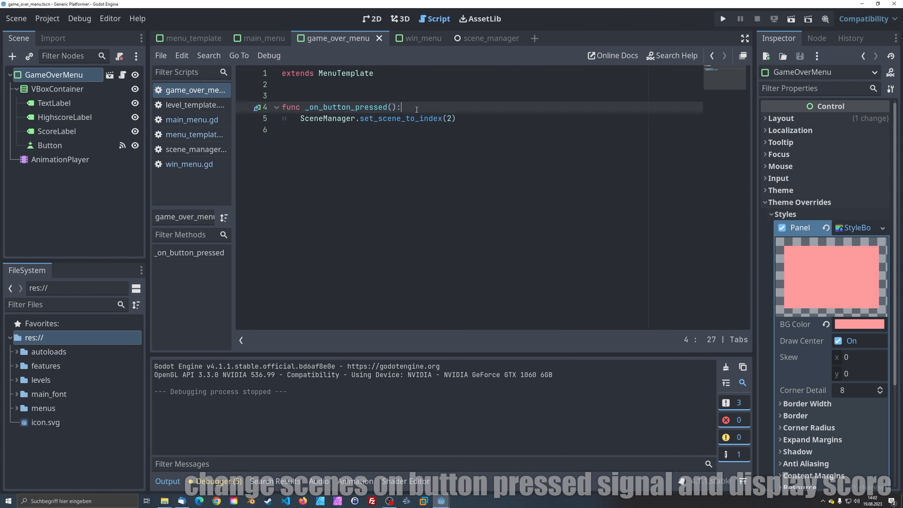
{"action": "key", "text": "Return"}
{"action": "type", "text": "GameController."}
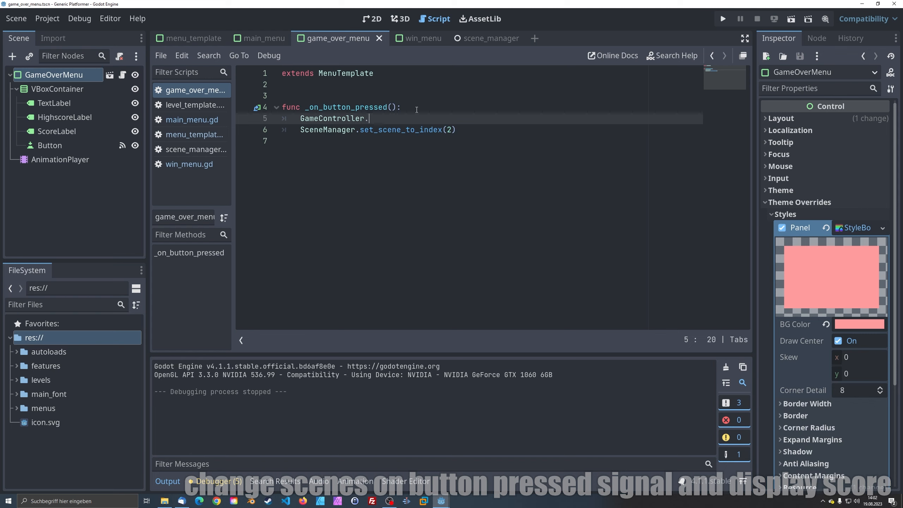
{"action": "type", "text": "set_score()"}
Step: Insert GameController.set_score(0) before the scene change in win_menu.gd's _on_button_pressed() function
{"action": "left_click", "coordinate": [417, 40]}
{"action": "key", "text": "Return"}
{"action": "type", "text": "G"}
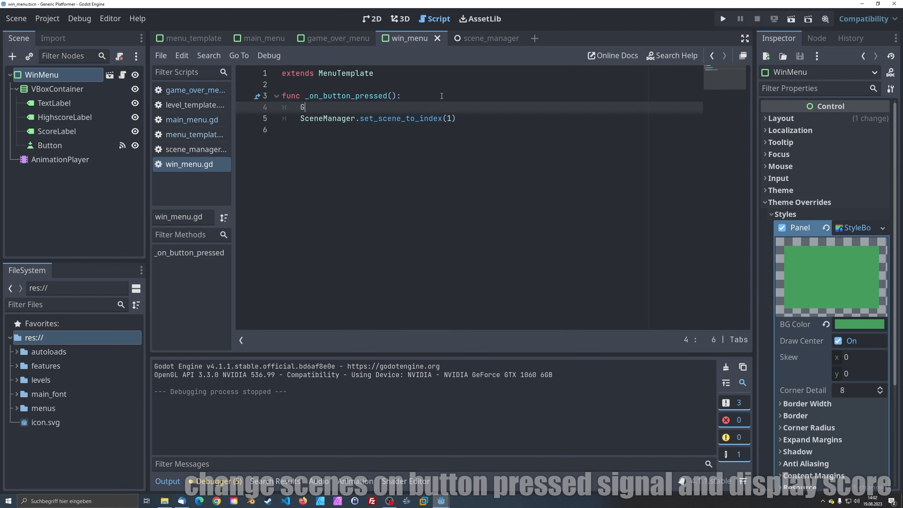
{"action": "type", "text": "ame_"}
{"action": "key", "text": "Return"}
{"action": "type", "text": ".set_sc"}
{"action": "key", "text": "Return"}
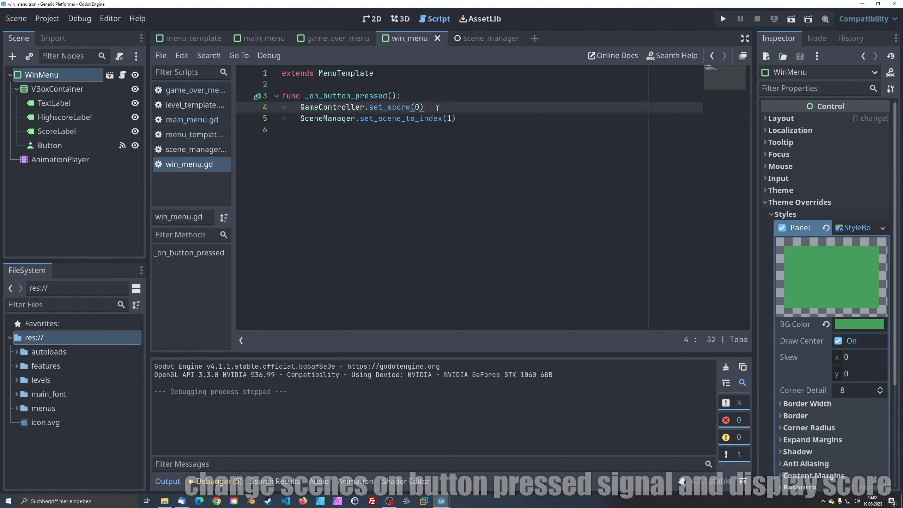
Step: Add a _ready() function that calls display_score() above _on_button_pressed() in win_menu.gd
{"action": "left_click", "coordinate": [391, 87]}
{"action": "key", "text": "Return"}
{"action": "key", "text": "Return"}
{"action": "key", "text": "Return"}
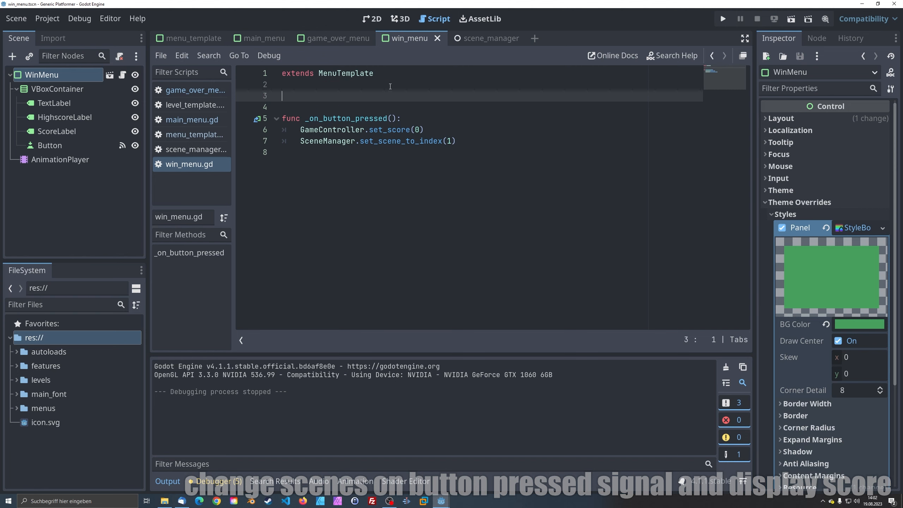
{"action": "key", "text": "Up"}
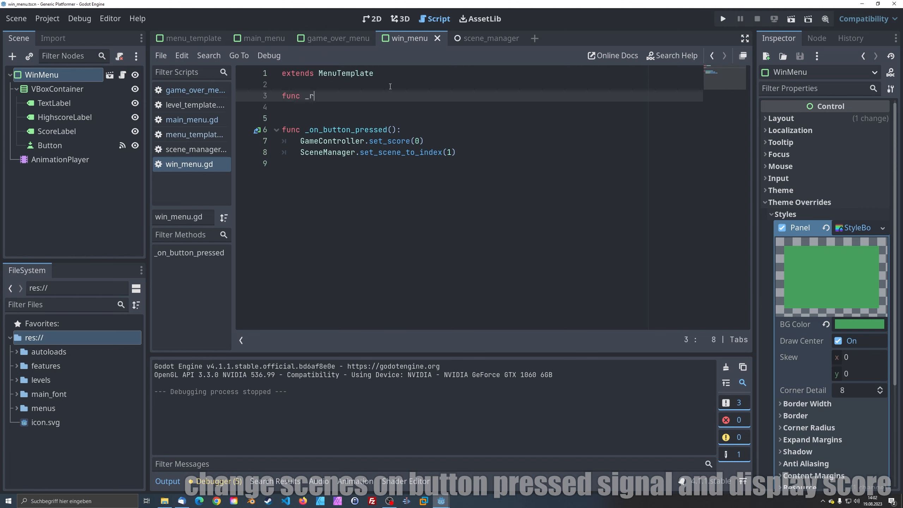
{"action": "type", "text": "func _r"}
{"action": "key", "text": "Return"}
{"action": "key", "text": "Return"}
{"action": "type", "text": "dis"}
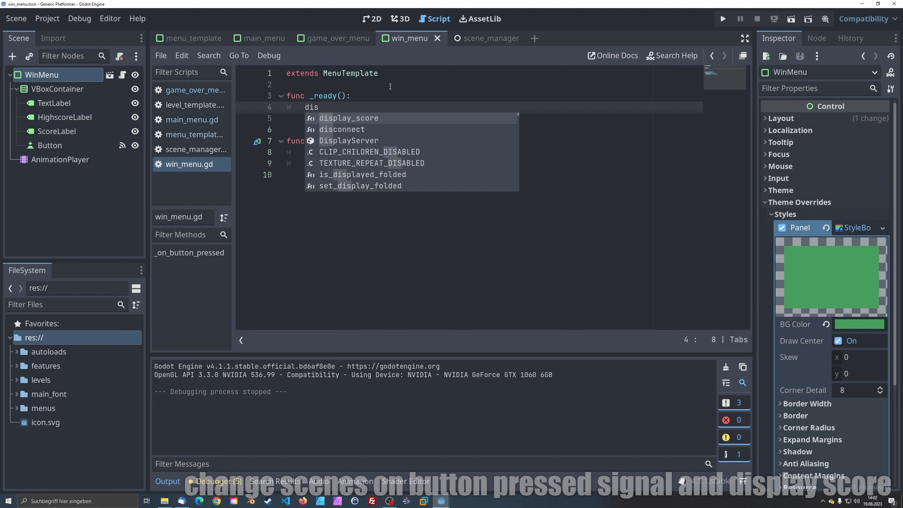
{"action": "key", "text": "Return"}
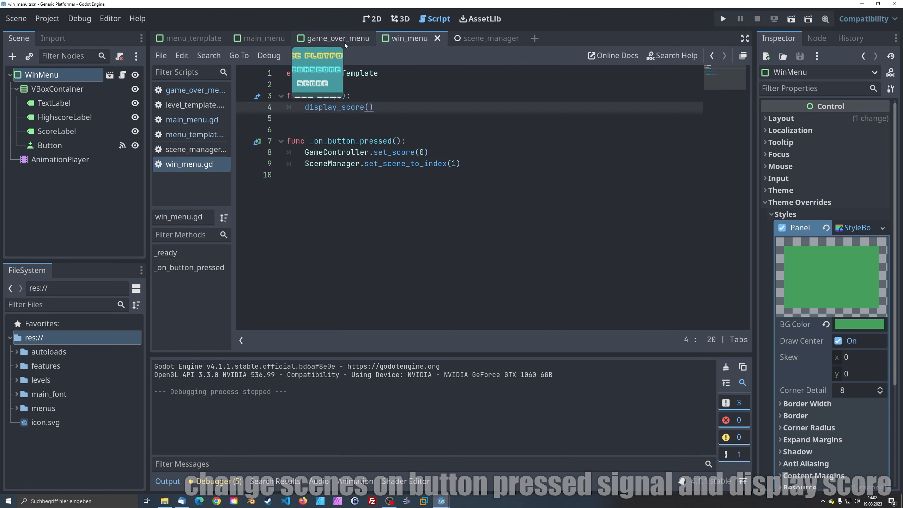
Step: Copy the _ready() function with its display_score() call from win_menu.gd into game_over_menu.gd, and save
{"action": "mouse_move", "coordinate": [375, 107]}
{"action": "left_mouse_down"}
{"action": "mouse_move", "coordinate": [274, 99]}
{"action": "mouse_move", "coordinate": [337, 58]}
{"action": "mouse_move", "coordinate": [336, 42]}
{"action": "mouse_move", "coordinate": [325, 91]}
{"action": "mouse_move", "coordinate": [362, 107]}
{"action": "left_mouse_up"}
{"action": "key", "text": "ctrl+c"}
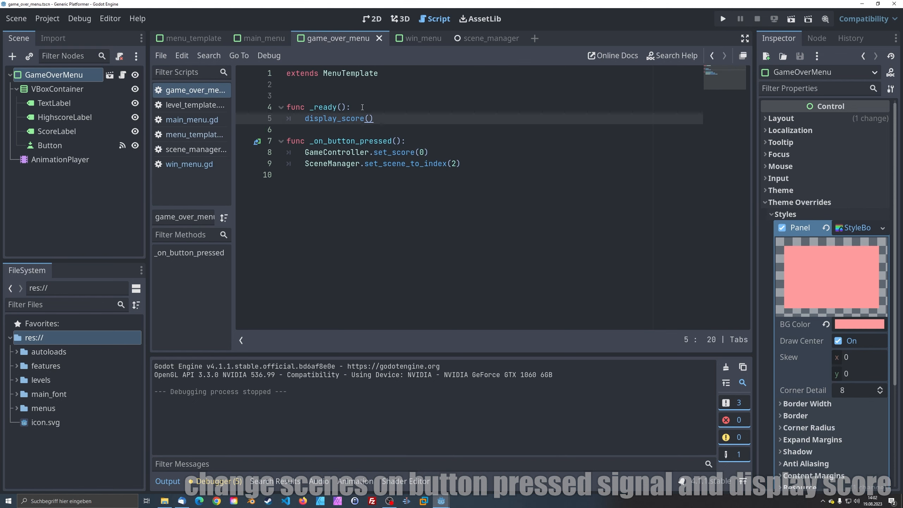
{"action": "key", "text": "Return"}
{"action": "key", "text": "ctrl+s"}
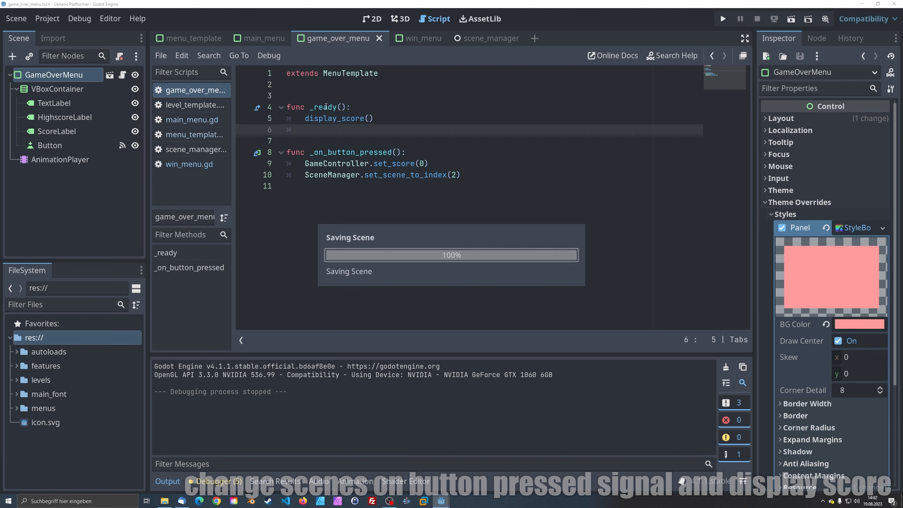
Step: Paste the copied _ready() function with its display_score() call above _on_button_pressed() in main_menu.gd
{"action": "left_click", "coordinate": [255, 39]}
{"action": "left_click", "coordinate": [330, 95]}
{"action": "key", "text": "Return"}
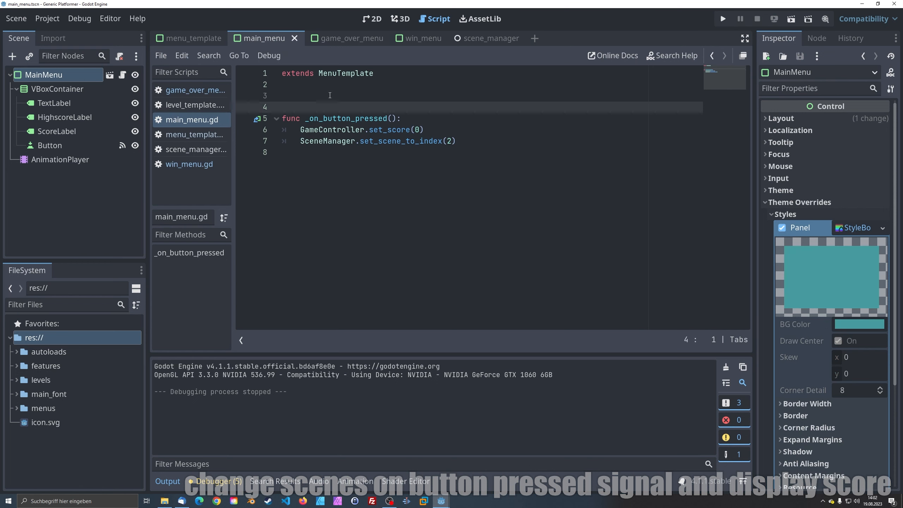
{"action": "key", "text": "Return"}
{"action": "key", "text": "Up"}
{"action": "key", "text": "ctrl+v"}
{"action": "left_click", "coordinate": [337, 130]}
{"action": "key", "text": "Return"}
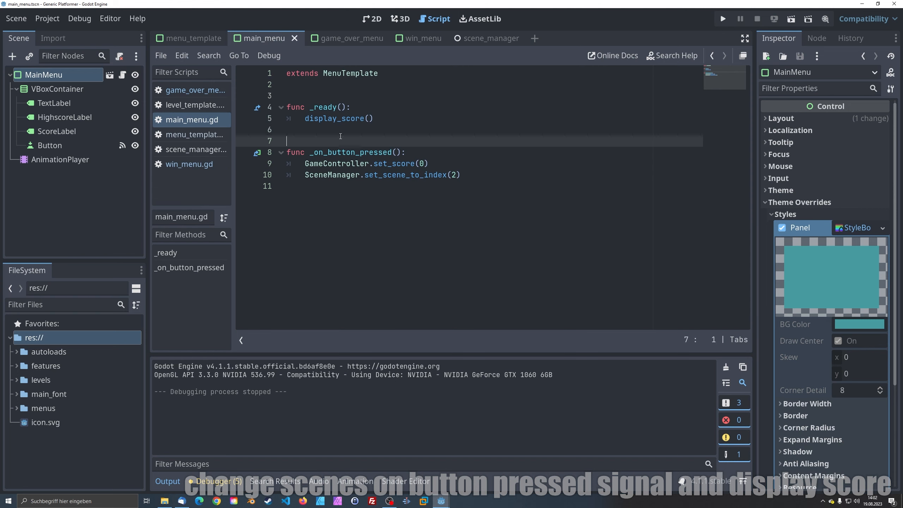
Step: Run the project, start the game from the main menu, and play the first level, running and jumping through coins
{"action": "left_click", "coordinate": [720, 21]}
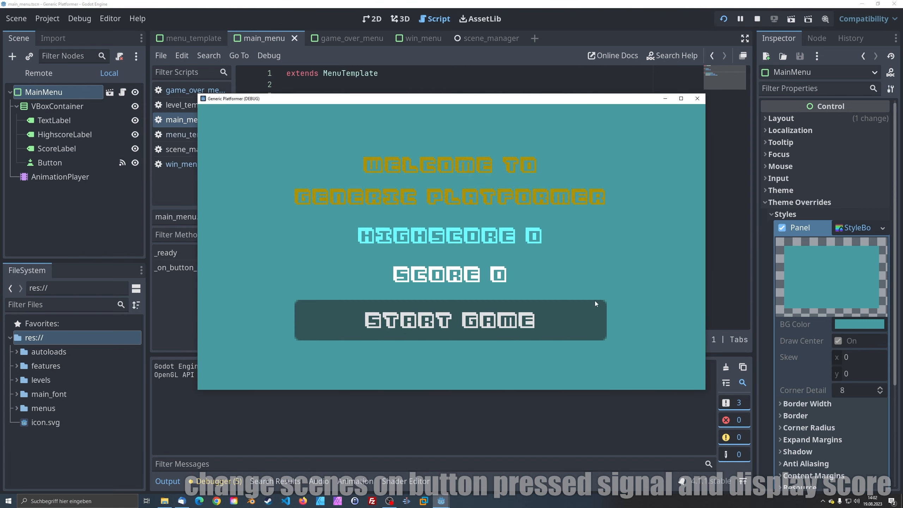
{"action": "left_click", "coordinate": [568, 312]}
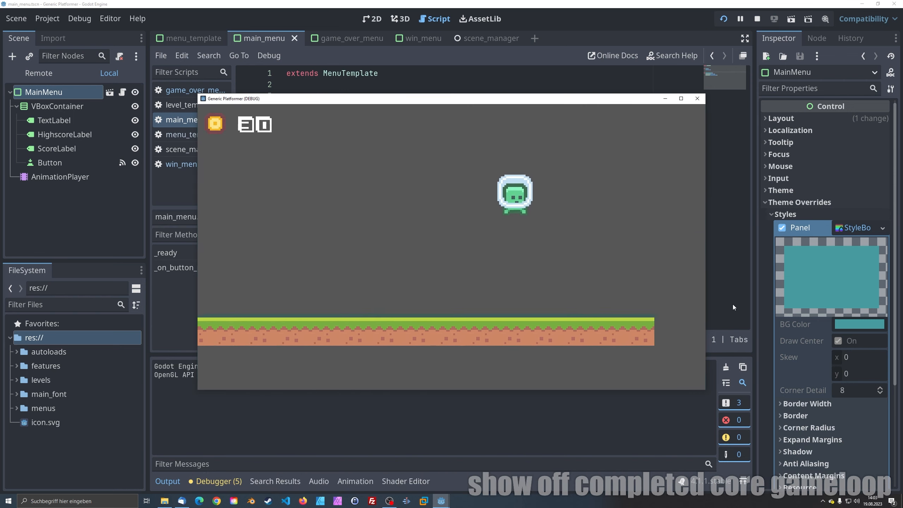
{"action": "key", "text": "Right"}
{"action": "key", "text": "space"}
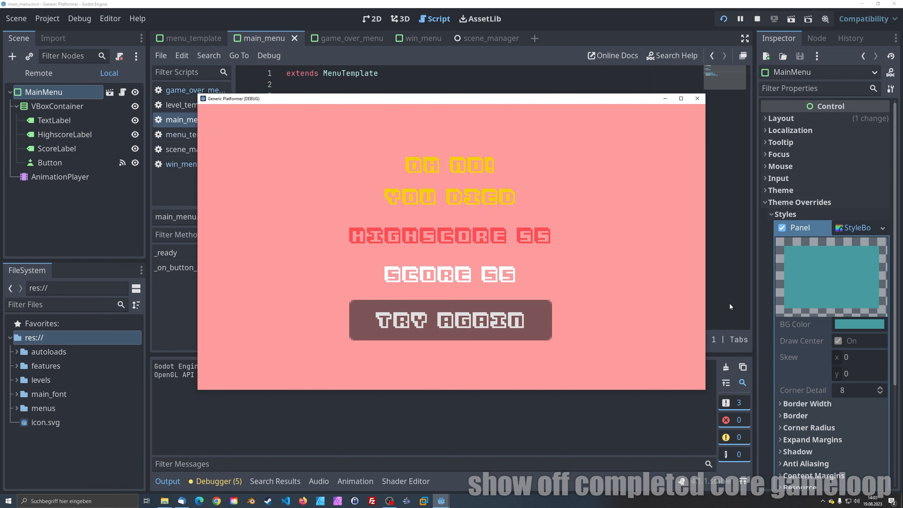
Step: Try again from the game over menu and play through the first level into the next one, collecting coins
{"action": "left_click", "coordinate": [543, 323]}
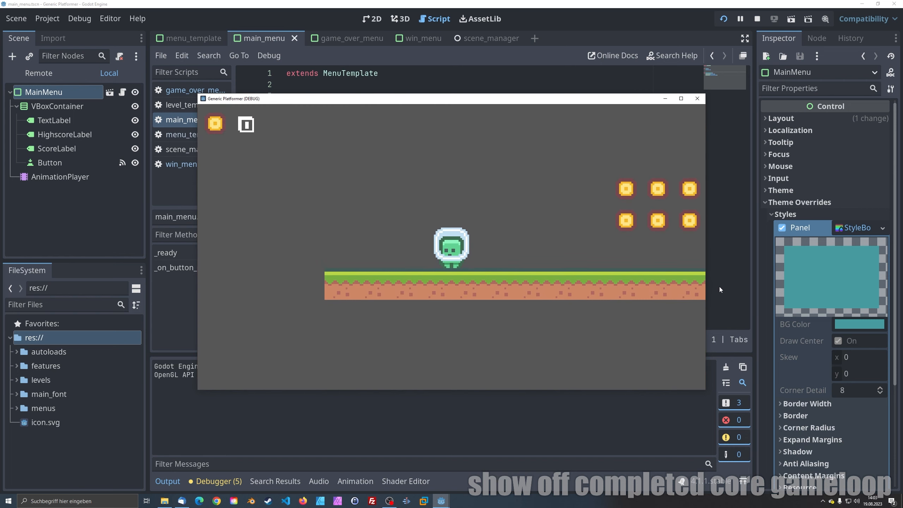
{"action": "key", "text": "Right"}
{"action": "key", "text": "space"}
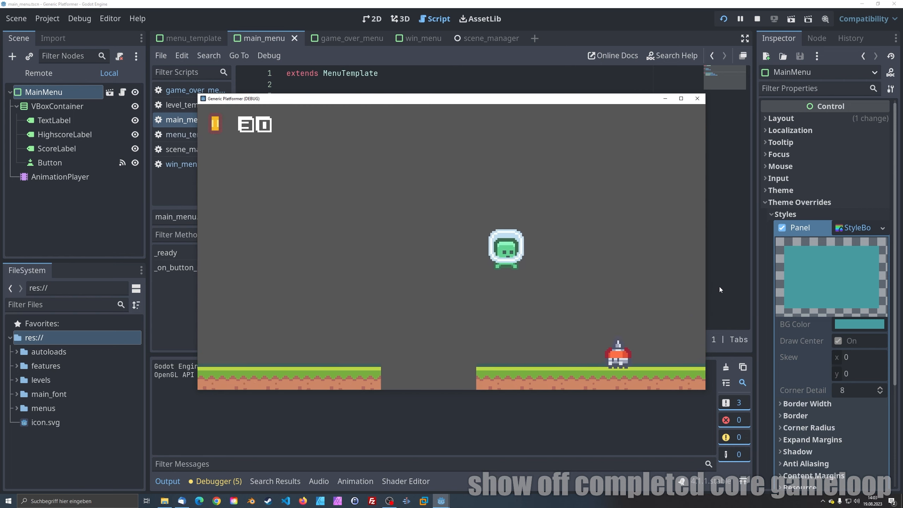
{"action": "key", "text": "Right"}
{"action": "key", "text": "space"}
{"action": "key", "text": "Left"}
{"action": "key", "text": "Right"}
{"action": "key", "text": "space"}
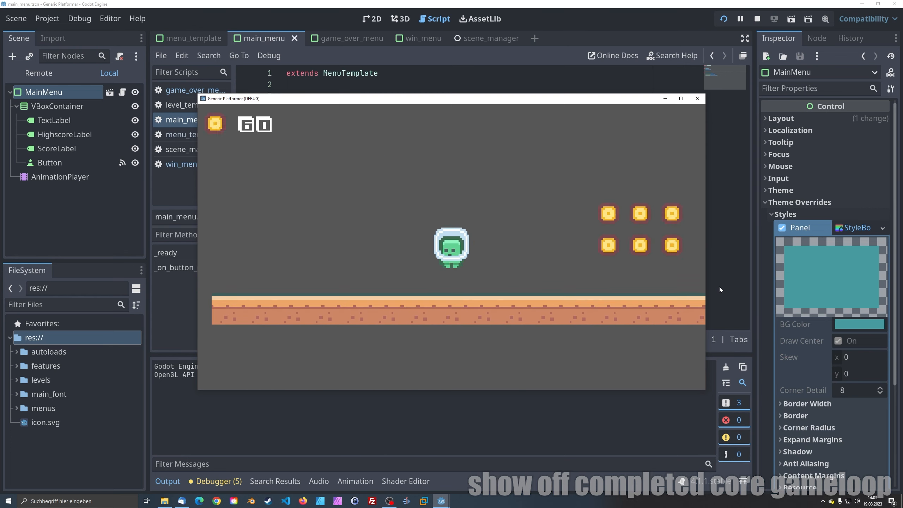
{"action": "key", "text": "Right"}
{"action": "key", "text": "space"}
{"action": "key", "text": "space"}
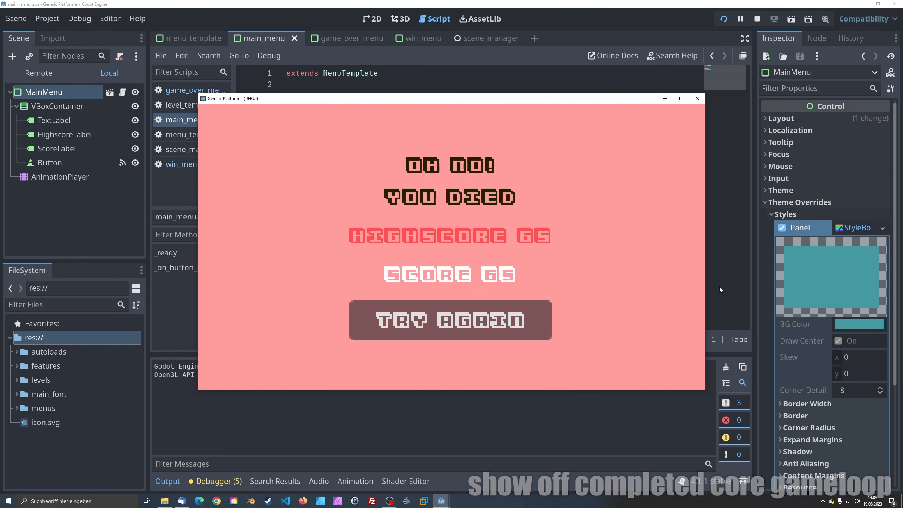
Step: Restart from the game over menu once more and play the first level again, jumping across the gaps
{"action": "left_click", "coordinate": [518, 328]}
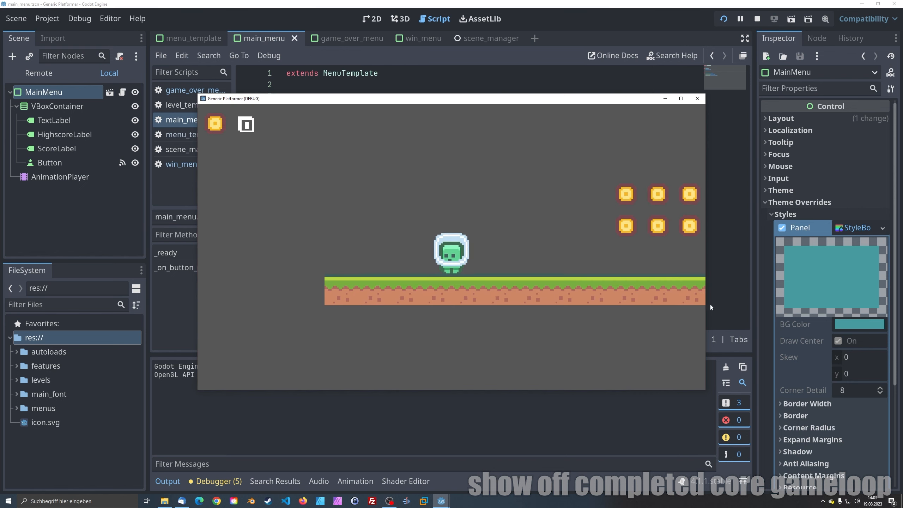
{"action": "key", "text": "Right"}
{"action": "key", "text": "space"}
{"action": "key", "text": "space"}
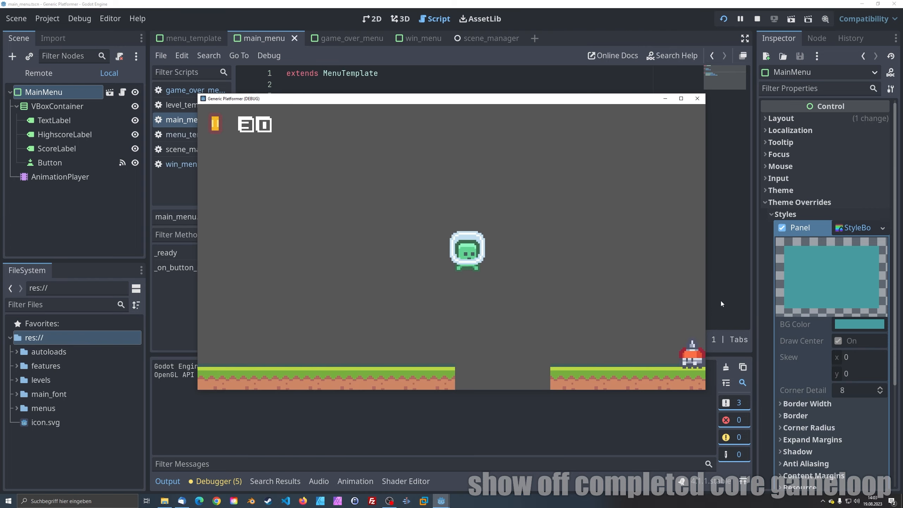